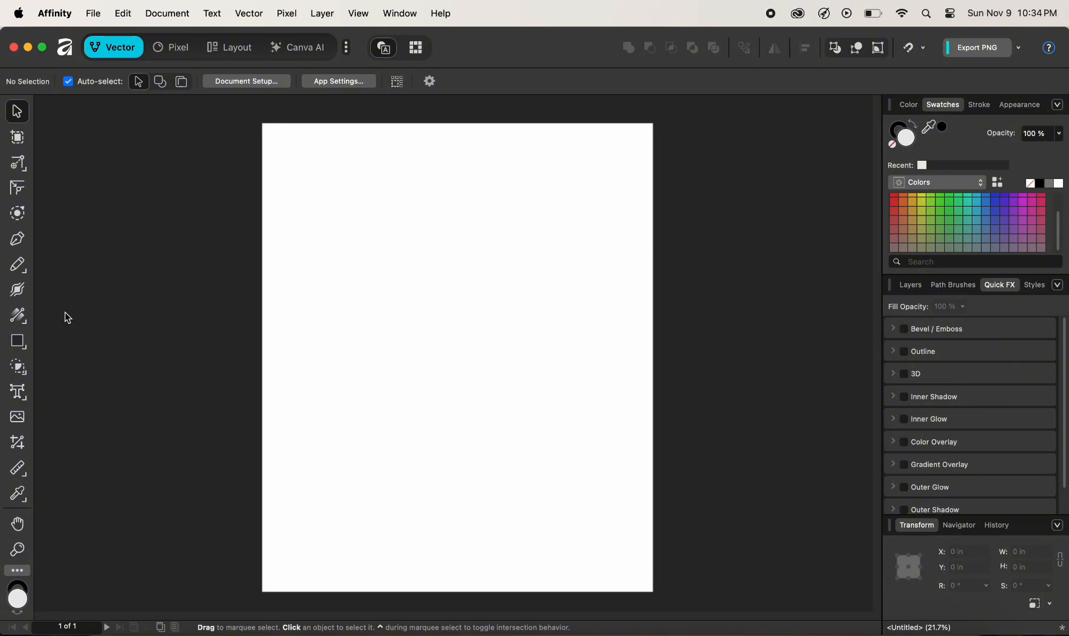
Draw a rectangle about 6.5 by 6.9 in in the upper middle of the page and fill it teal
left_click(18, 341)
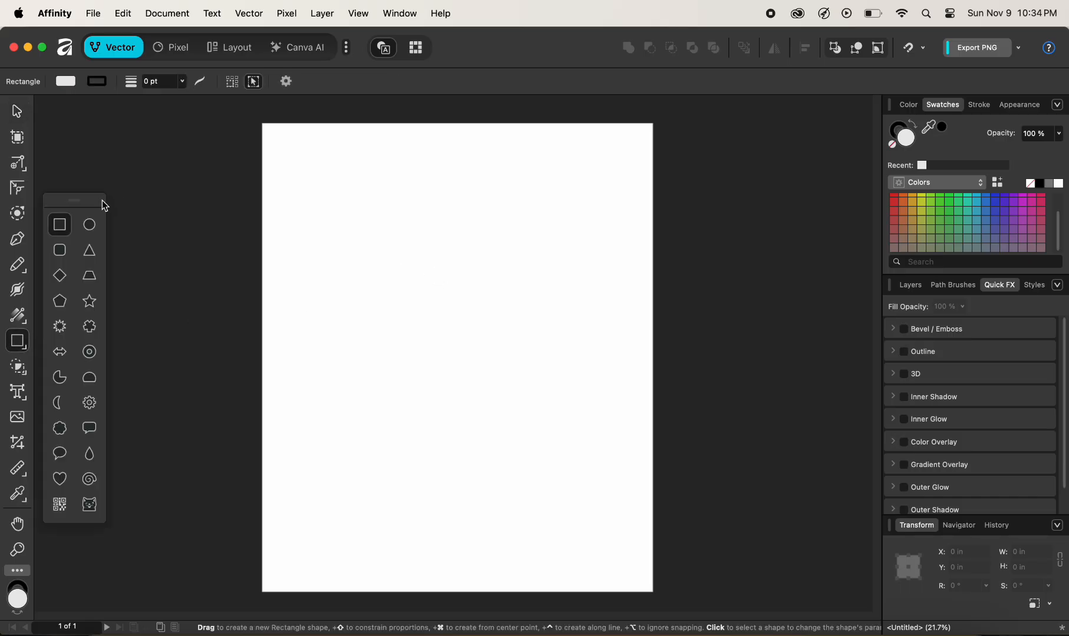
mouse_move(395, 221)
left_mouse_down()
mouse_move(529, 334)
mouse_move(522, 356)
left_mouse_up()
left_click(969, 203)
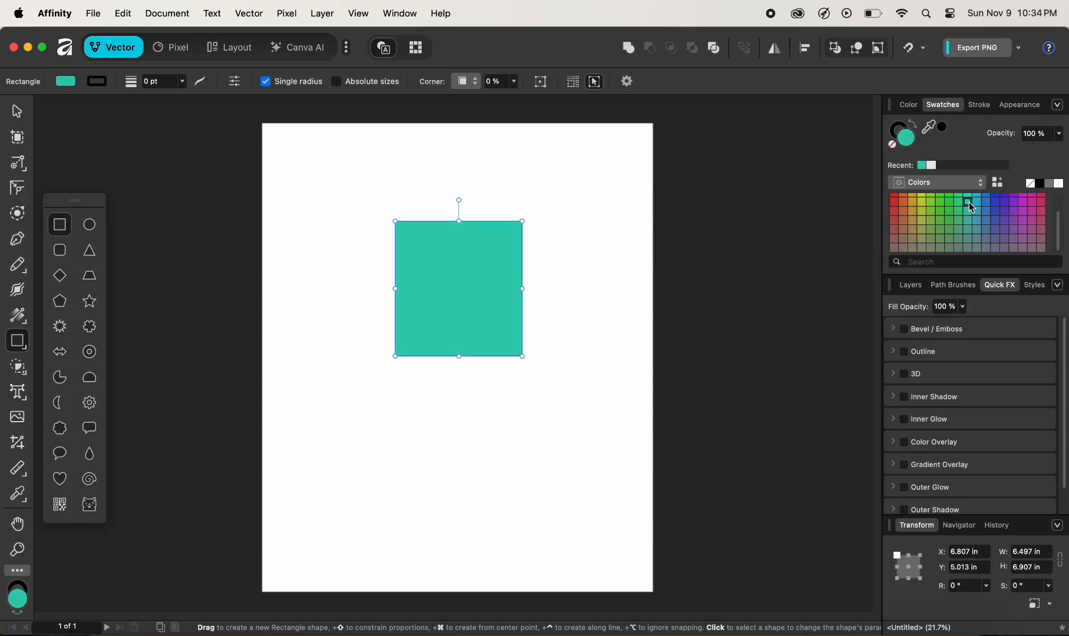
Move the teal rectangle slightly down the page to about X 6.88 in, Y 5.69 in
left_click(20, 112)
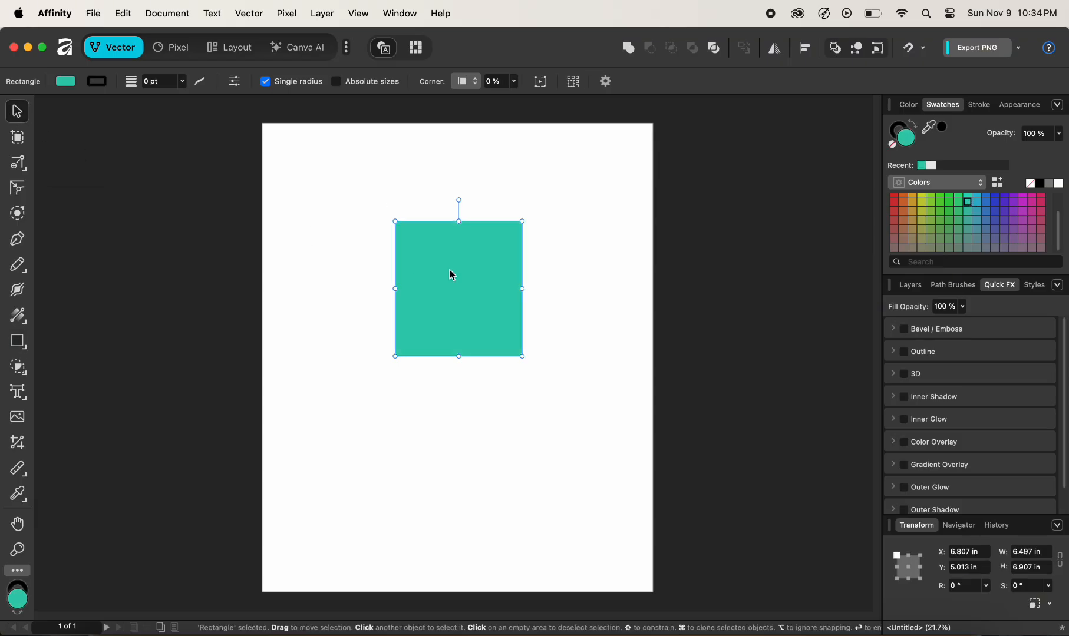
mouse_move(471, 288)
left_mouse_down()
mouse_move(468, 389)
mouse_move(477, 248)
mouse_move(484, 370)
mouse_move(473, 300)
left_mouse_up()
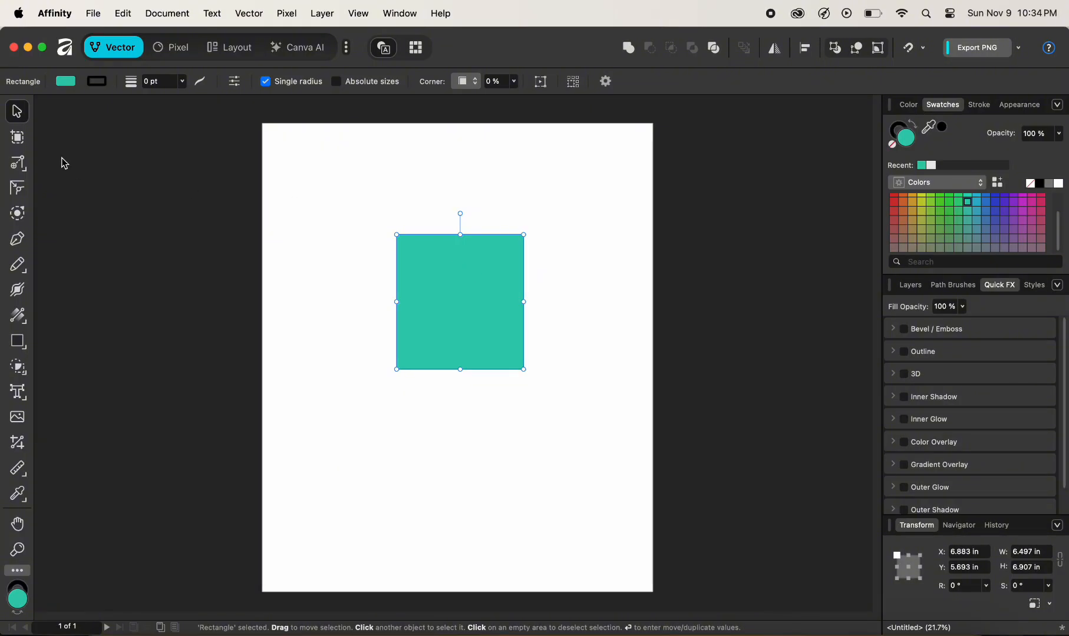
Add a second 20 by 24 in artboard directly beside the page's right edge
left_click(18, 139)
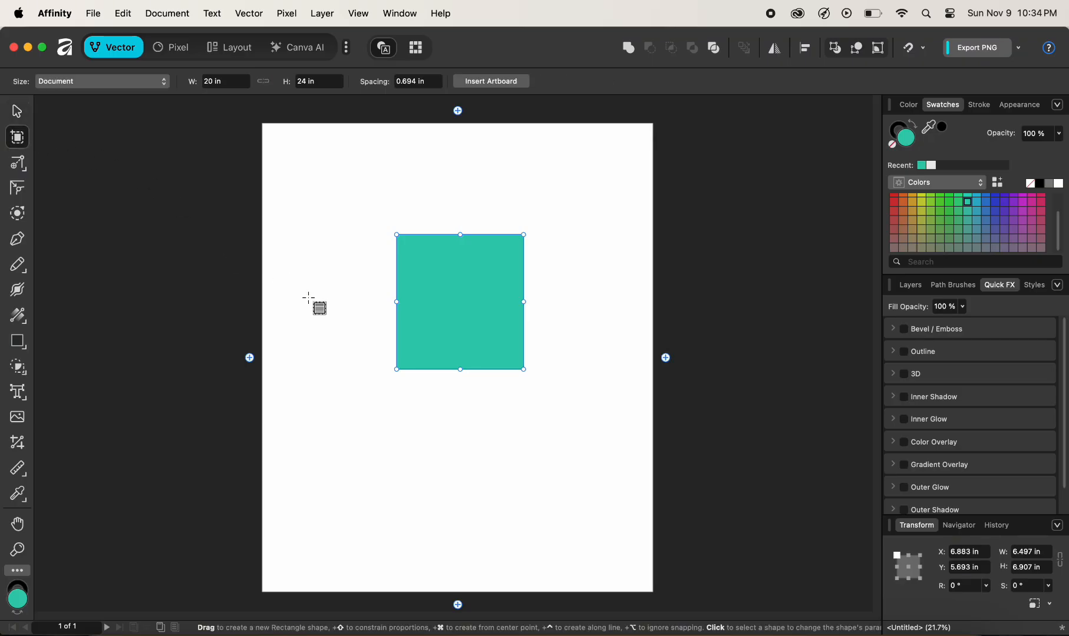
scroll(319, 310, "down", 2)
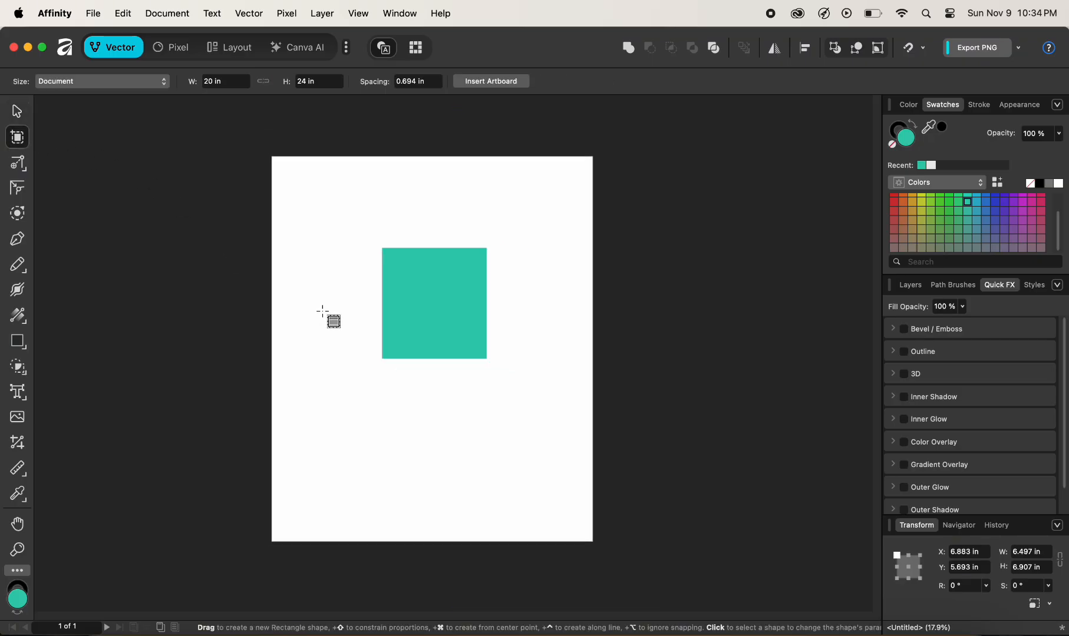
left_click(606, 350)
scroll(609, 350, "down", 3)
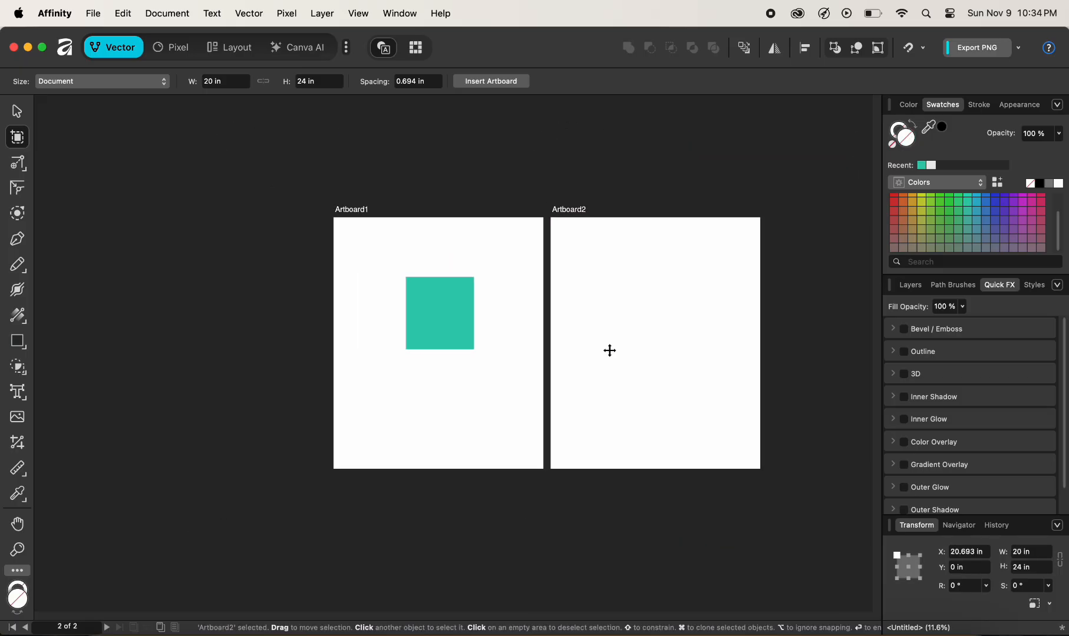
scroll(722, 320, "right", 5)
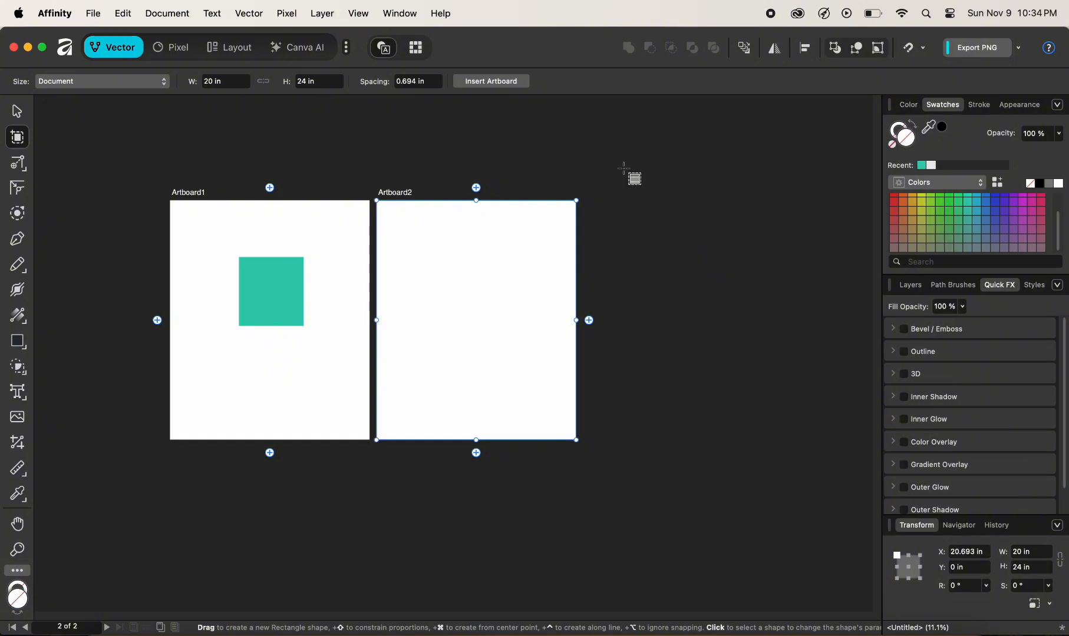
Draw a third artboard freehand, about 18.1 by 22 in, to the right of the second one
left_click_drag(625, 169, 805, 388)
scroll(526, 328, "left", 3)
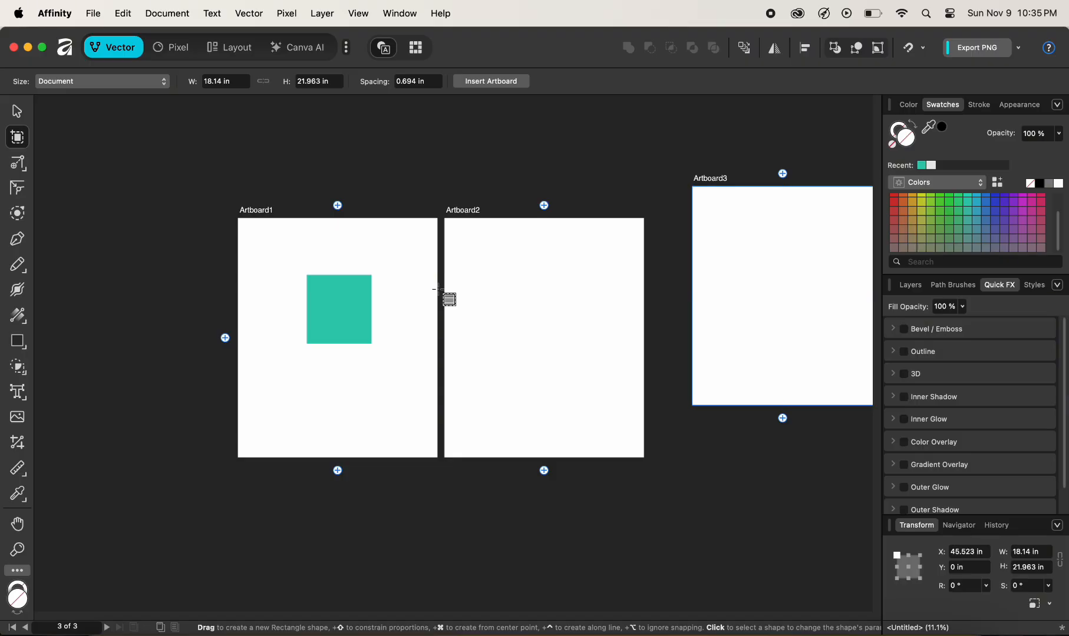
Delete the third and second artboards, keeping only the one with the teal rectangle
key("Delete")
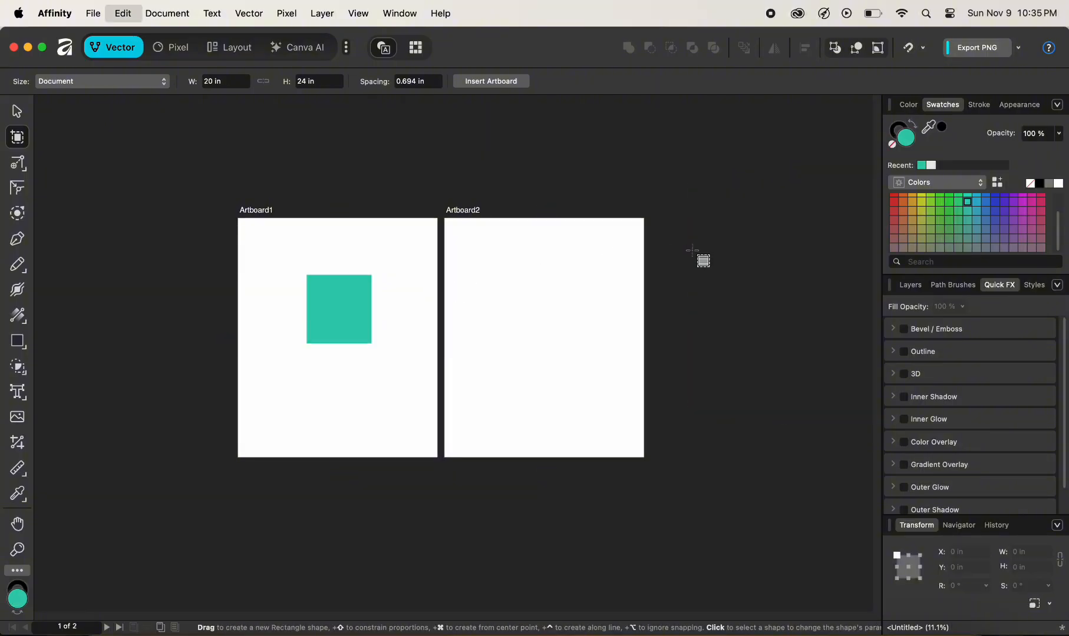
left_click(532, 301)
key("Delete")
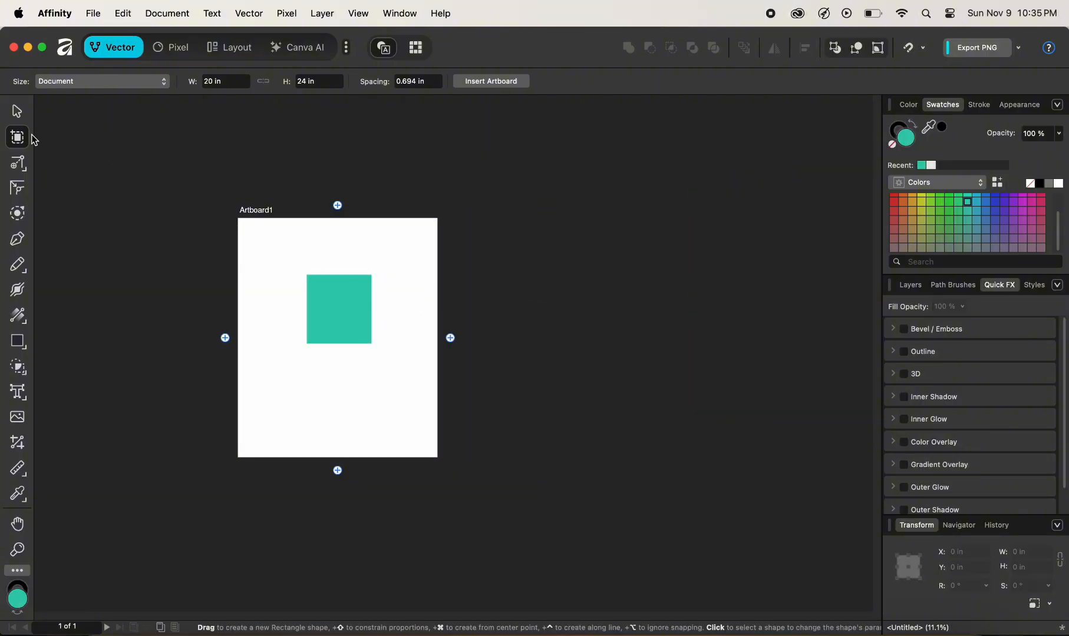
scroll(122, 169, "left", 3)
scroll(425, 279, "up", 2)
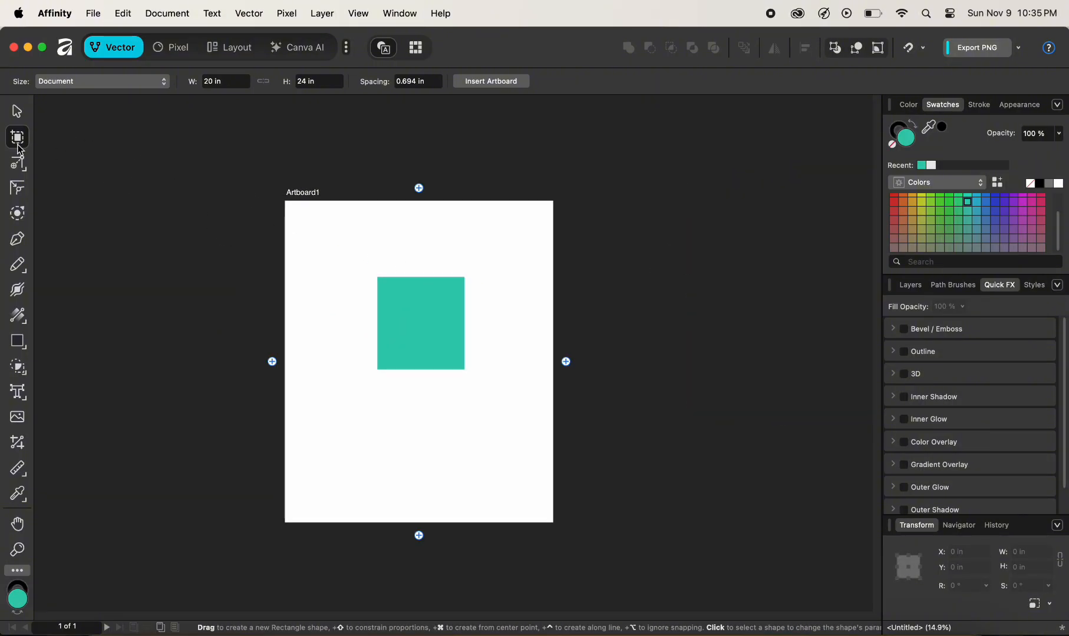
Place the rectangle's transform origin above its top edge, then scale and rotate it about that point to about 3.85 by 4.1 in at -18.3°
left_click(18, 165)
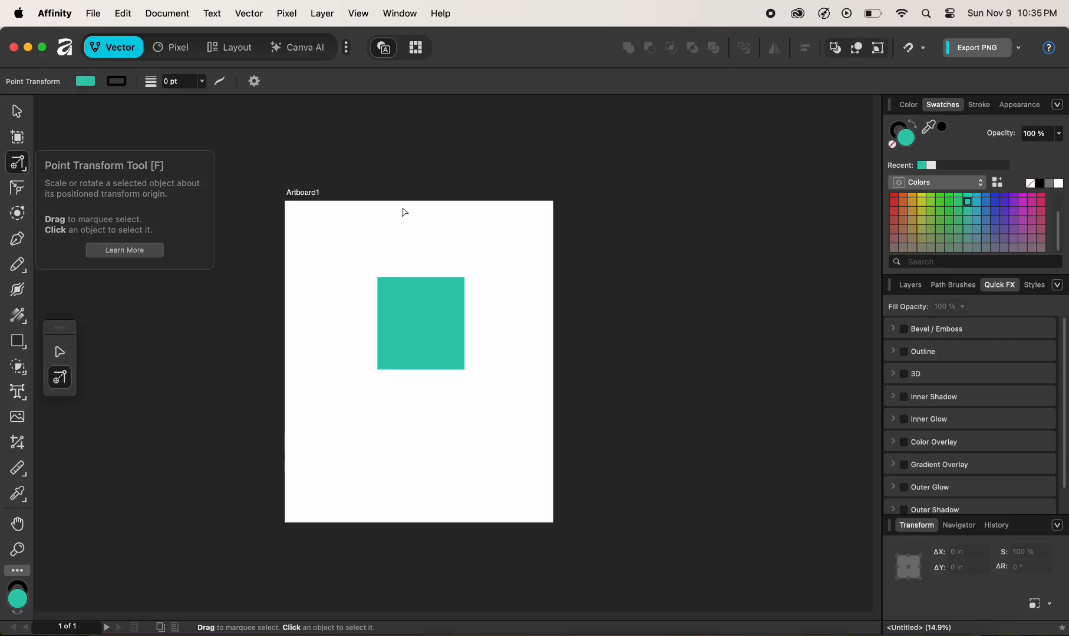
scroll(431, 316, "up", 2)
scroll(454, 330, "up", 3)
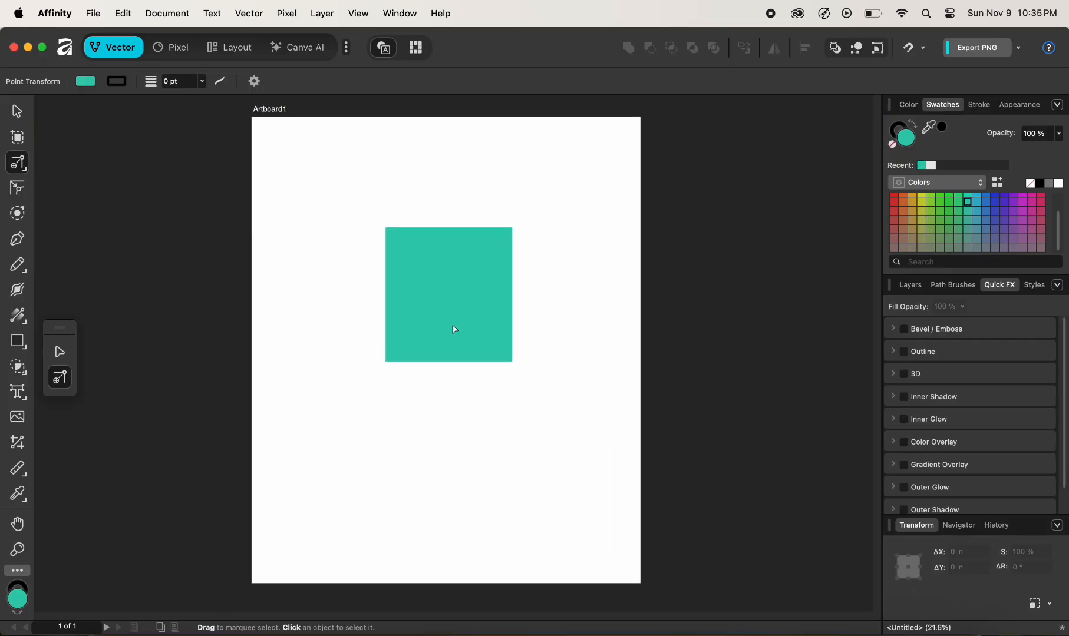
left_click(463, 248)
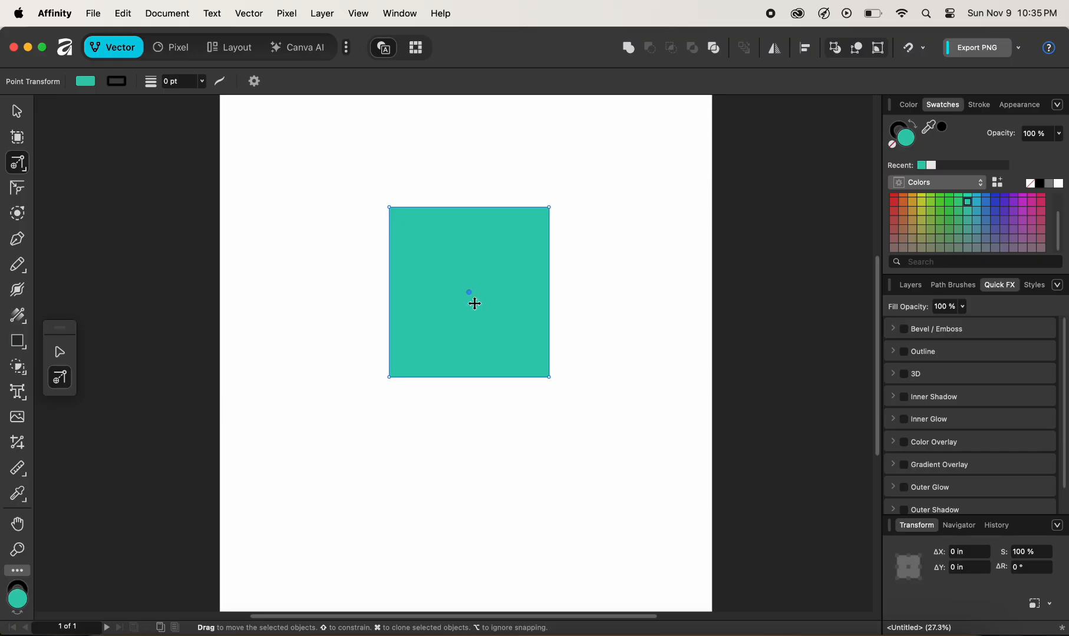
left_click_drag(468, 291, 434, 168)
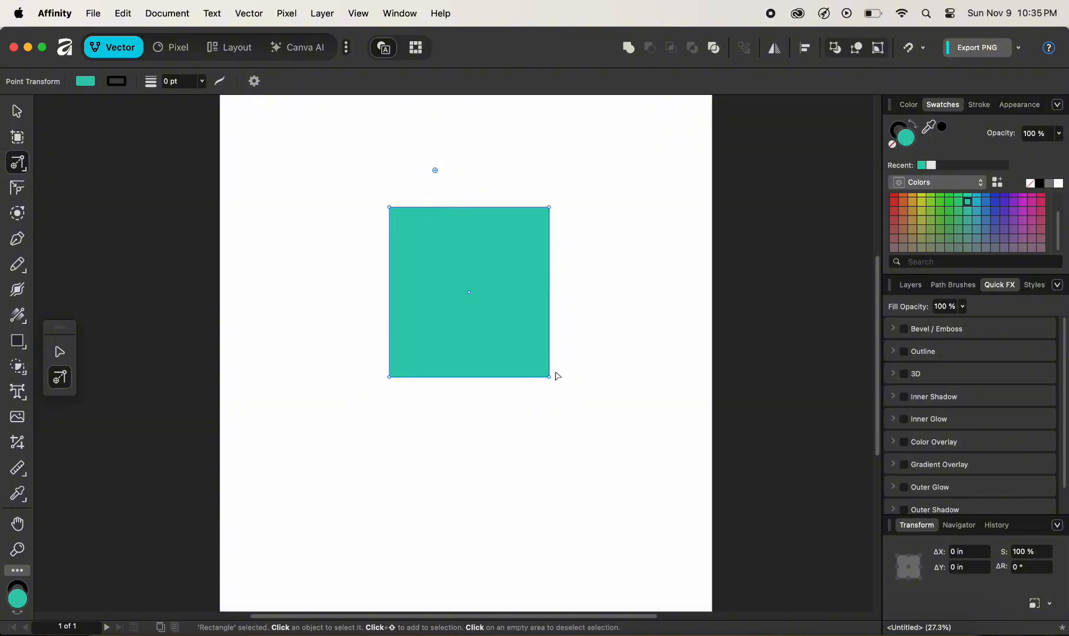
left_click_drag(548, 379, 461, 308)
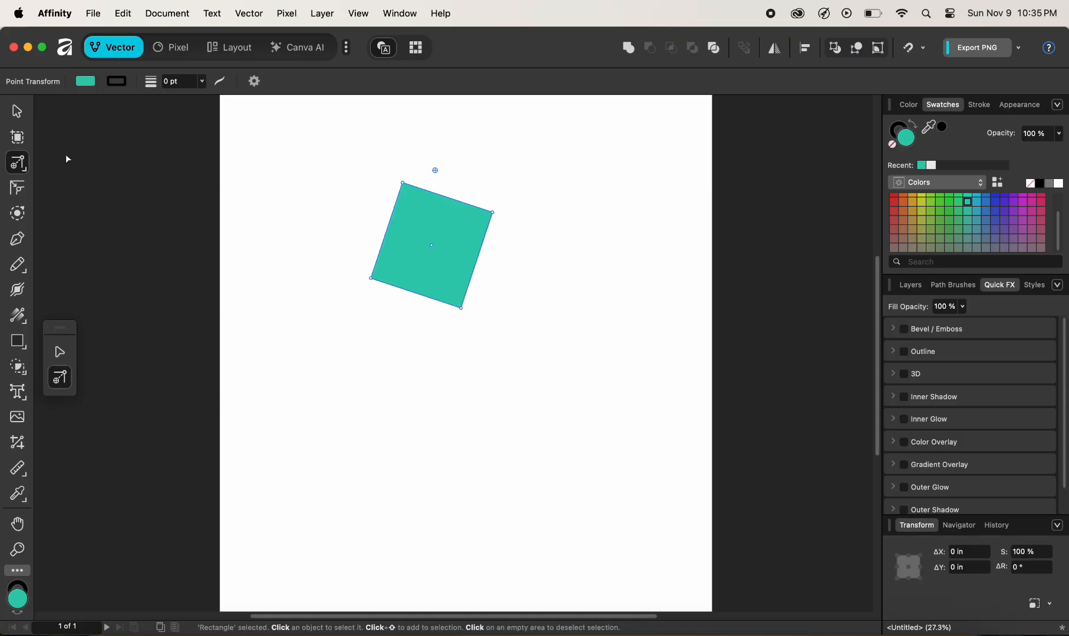
With the Node Tool, enlarge the rotated rectangle from its top-left corner to about 4.29 by 4.15 in
left_click(21, 163)
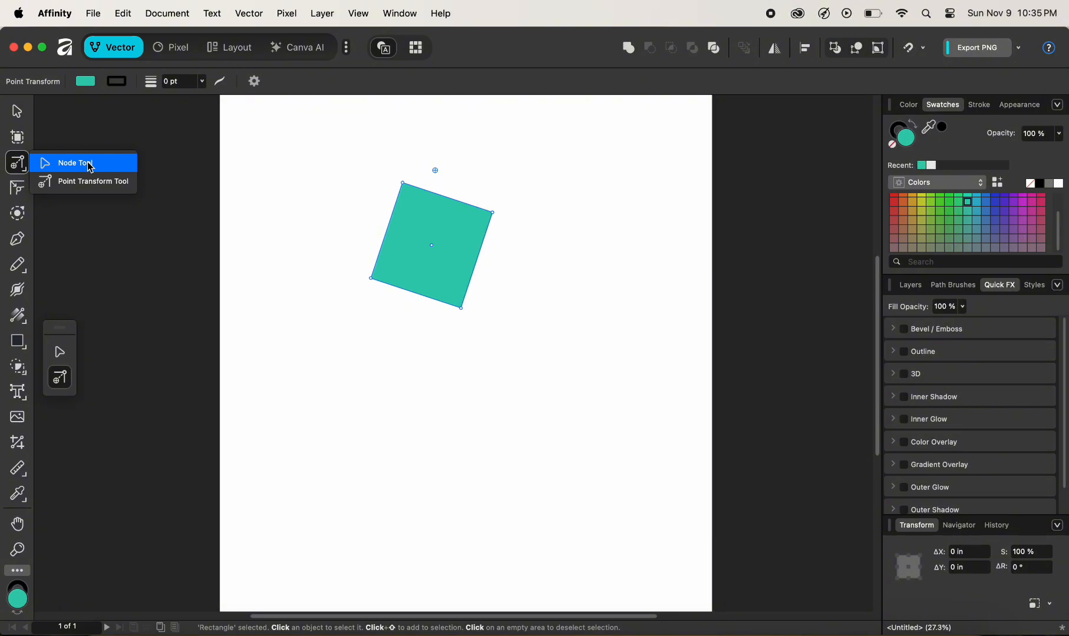
left_click(90, 168)
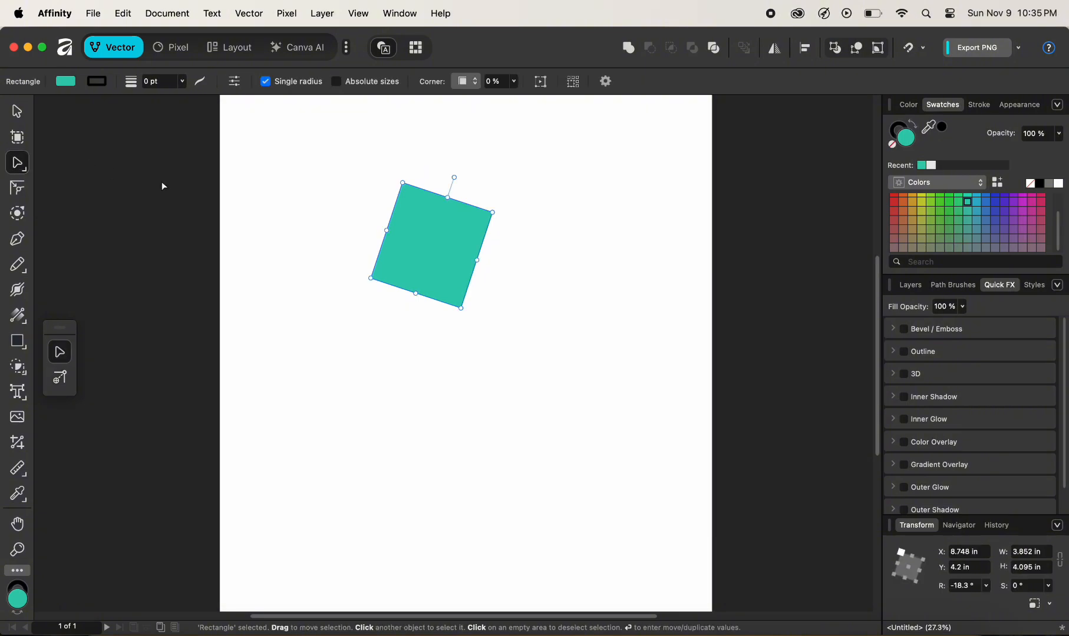
left_click(412, 171)
left_click(406, 187)
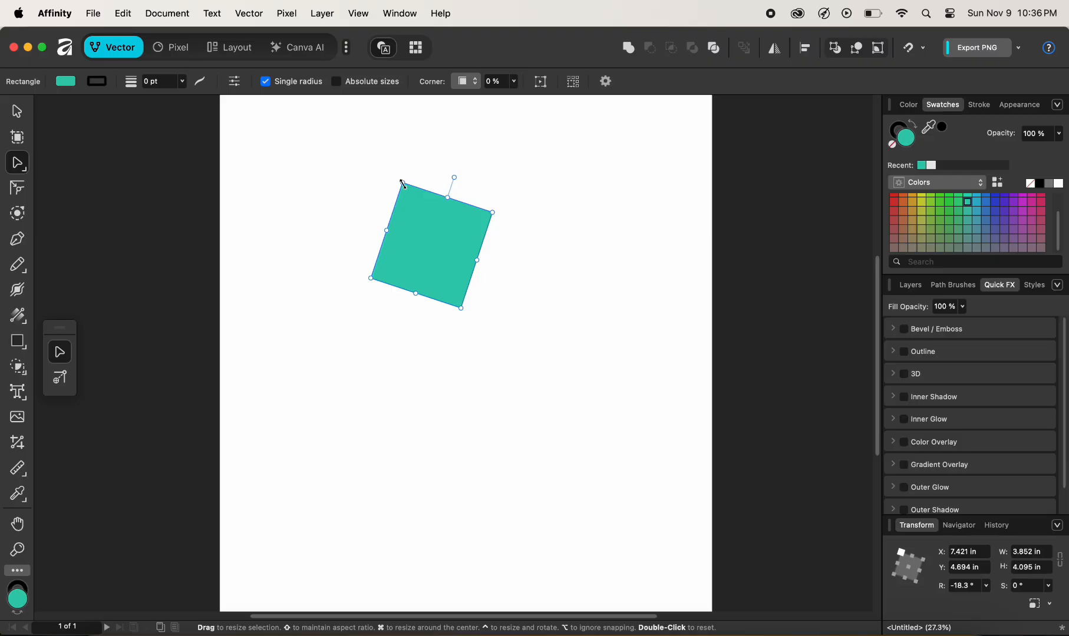
mouse_move(400, 183)
left_mouse_down()
mouse_move(374, 190)
mouse_move(397, 209)
mouse_move(389, 165)
mouse_move(411, 224)
mouse_move(427, 162)
mouse_move(382, 174)
mouse_move(375, 210)
mouse_move(420, 201)
mouse_move(413, 162)
mouse_move(358, 156)
mouse_move(381, 203)
mouse_move(393, 179)
left_mouse_up()
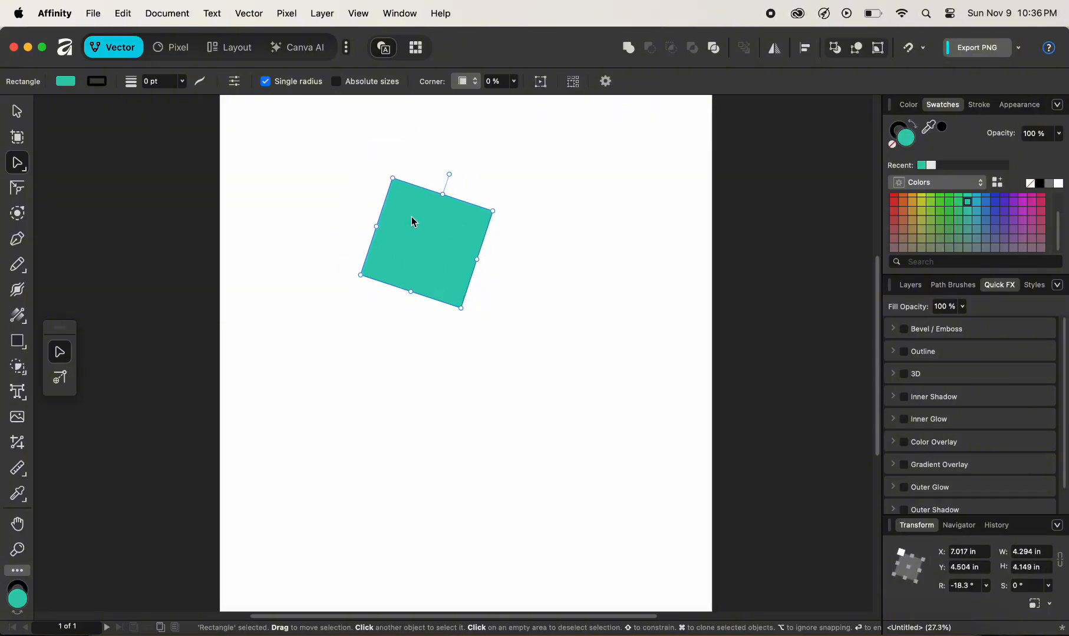
Convert the rectangle to curves and reshape it by moving its top node to about X 8.05 in and its right node to about X 15.85 in
right_click(414, 222)
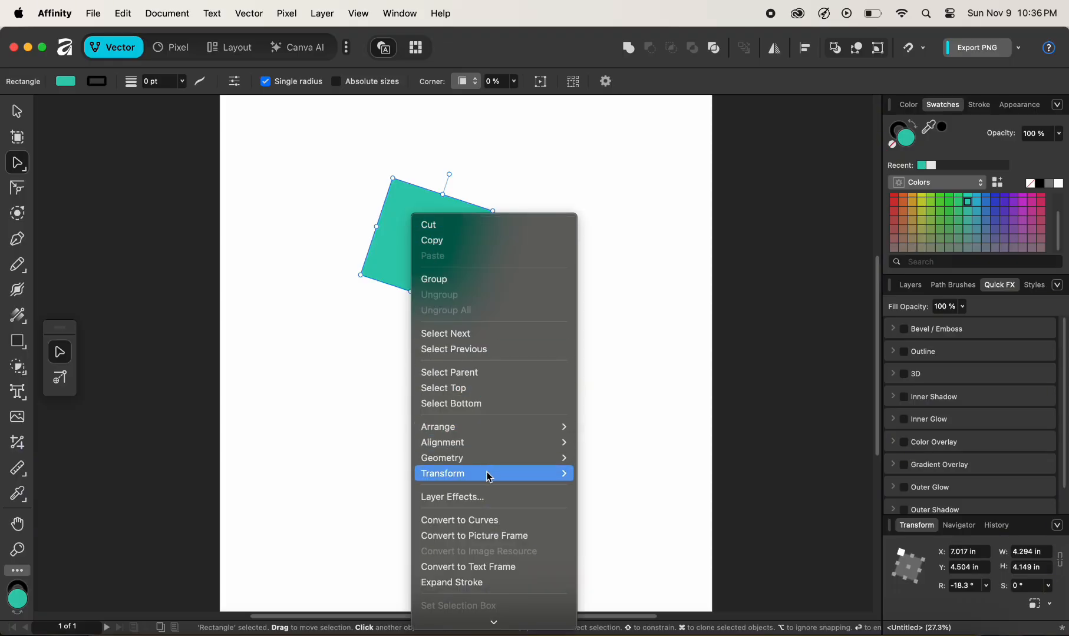
left_click(488, 521)
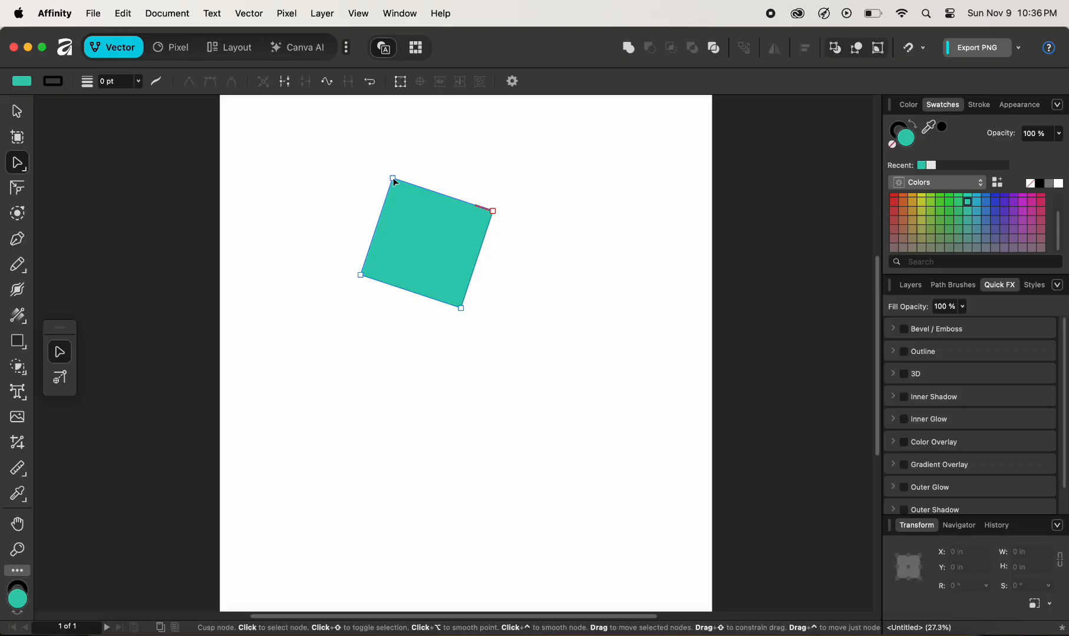
left_click(394, 178)
left_click_drag(394, 181, 419, 157)
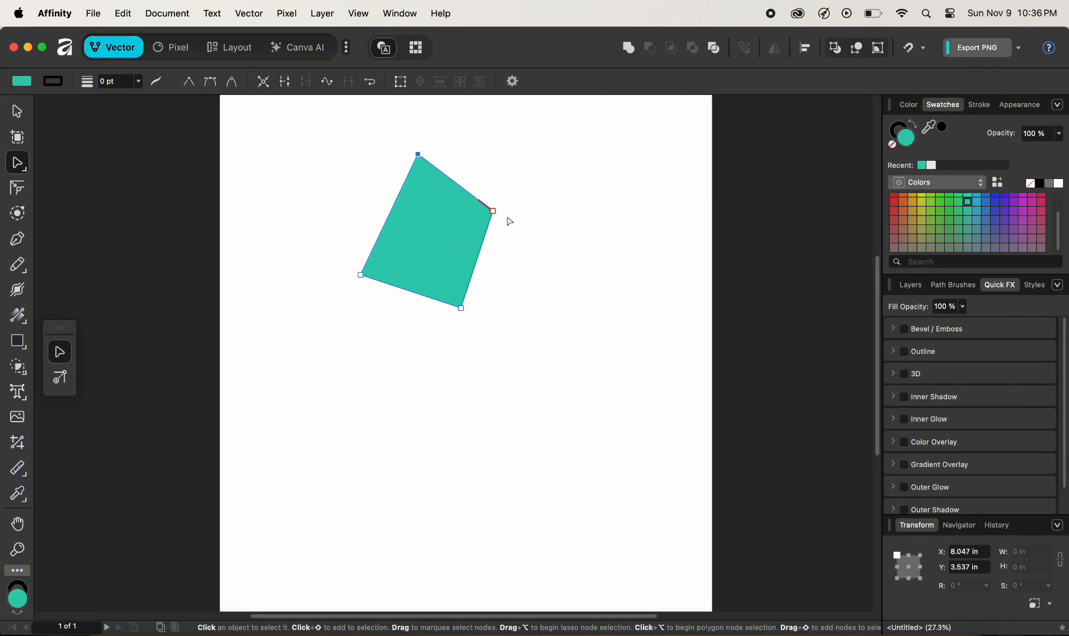
left_click_drag(493, 210, 610, 236)
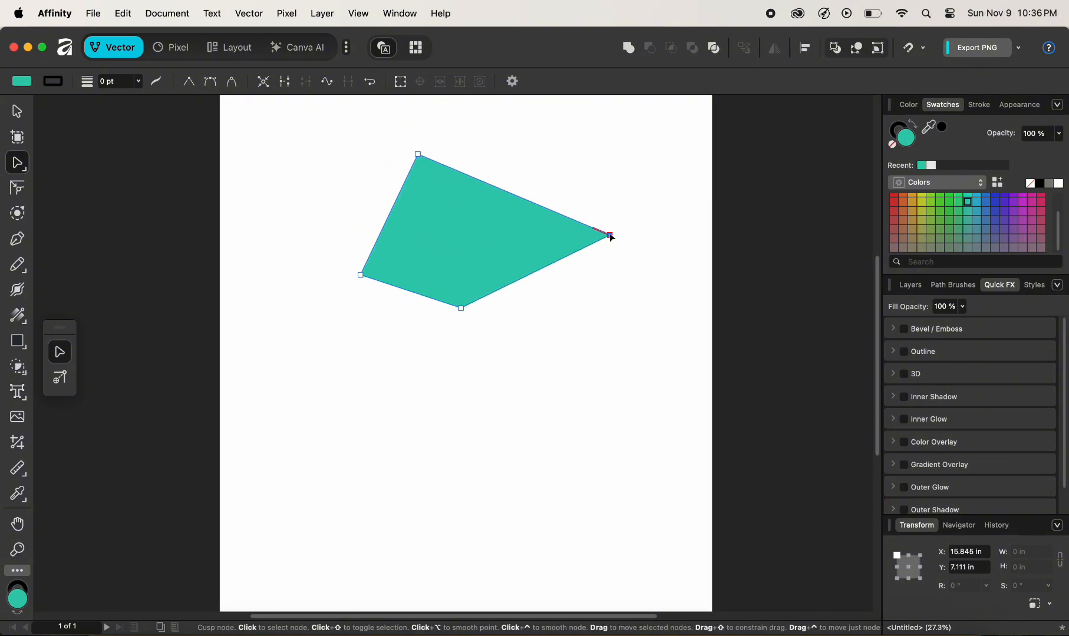
Round the top corner of the teal shape with the Corner Tool to a radius of about 2.83 in
left_click(18, 189)
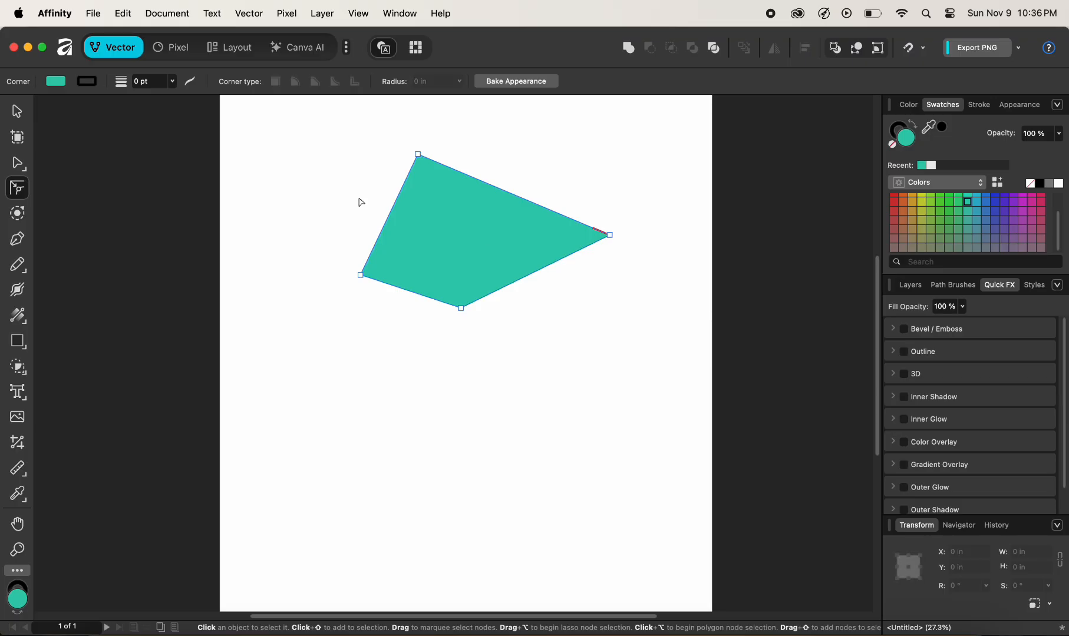
left_click(332, 190)
left_click(427, 163)
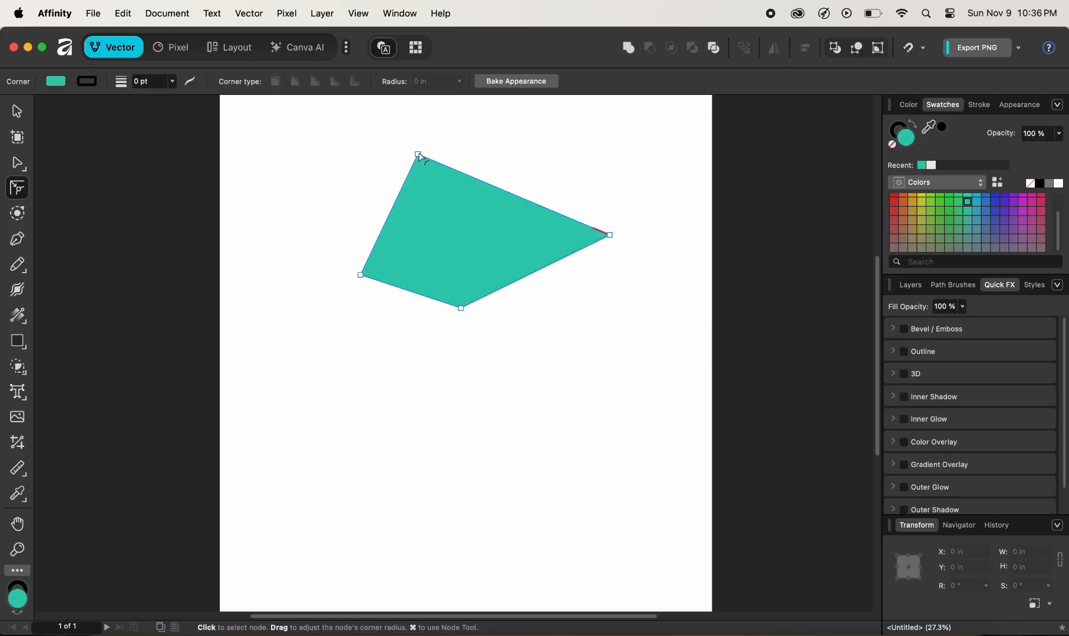
left_click(422, 163)
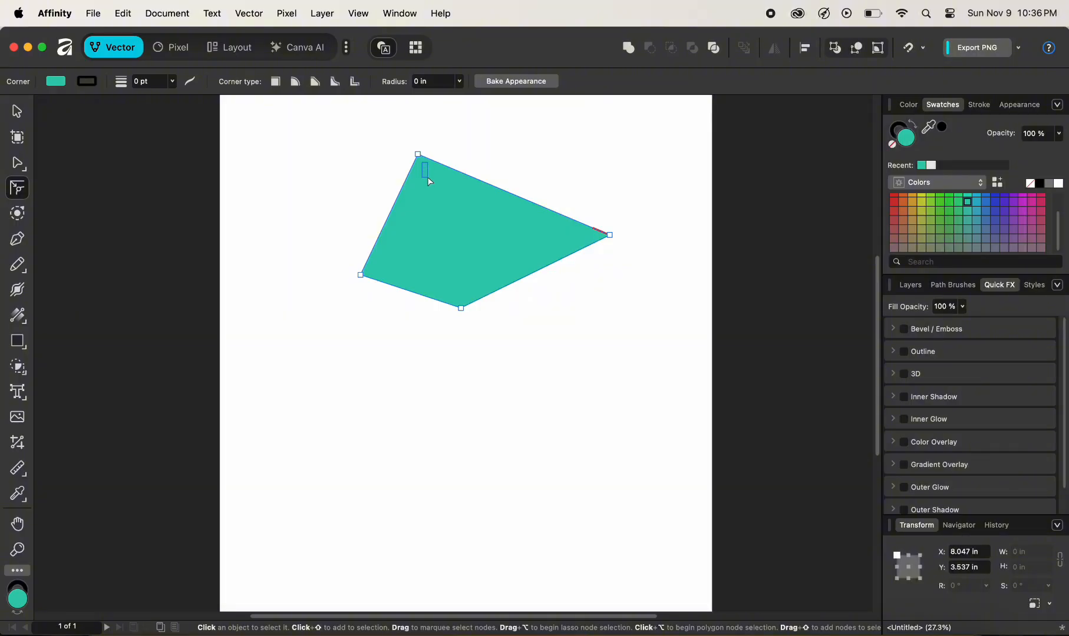
left_click(463, 236)
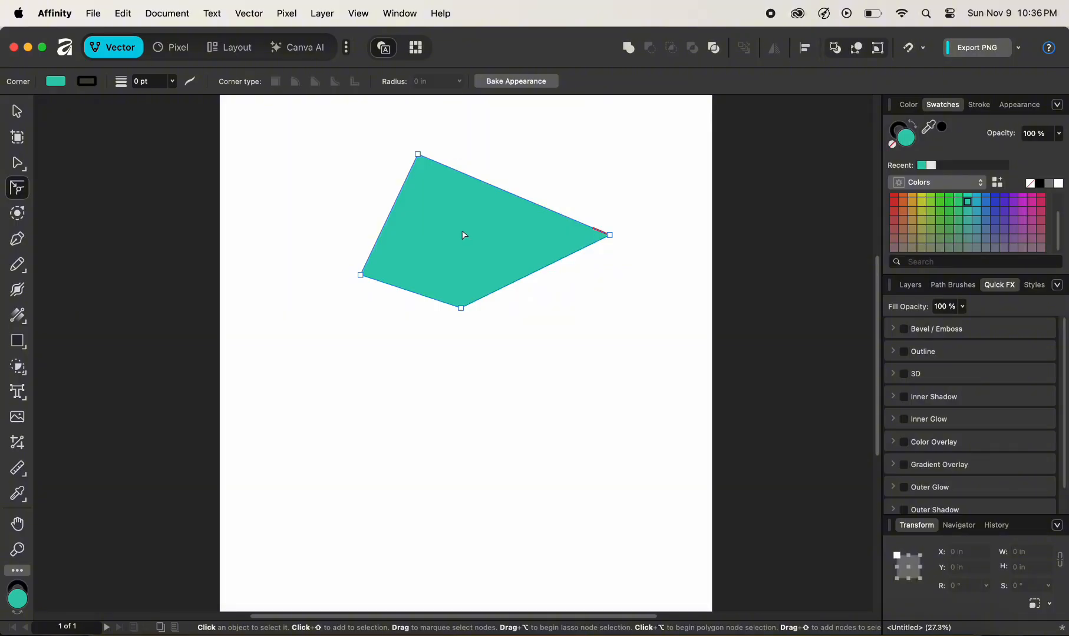
left_click(418, 156)
left_click_drag(420, 162, 453, 245)
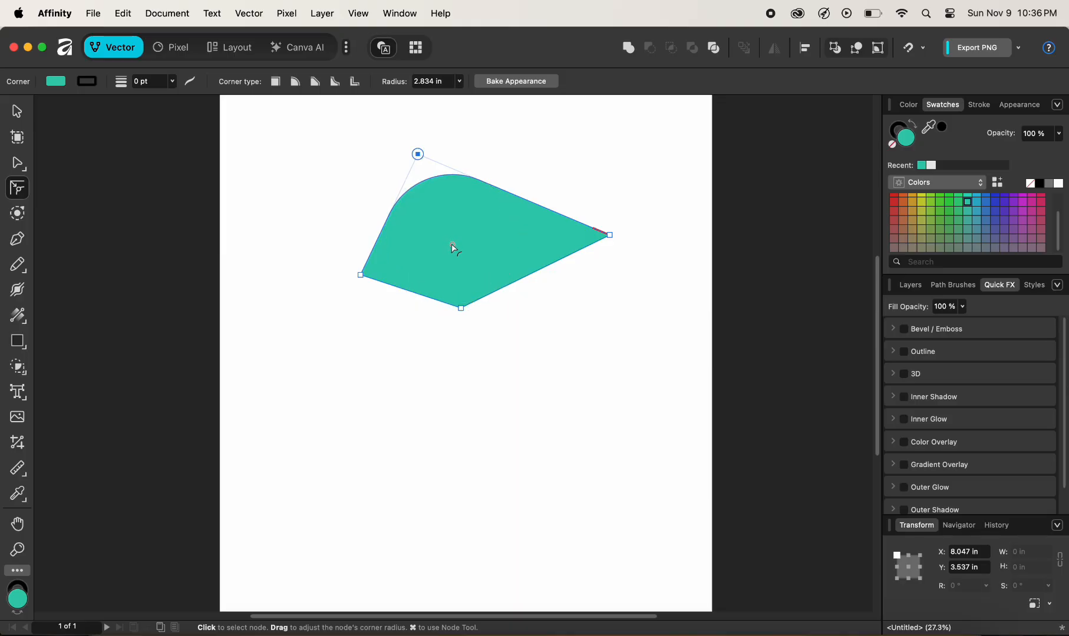
Round the shape's right corner to a radius of about 1.8 in and its bottom corner to about 3.75 in
left_click(610, 236)
left_click_drag(611, 238, 503, 242)
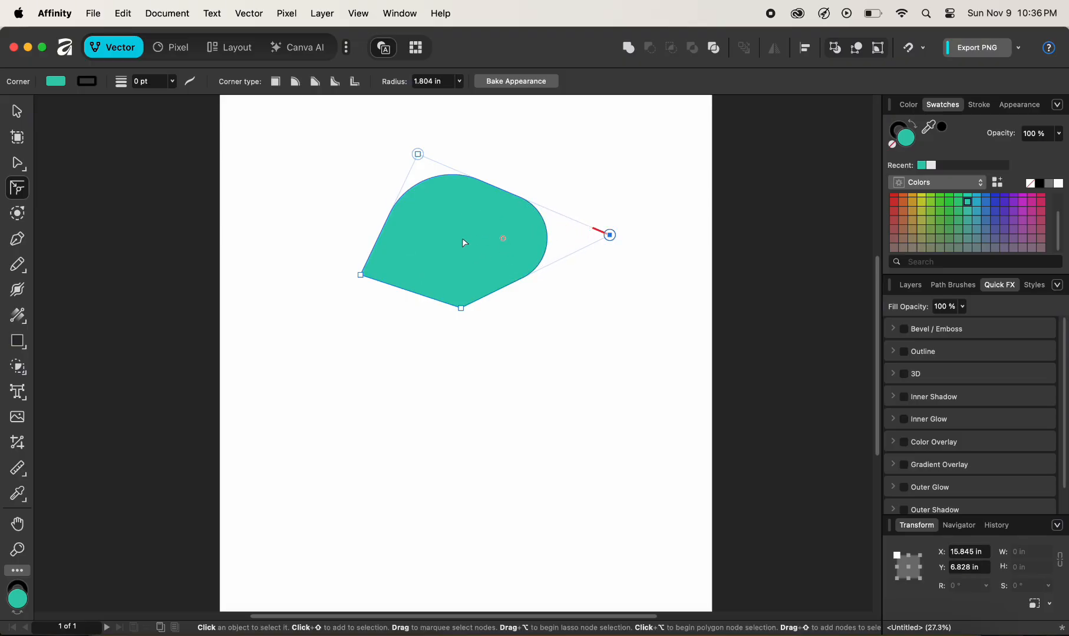
left_click(462, 309)
left_click_drag(461, 309, 460, 262)
left_click_drag(462, 308, 458, 207)
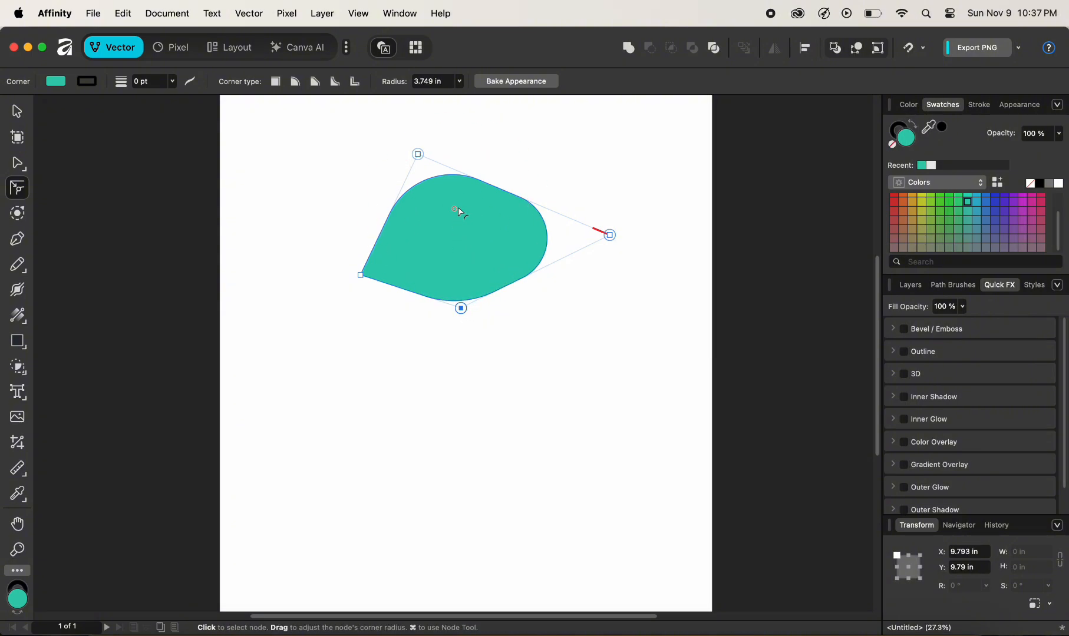
left_click(311, 269)
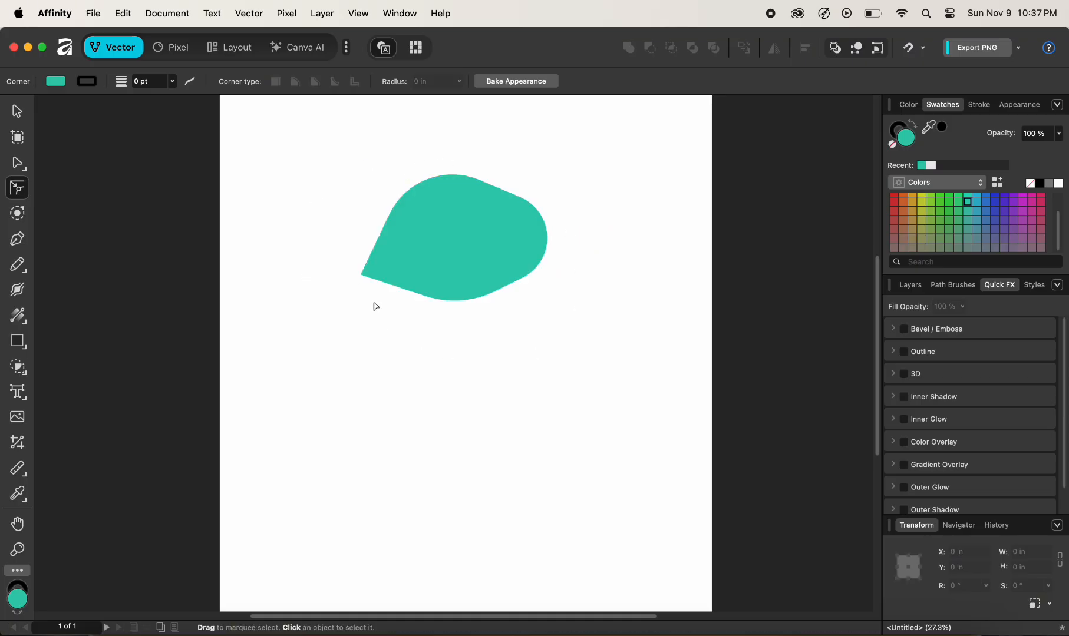
Apply an inward contour to the teal shape with the Contour Tool, at an offset of about -0.71 in
left_click(19, 214)
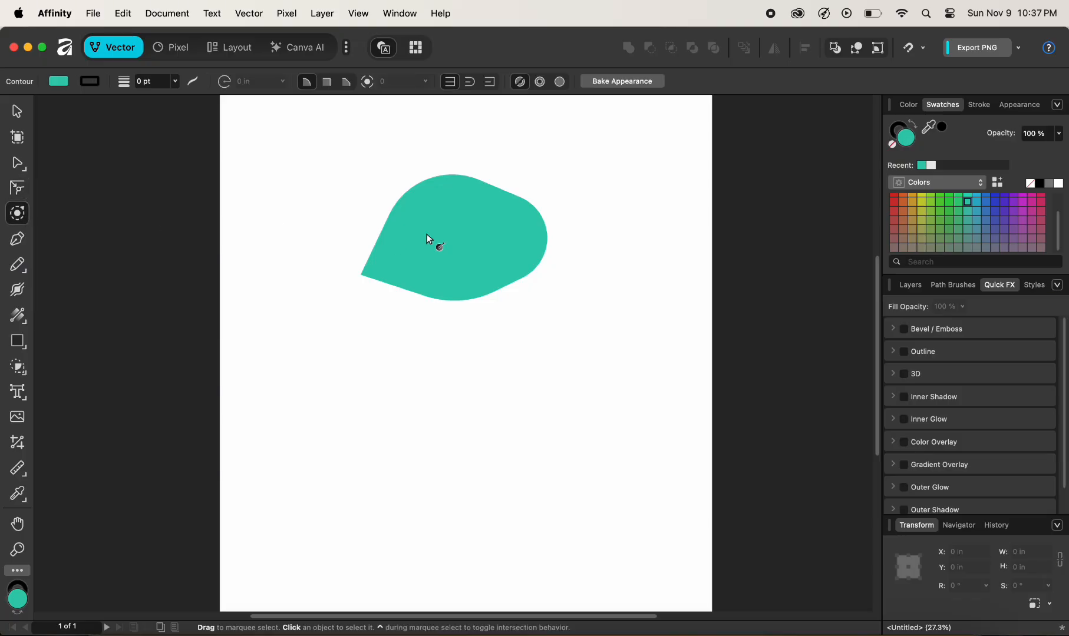
left_click(459, 237)
left_click_drag(446, 227, 492, 252)
left_click_drag(497, 253, 428, 244)
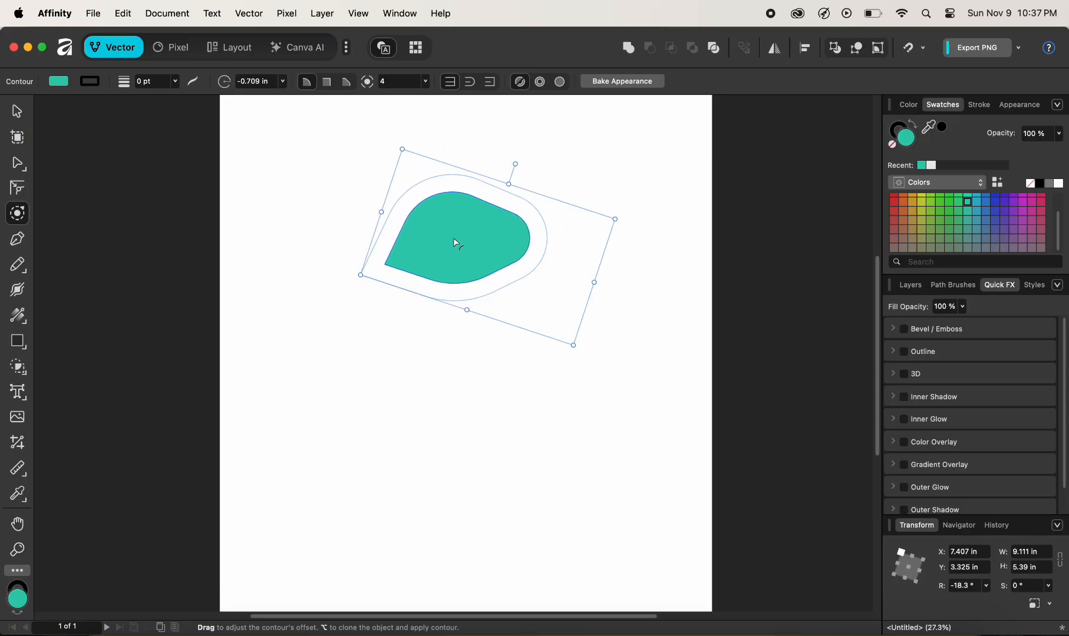
Expand the teal shape's contour outward to an offset of about 0.83 in and bake its appearance into the outline
left_click_drag(460, 239, 494, 248)
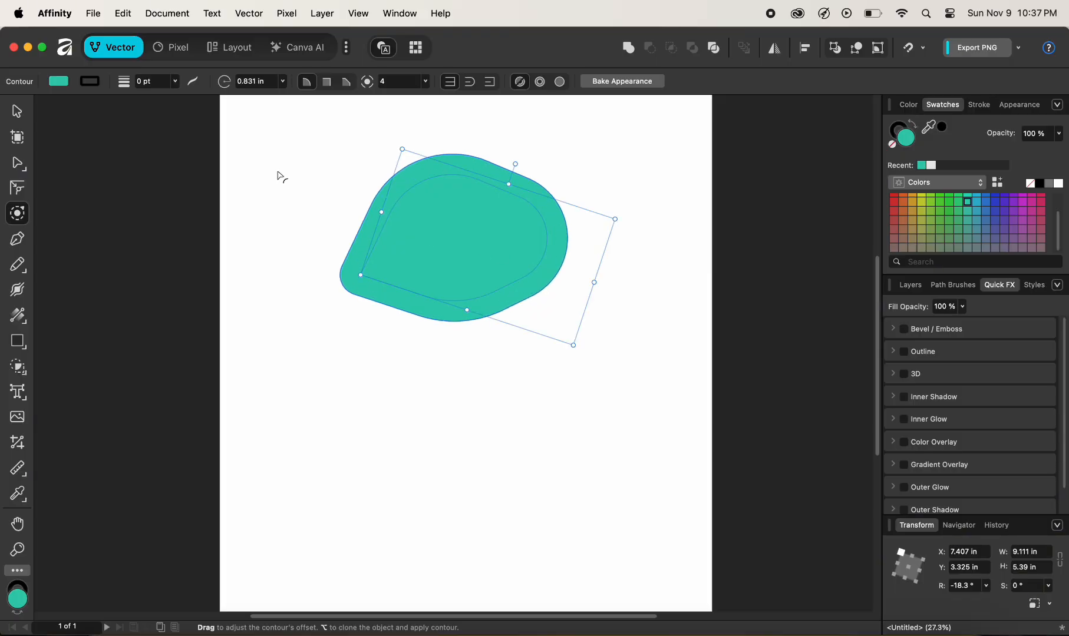
left_click(22, 112)
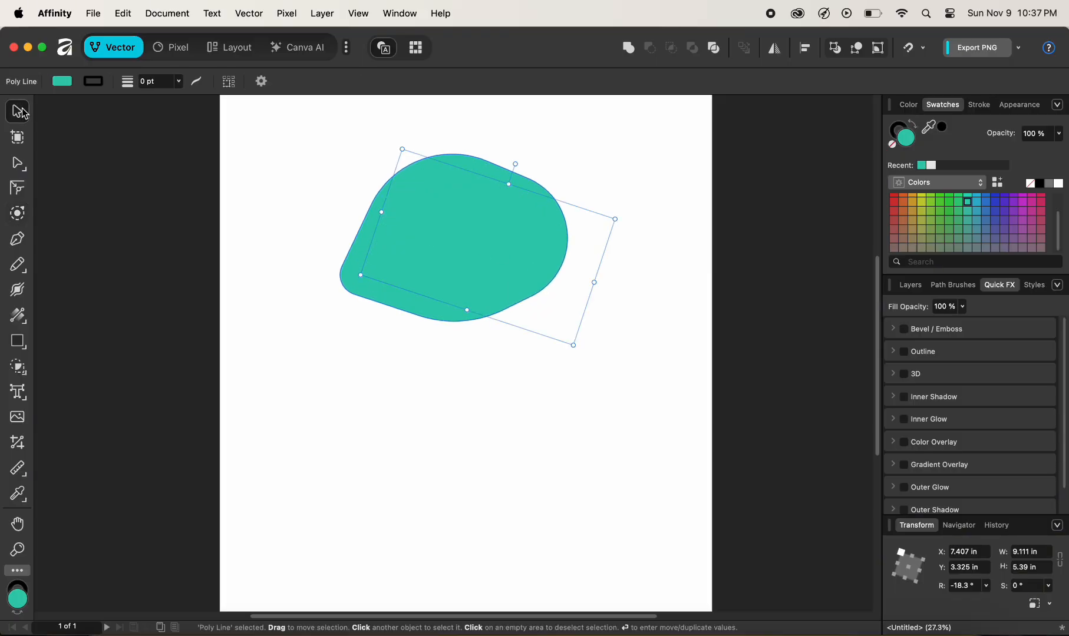
left_click(17, 214)
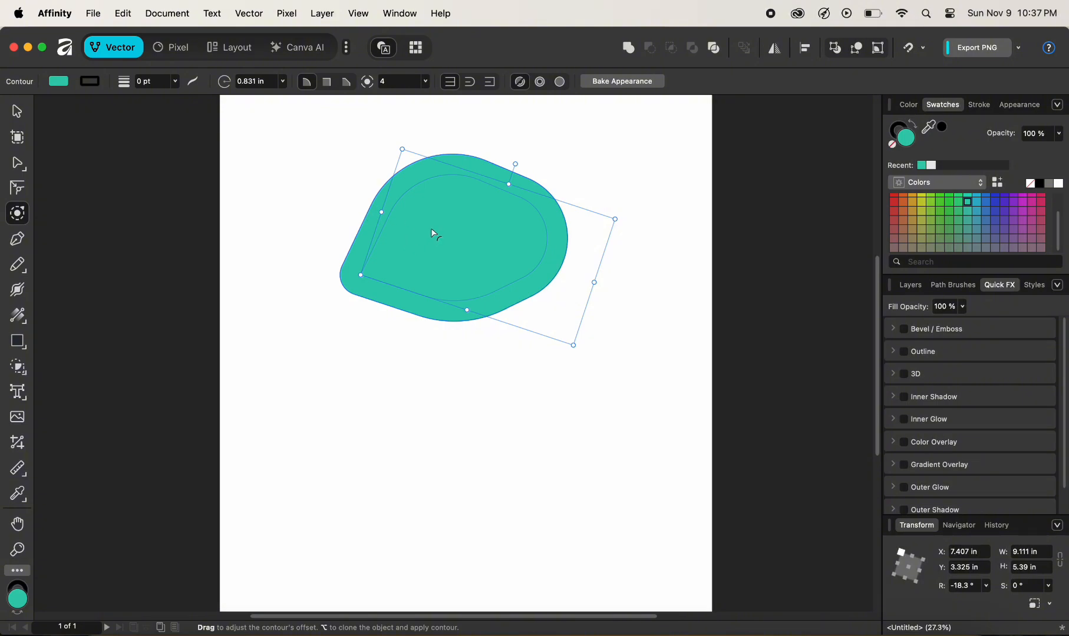
left_click(617, 82)
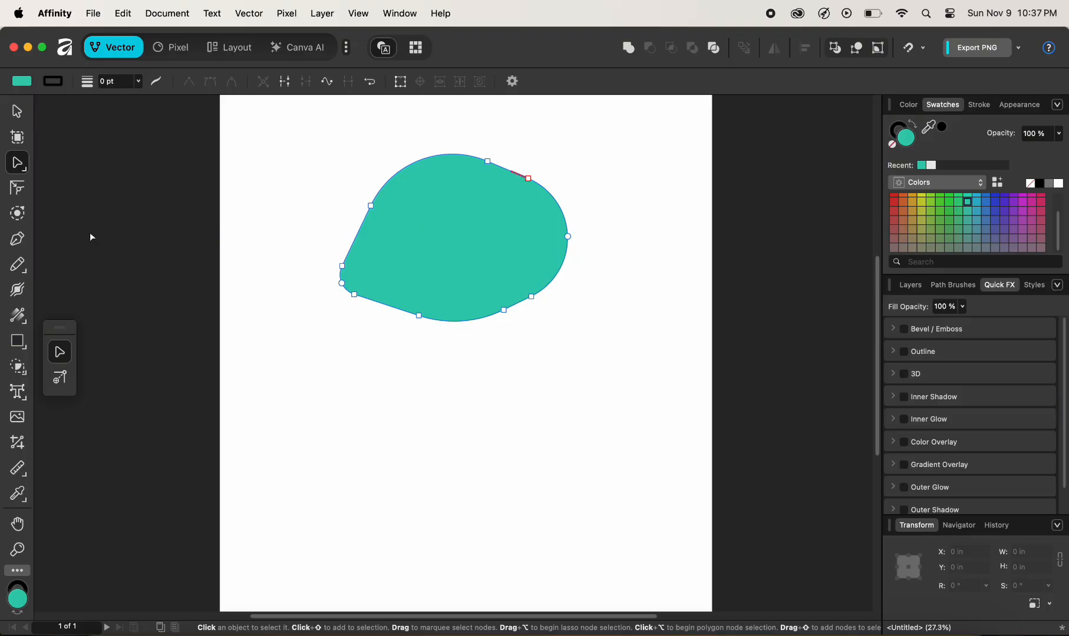
Draw an open zigzag path of five straight segments with the Pen Tool, starting below the teal shape and ending beside its upper right
left_click(17, 239)
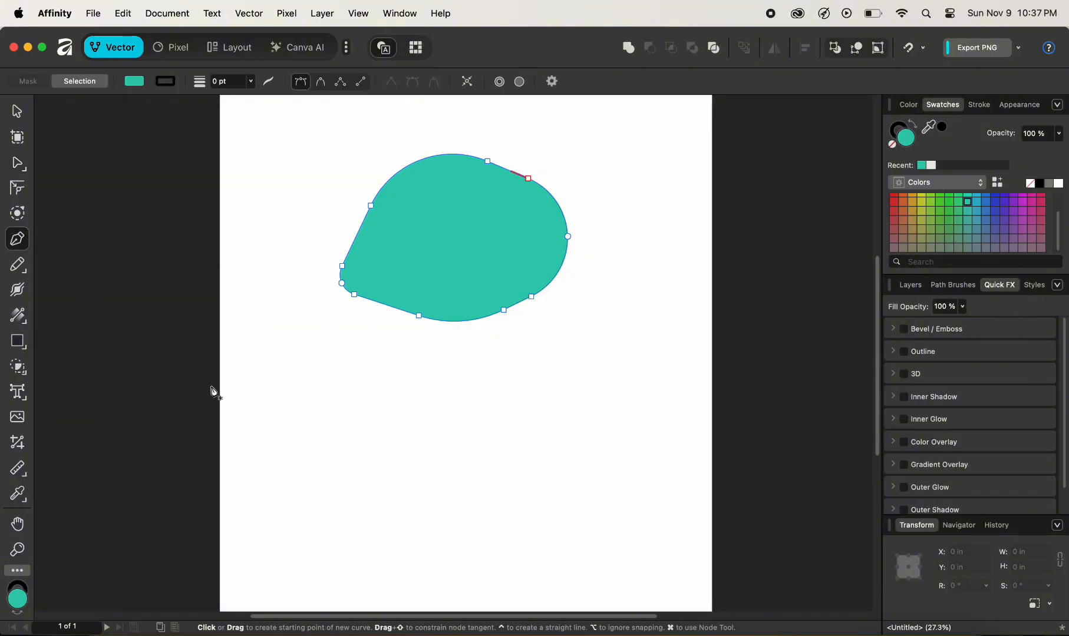
left_click(299, 409)
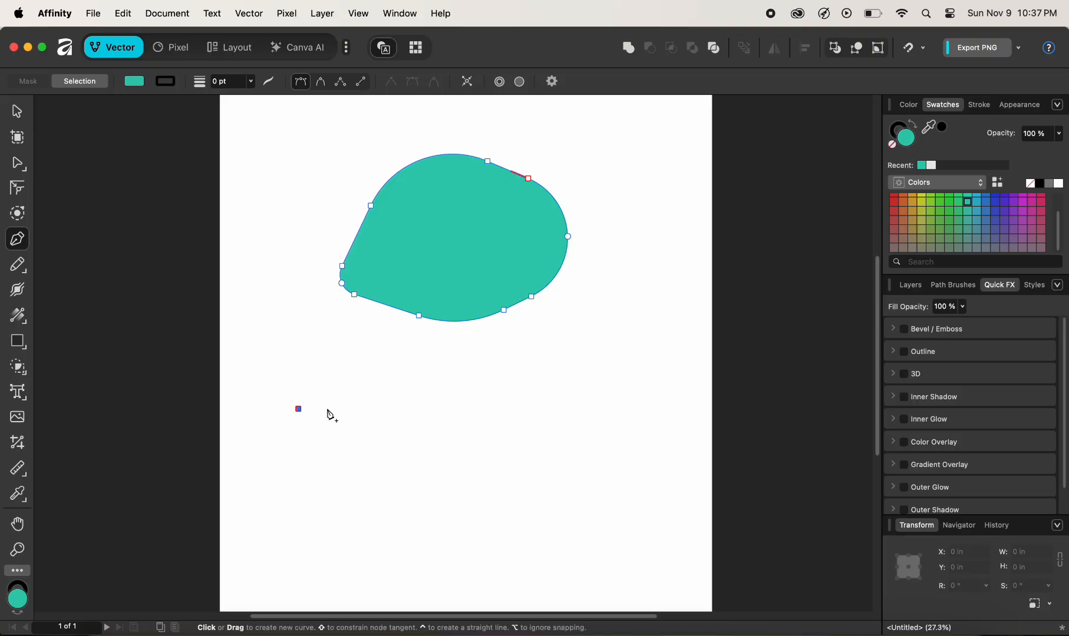
left_click(542, 409)
left_click(549, 352)
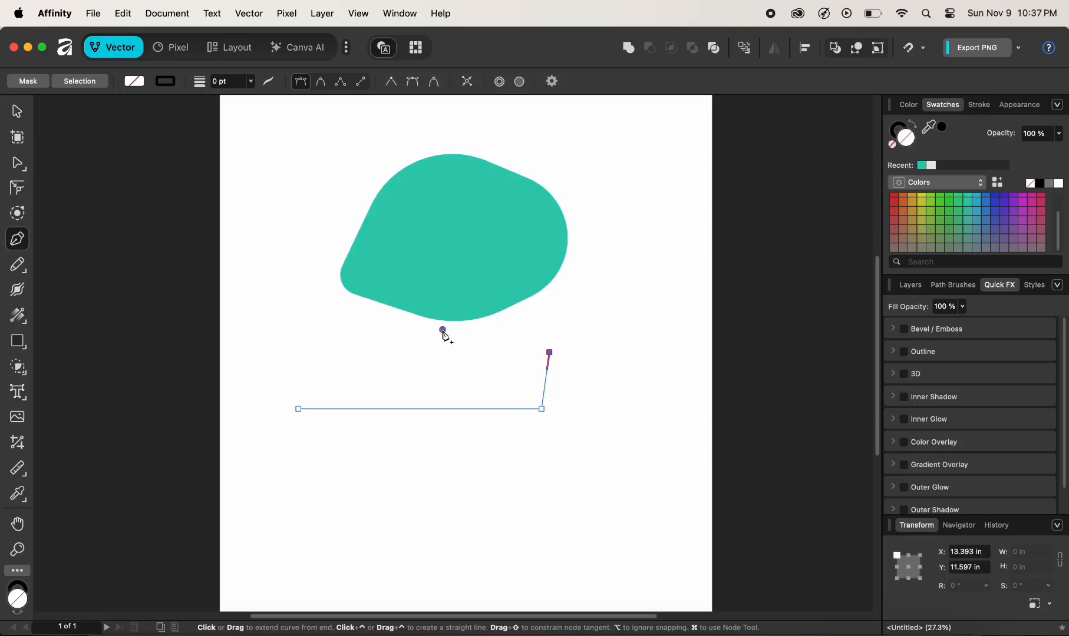
left_click(443, 330)
left_click(639, 144)
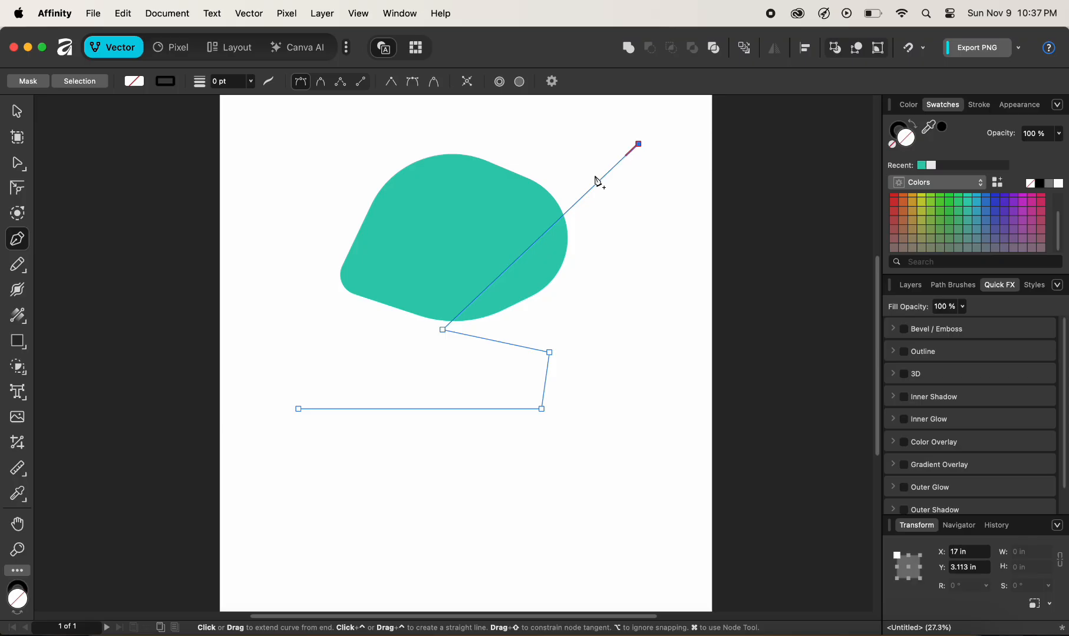
left_click(613, 218)
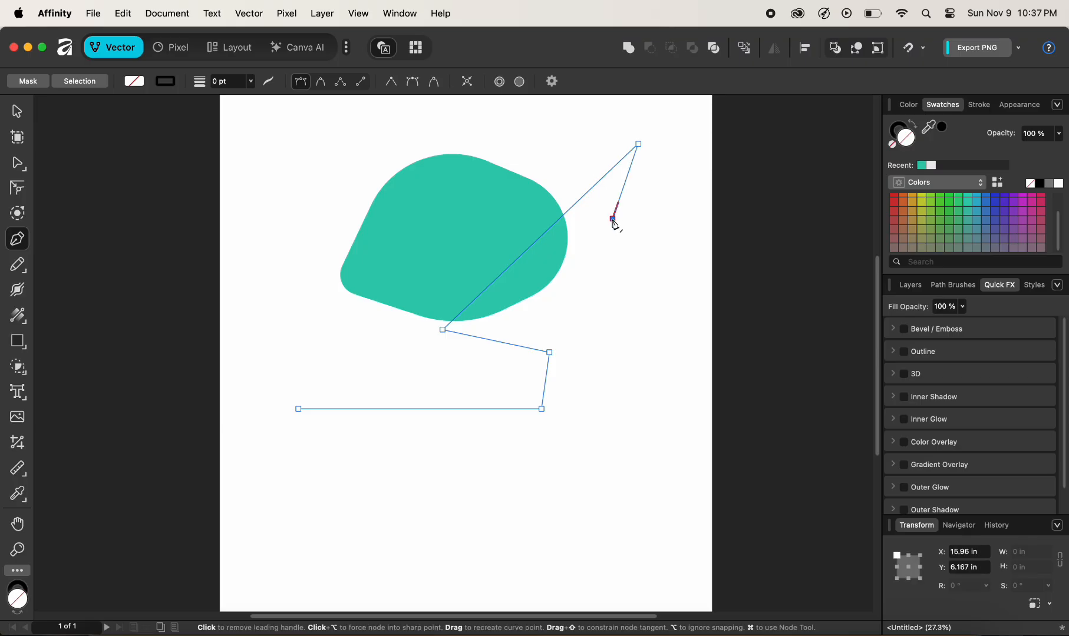
key("Escape")
Draw a second, curved Pen path from the right of the teal shape down to about X 6.09 in, Y 16.81 in
left_click(634, 257)
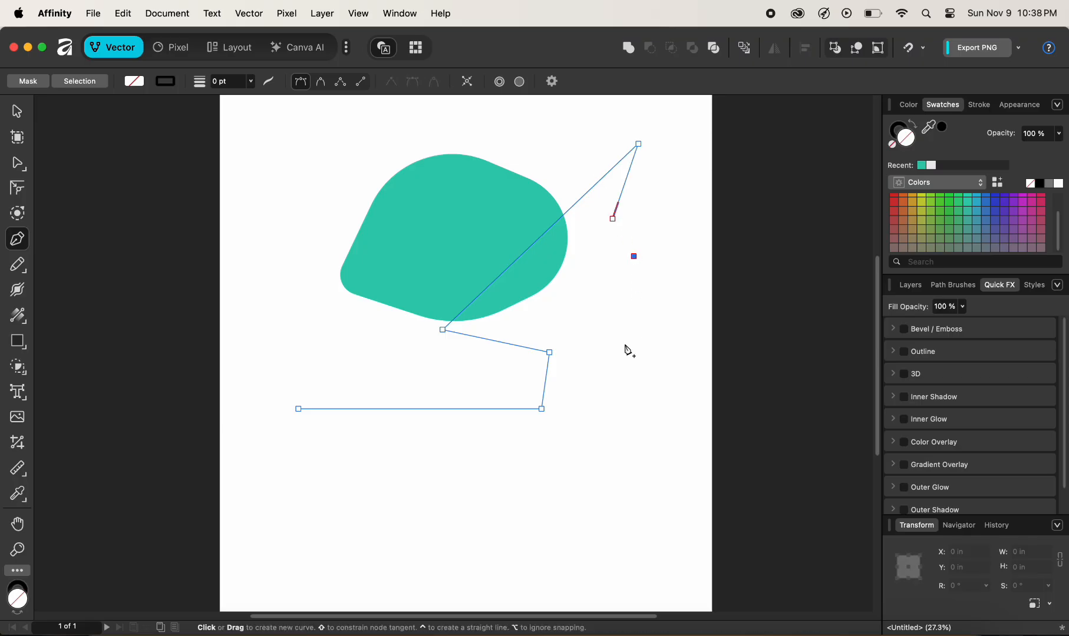
mouse_move(615, 331)
left_mouse_down()
mouse_move(659, 382)
mouse_move(582, 425)
mouse_move(599, 419)
left_mouse_up()
left_click(369, 480)
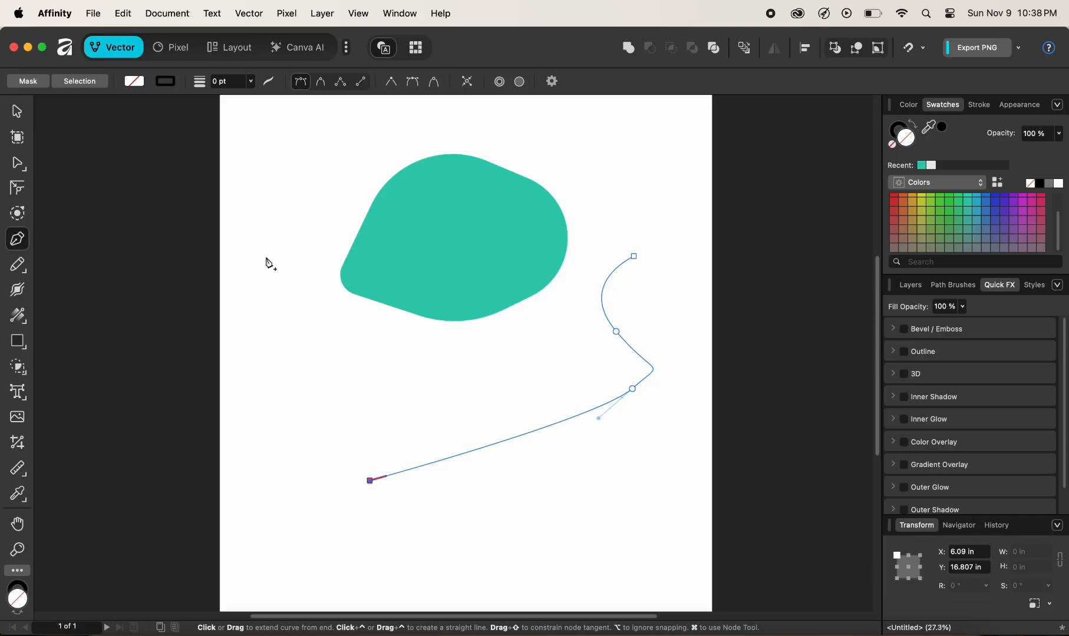
Delete the teal shape and both pen paths from the artboard
left_click(16, 111)
left_click_drag(279, 137, 637, 479)
key("Delete")
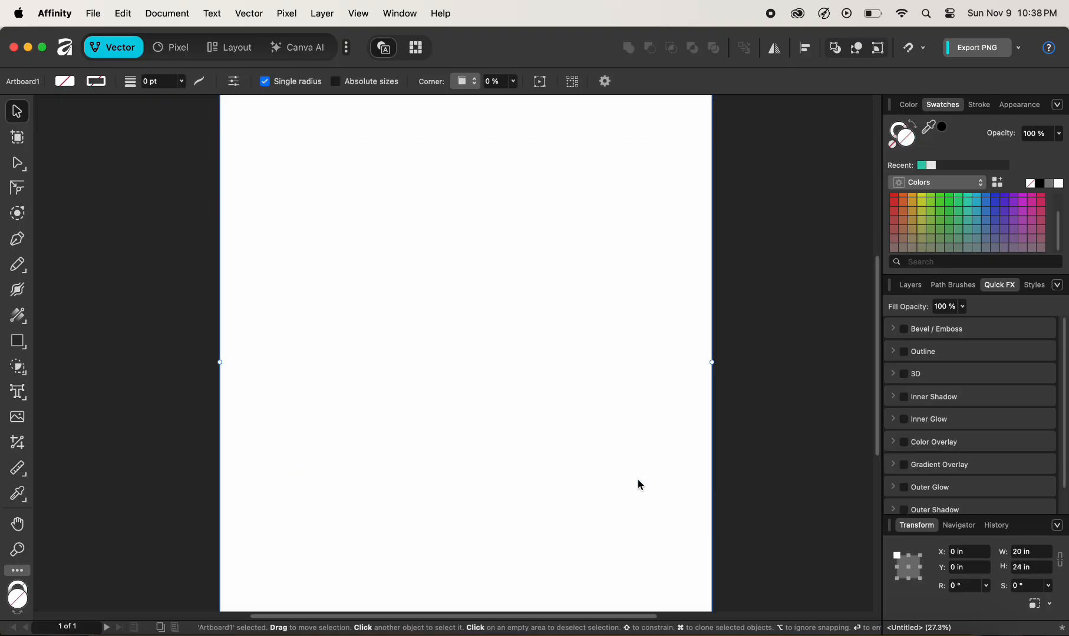
Draw two wavy freehand lines across the artboard with the Pencil Tool, one above the other, with a 50 pt stroke width
left_click(18, 266)
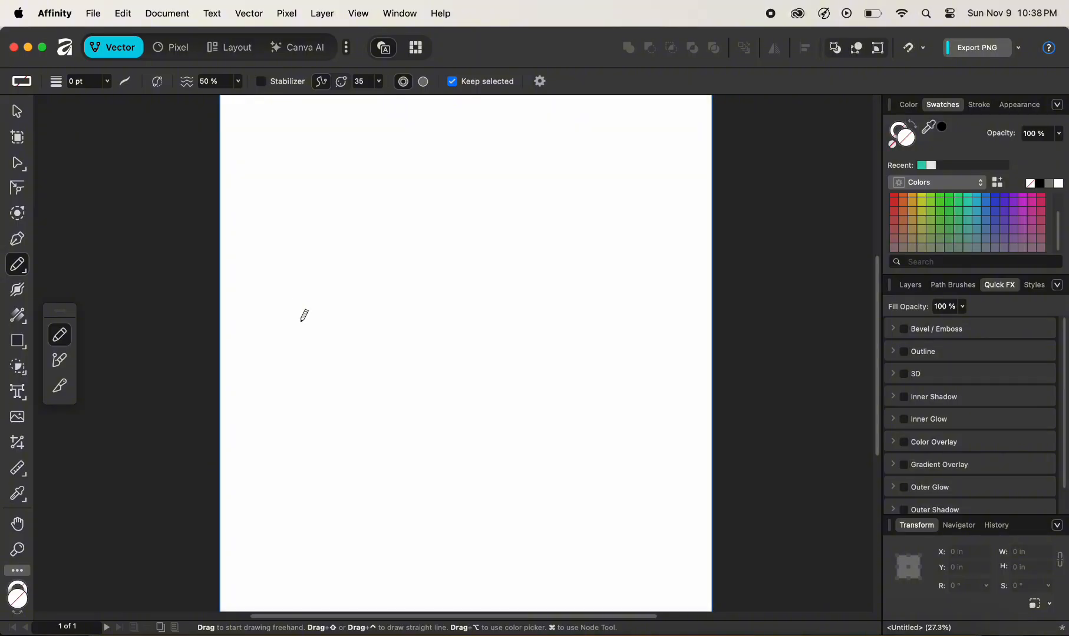
mouse_move(300, 322)
left_mouse_down()
mouse_move(312, 293)
mouse_move(338, 282)
mouse_move(385, 297)
mouse_move(448, 351)
mouse_move(483, 351)
mouse_move(535, 298)
mouse_move(569, 301)
mouse_move(611, 327)
mouse_move(655, 305)
left_mouse_up()
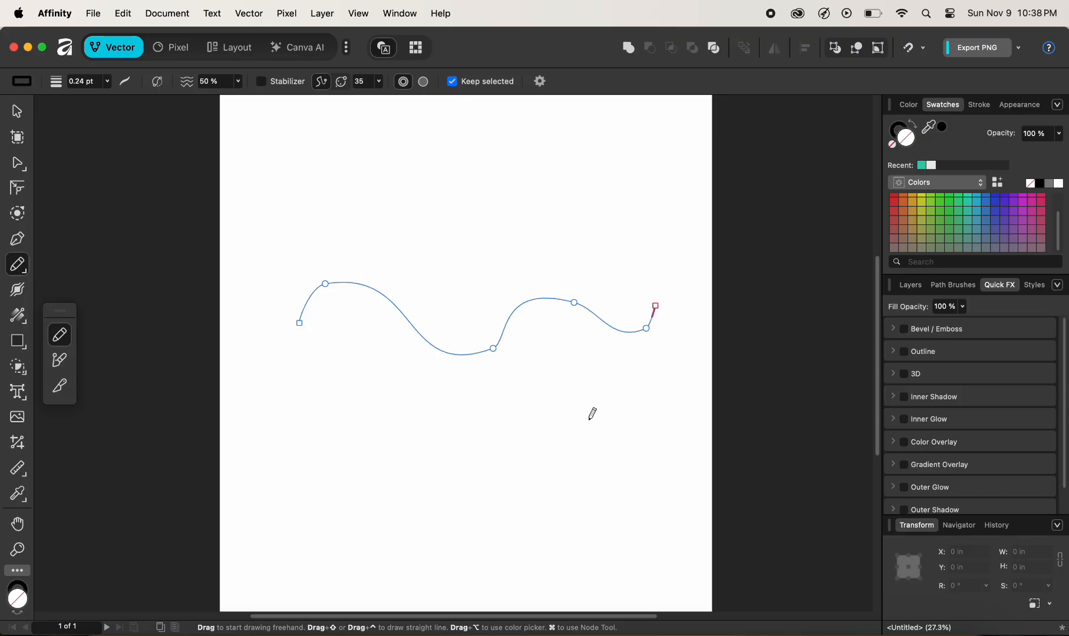
scroll(593, 413, "down", 2)
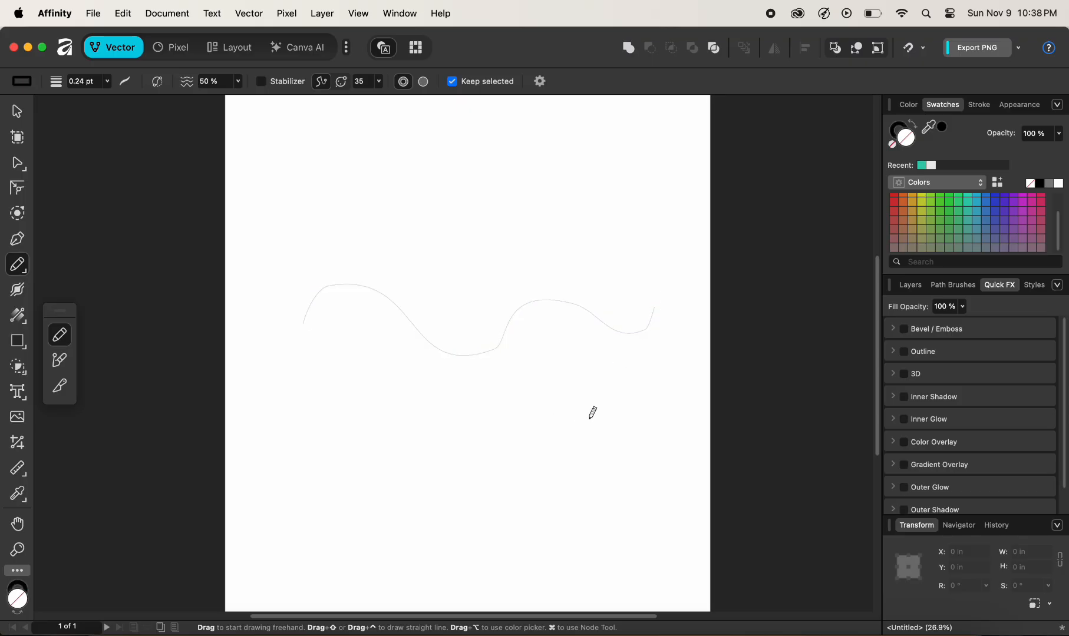
left_click(980, 106)
left_click_drag(933, 151, 1007, 151)
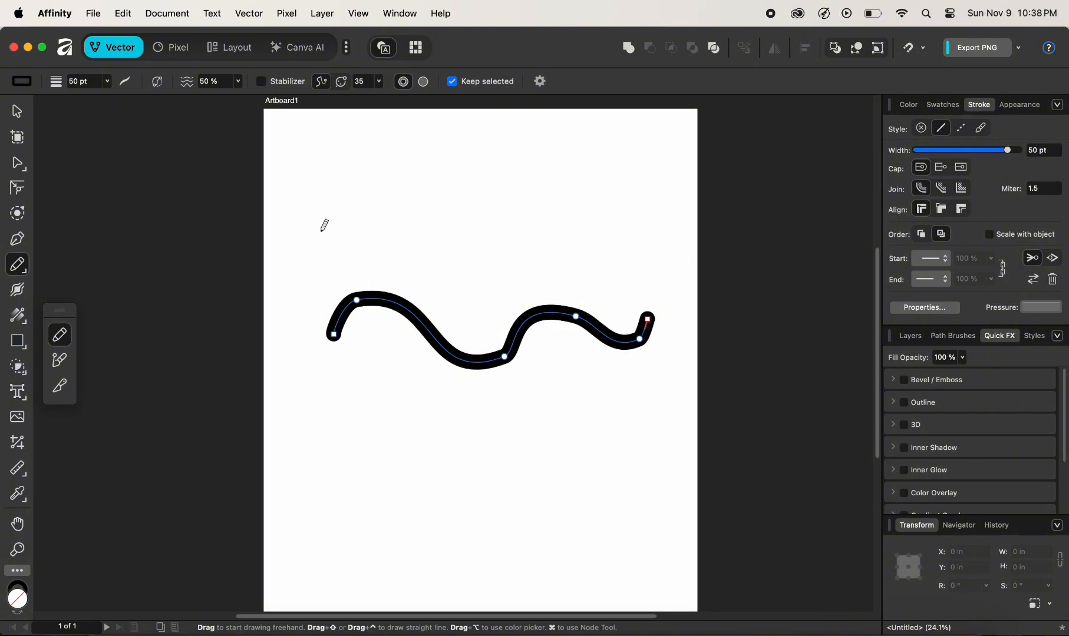
mouse_move(309, 243)
left_mouse_down()
mouse_move(379, 196)
mouse_move(424, 199)
mouse_move(506, 242)
mouse_move(563, 247)
mouse_move(609, 206)
left_mouse_up()
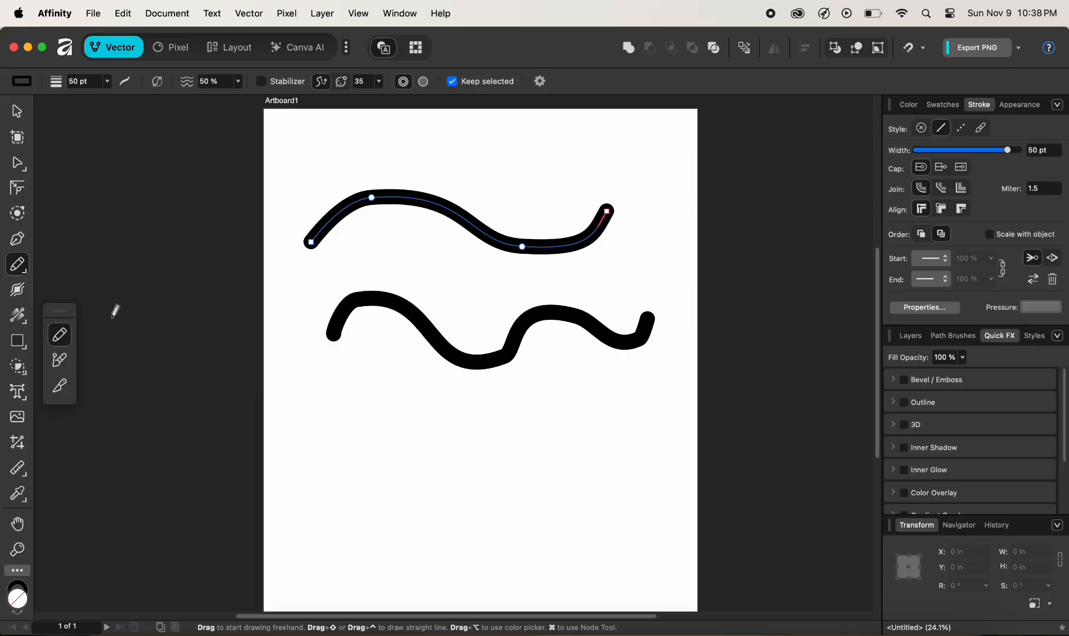
Paint a thin wavy stroke below the two pencil lines with the vector brush at 16 px
left_click(59, 360)
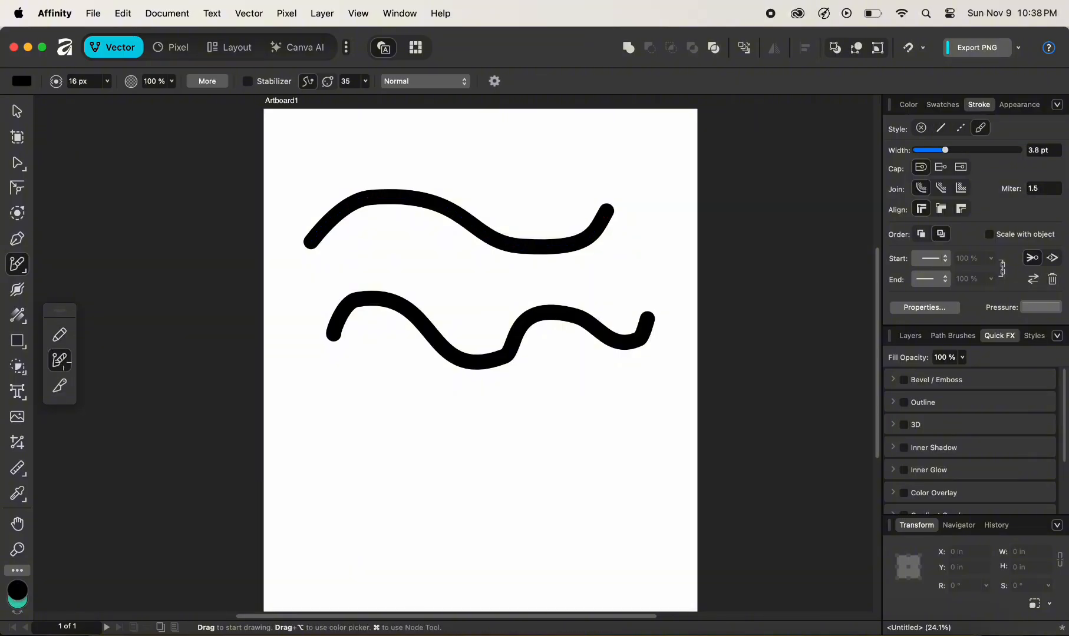
scroll(357, 487, "down", 2)
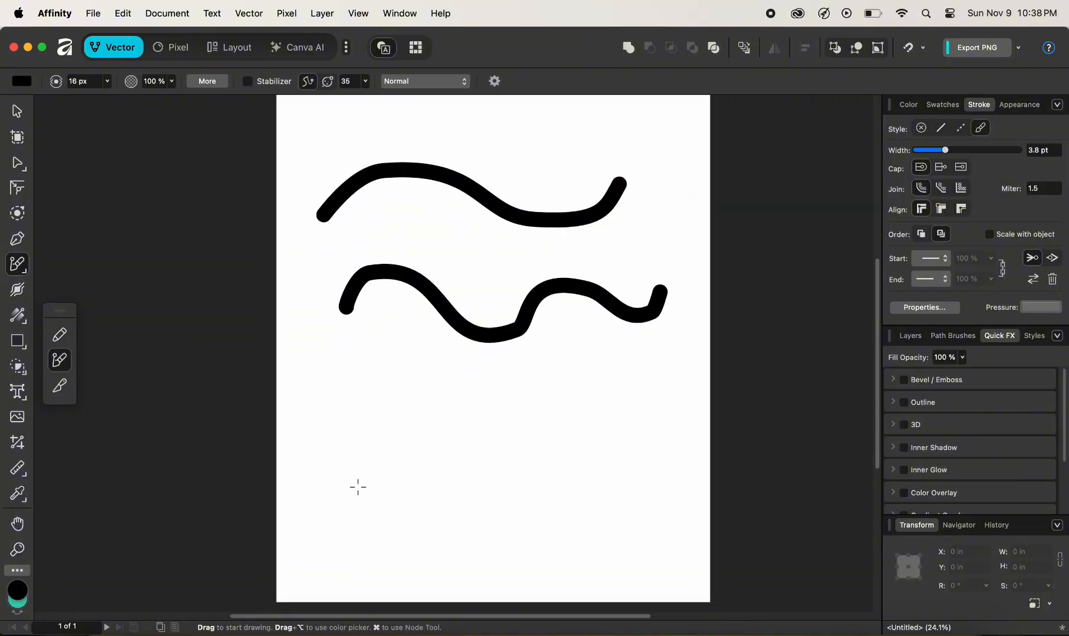
mouse_move(334, 454)
left_mouse_down()
mouse_move(360, 433)
mouse_move(398, 434)
mouse_move(465, 471)
left_mouse_up()
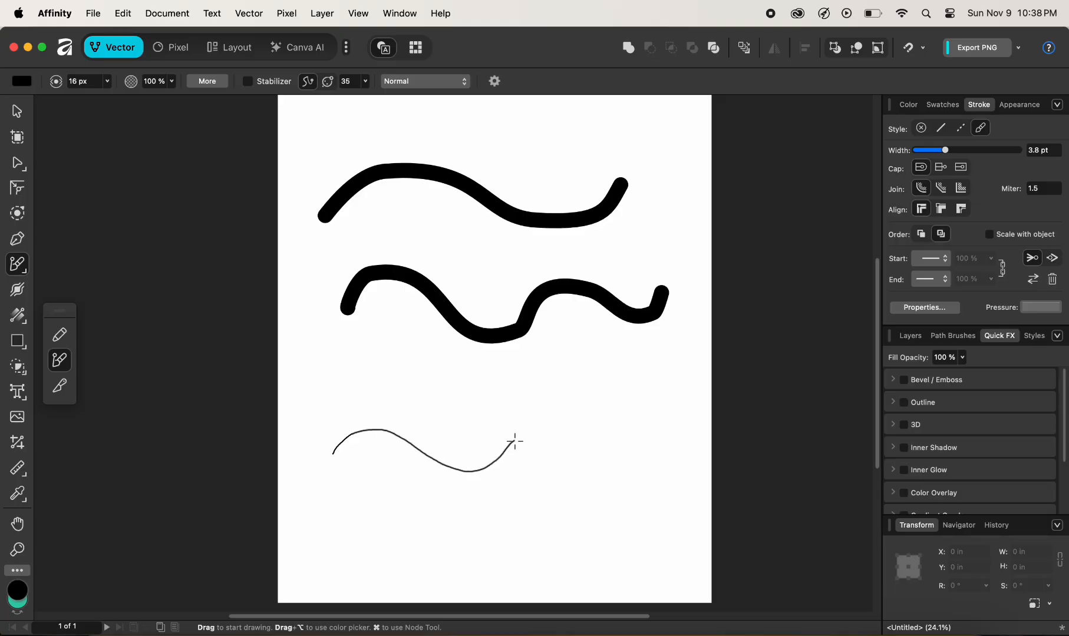
left_click_drag(515, 440, 516, 440)
Enlarge the vector brush to 458 px and paint a thick wavy stroke across the artboard just above the thin one
key("bracketright")
key("bracketright")
key("bracketright")
key("bracketright")
key("bracketright")
key("bracketright")
key("bracketright")
key("bracketright")
key("bracketright")
key("bracketright")
key("bracketright")
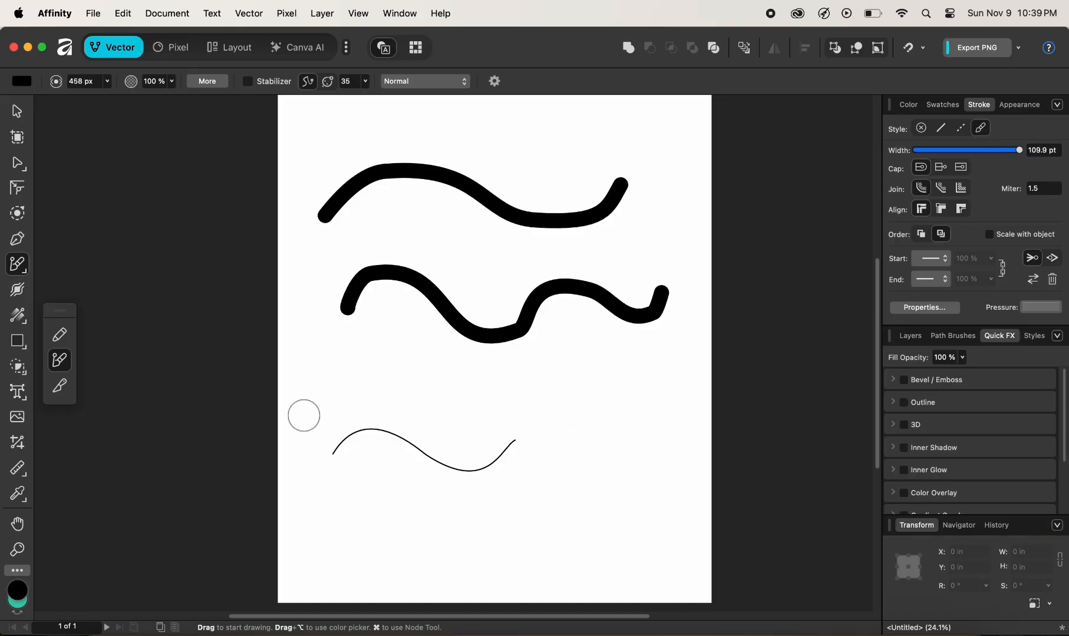
mouse_move(303, 420)
left_mouse_down()
mouse_move(366, 388)
mouse_move(469, 420)
mouse_move(507, 412)
mouse_move(545, 382)
mouse_move(573, 383)
mouse_move(635, 427)
mouse_move(665, 414)
left_mouse_up()
scroll(548, 499, "down", 1)
scroll(548, 499, "up", 1)
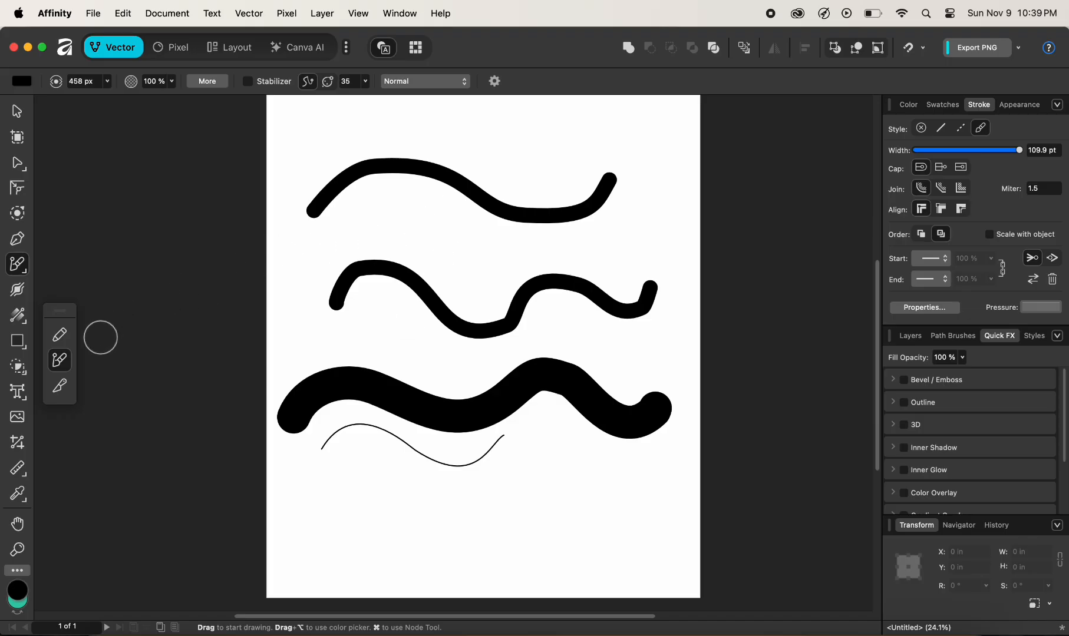
Delete all four wavy strokes and fit the empty artboard in the view
left_click(59, 386)
scroll(304, 361, "down", 1)
scroll(299, 367, "down", 2)
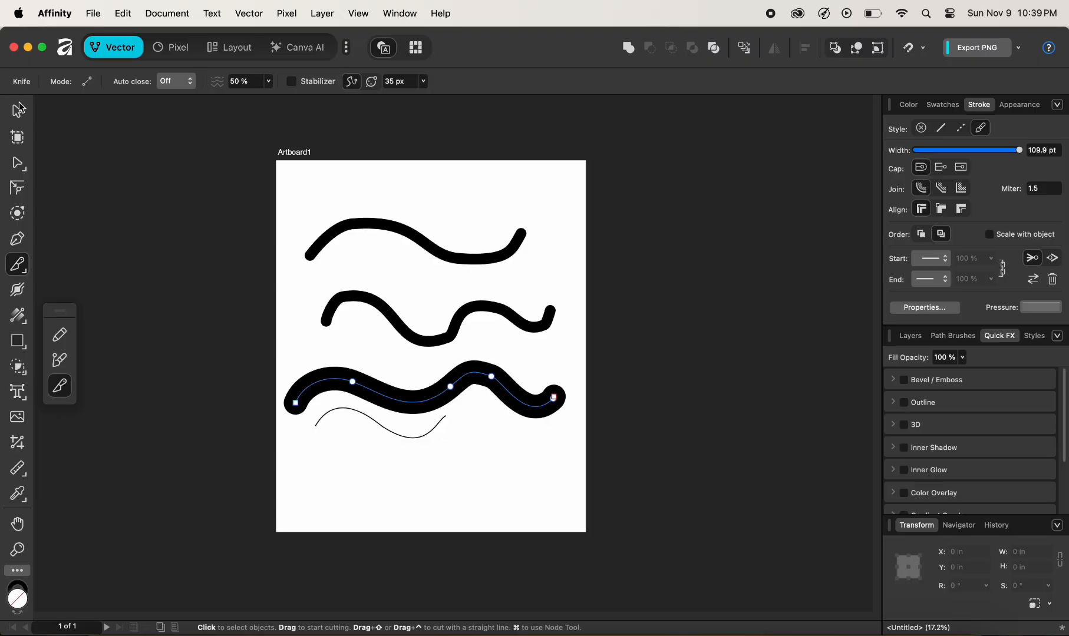
left_click(17, 111)
left_click_drag(240, 193, 595, 499)
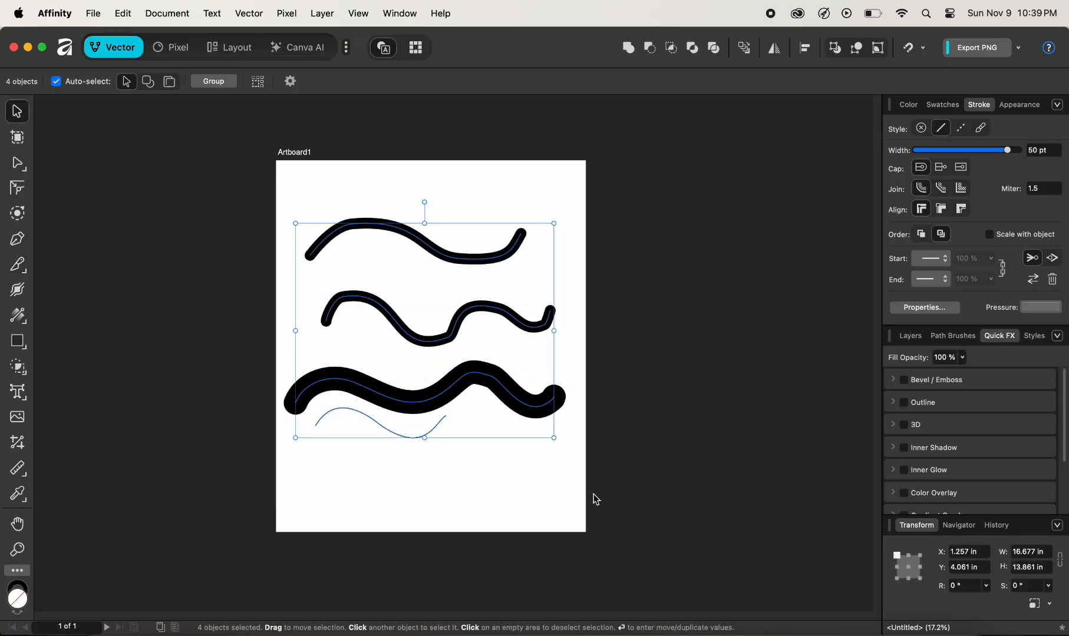
key("Delete")
key("super+0")
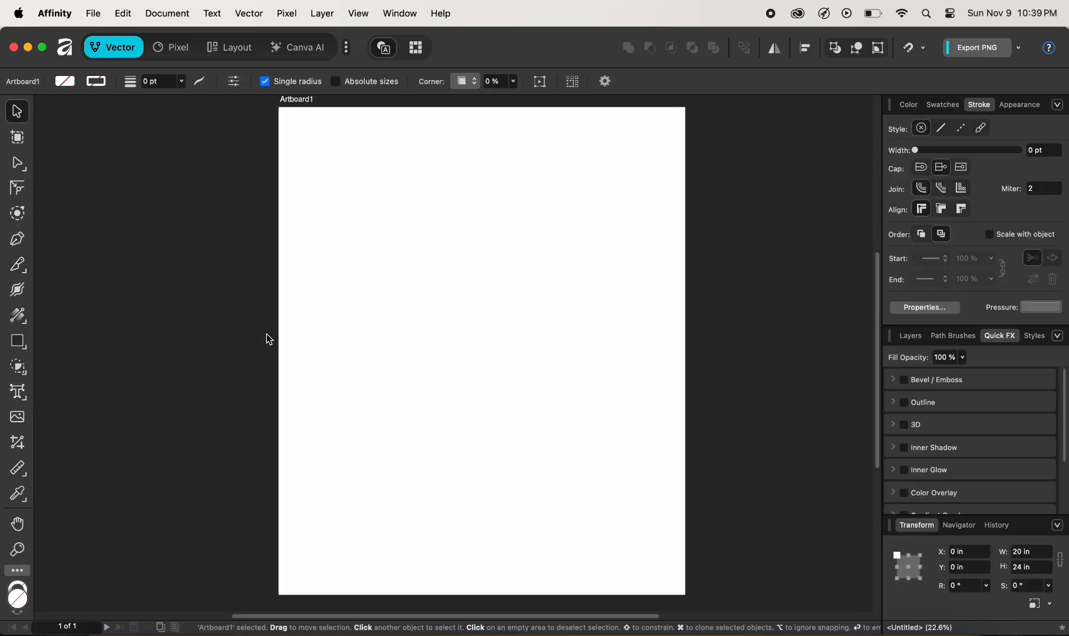
Draw a teal square about 8.27 in wide near the middle of the artboard and remove its stroke colour
left_click(16, 264)
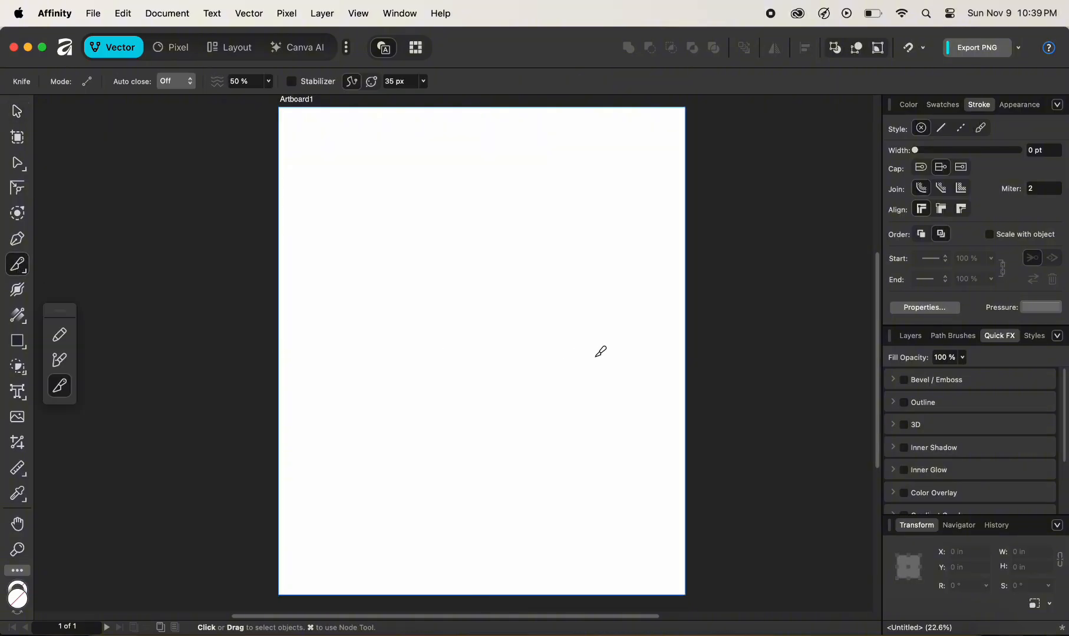
left_click(17, 342)
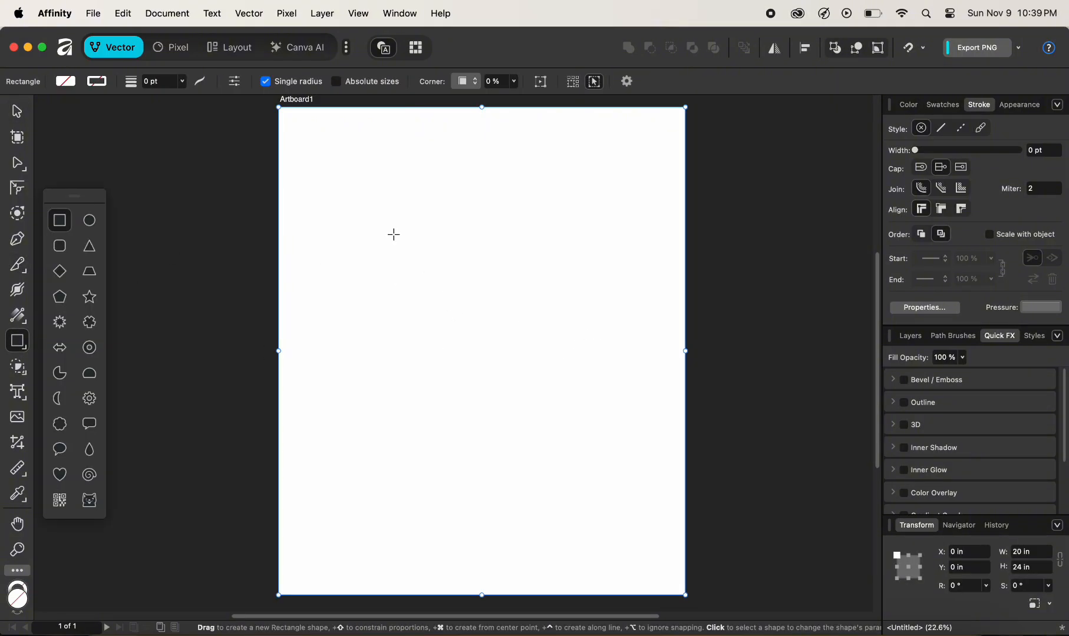
left_click_drag(393, 236, 559, 402)
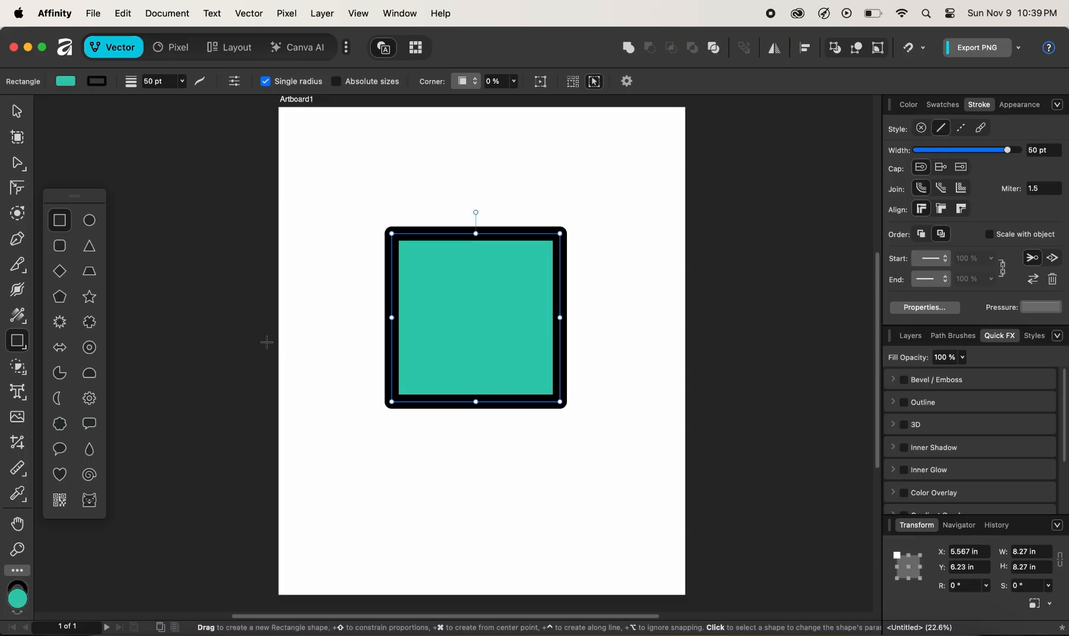
key("x")
key("slash")
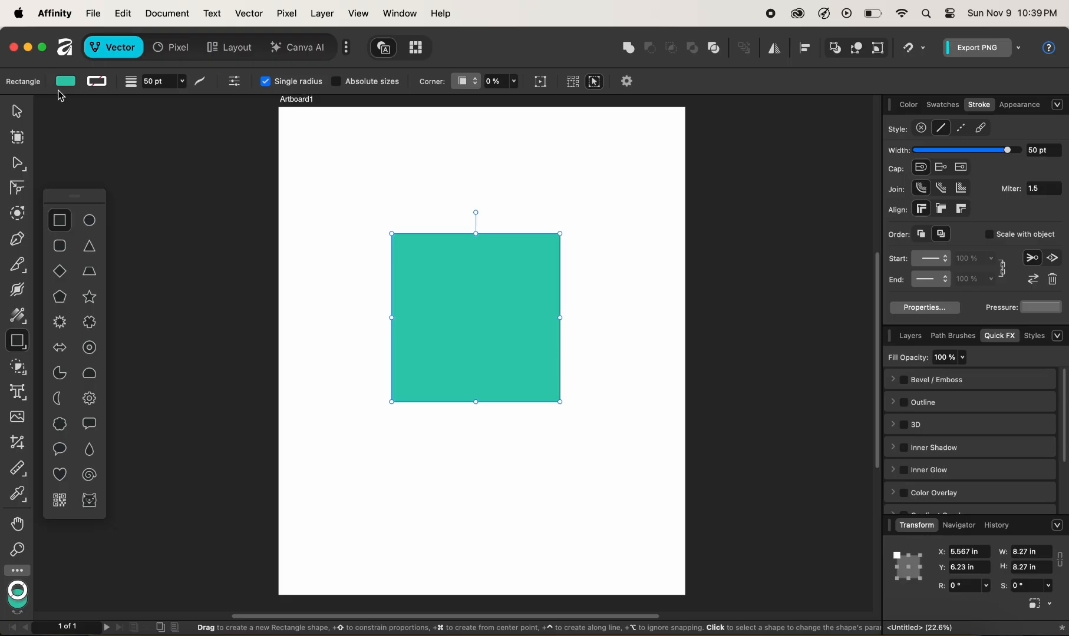
Cut the teal square into an upper and a lower piece with a slightly curved horizontal Knife Tool cut
left_click(19, 266)
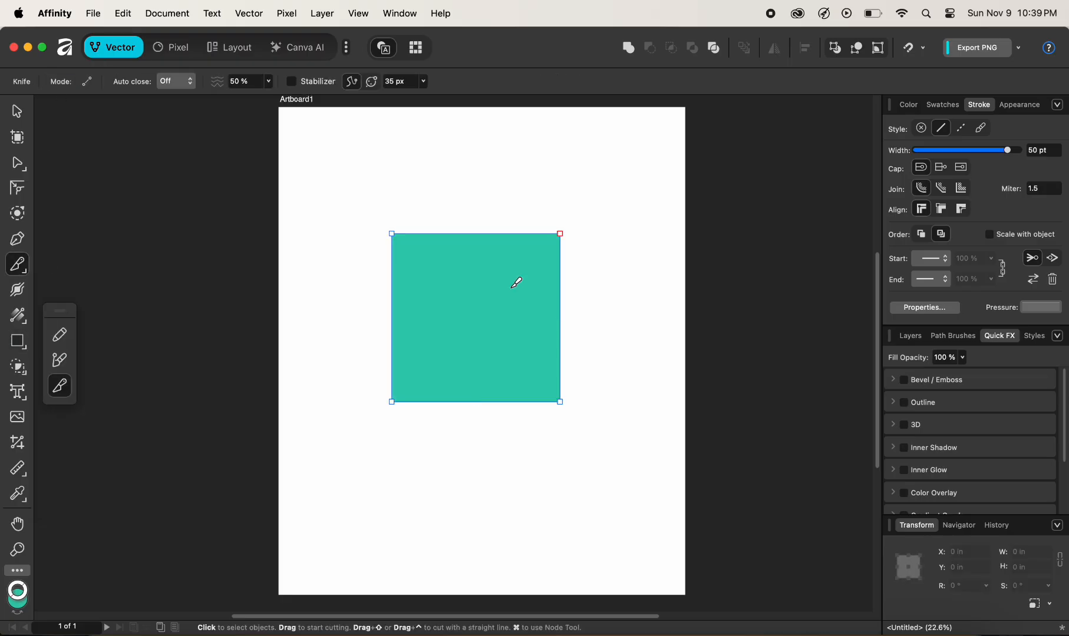
scroll(516, 281, "up", 2)
left_click(574, 324)
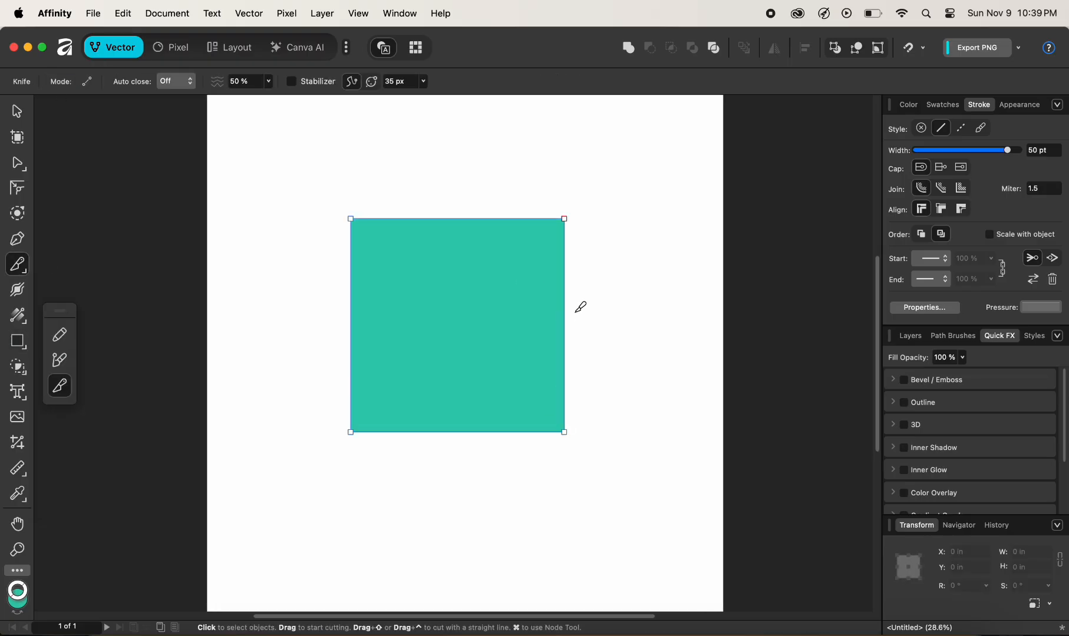
mouse_move(634, 307)
left_mouse_down()
mouse_move(508, 331)
mouse_move(405, 335)
mouse_move(283, 306)
left_mouse_up()
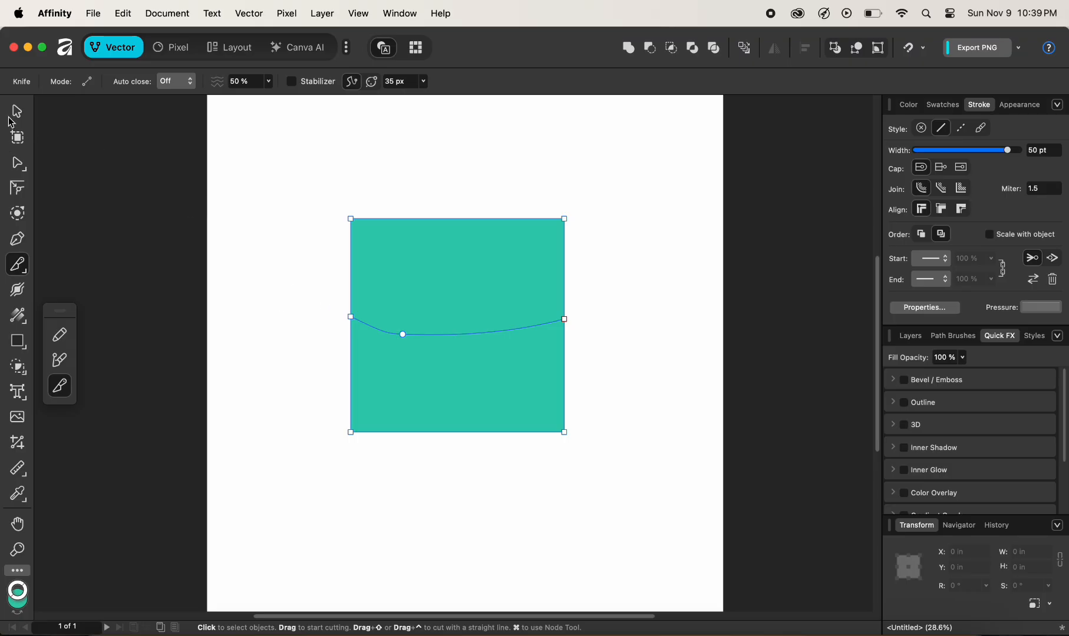
Separate the two cut pieces by moving the upper one upward and the lower one to about X 3.54 in, Y 11.46 in
left_click(17, 111)
left_click(409, 266)
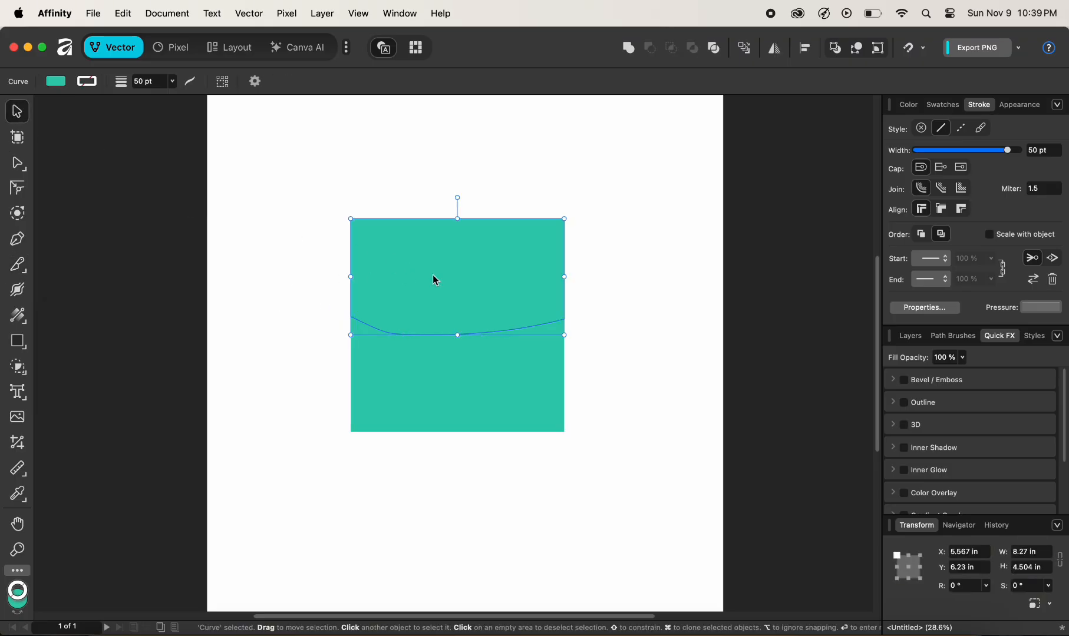
left_click_drag(434, 279, 446, 200)
left_click(420, 398)
left_click_drag(420, 399, 368, 436)
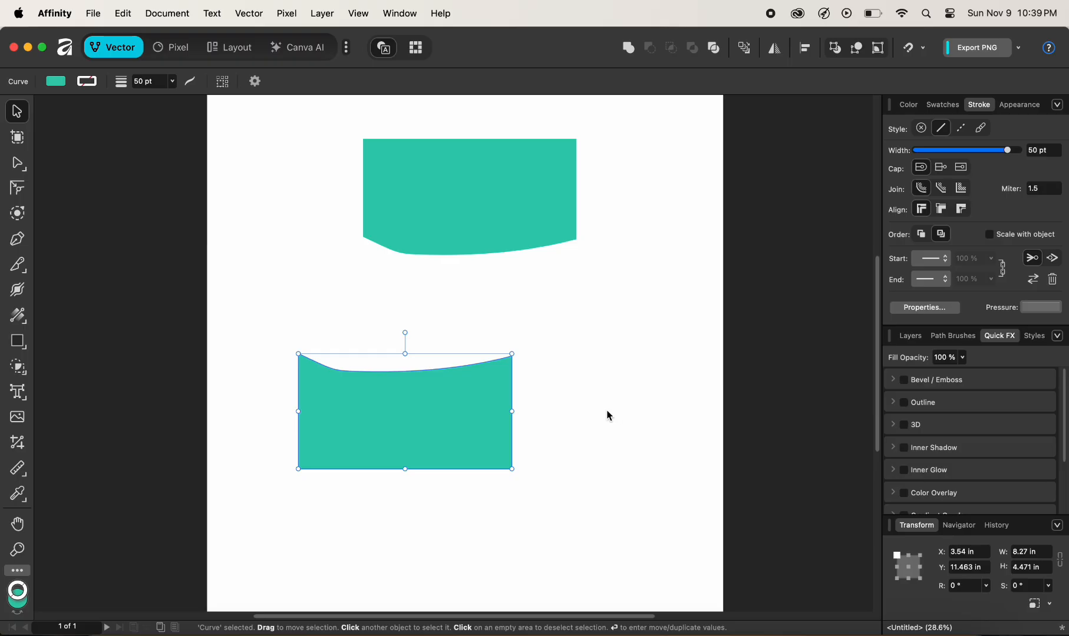
left_click(609, 416)
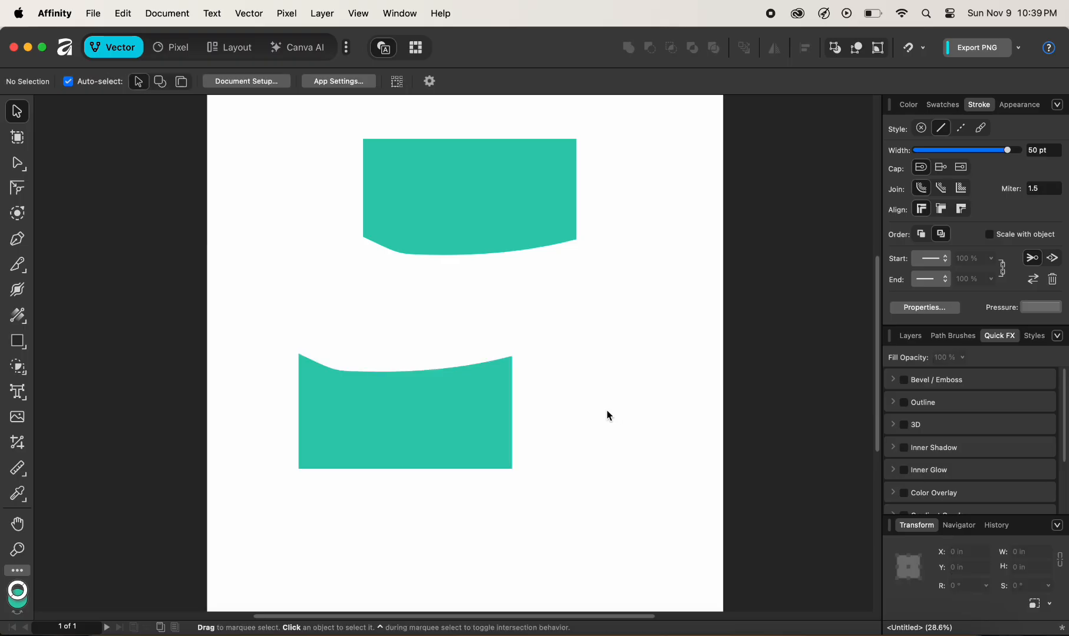
Draw a black 50 pt wavy stroke about 9.64 in wide between the two teal pieces with the Pencil Tool
left_click(26, 265)
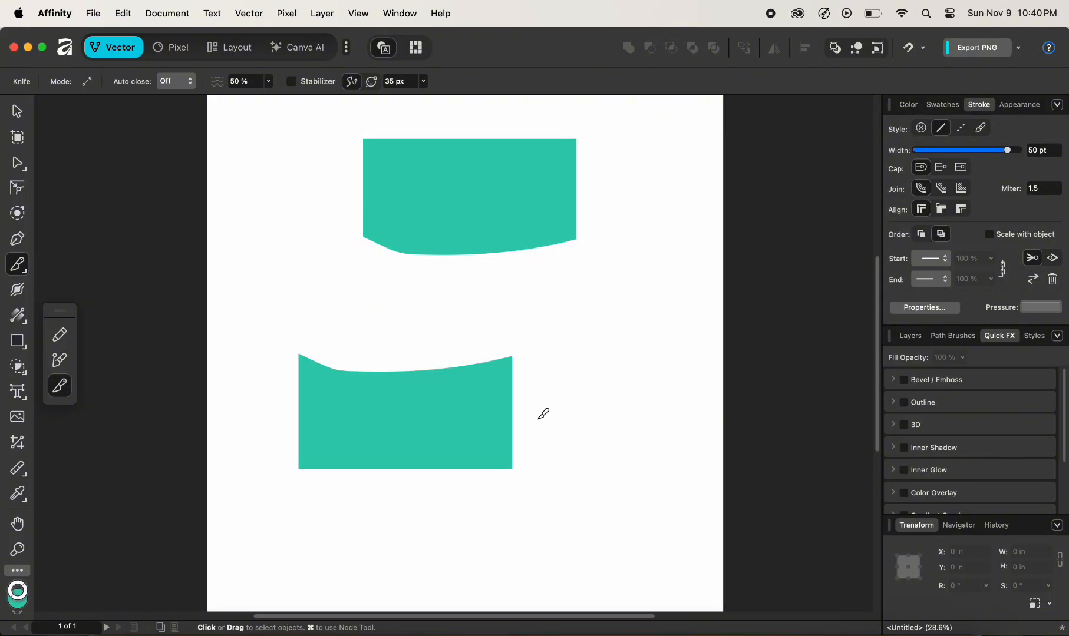
scroll(596, 407, "up", 2)
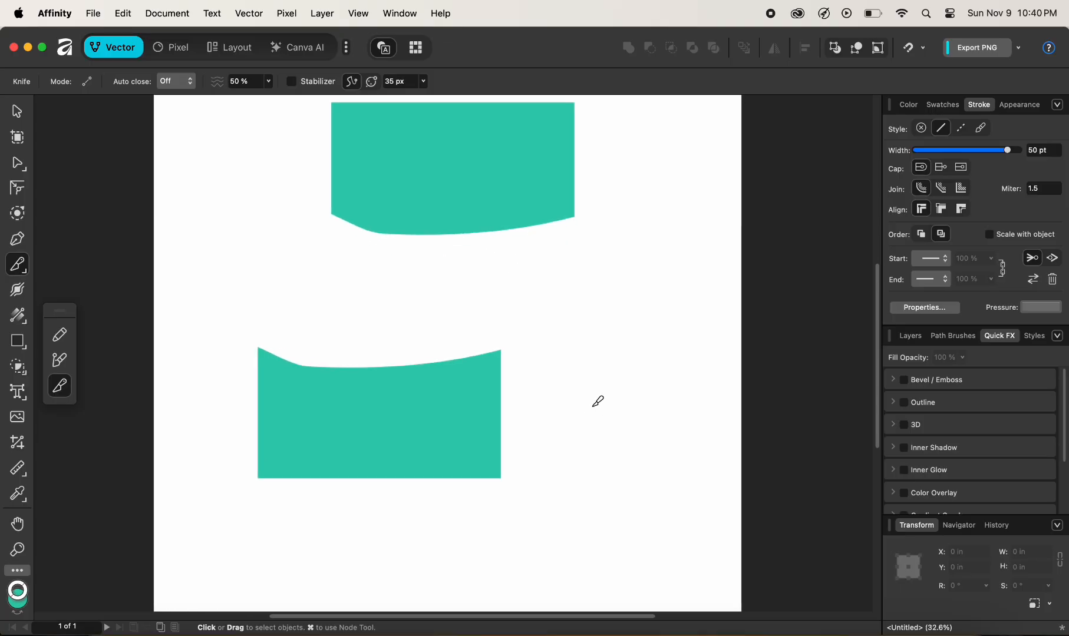
scroll(593, 407, "up", 1)
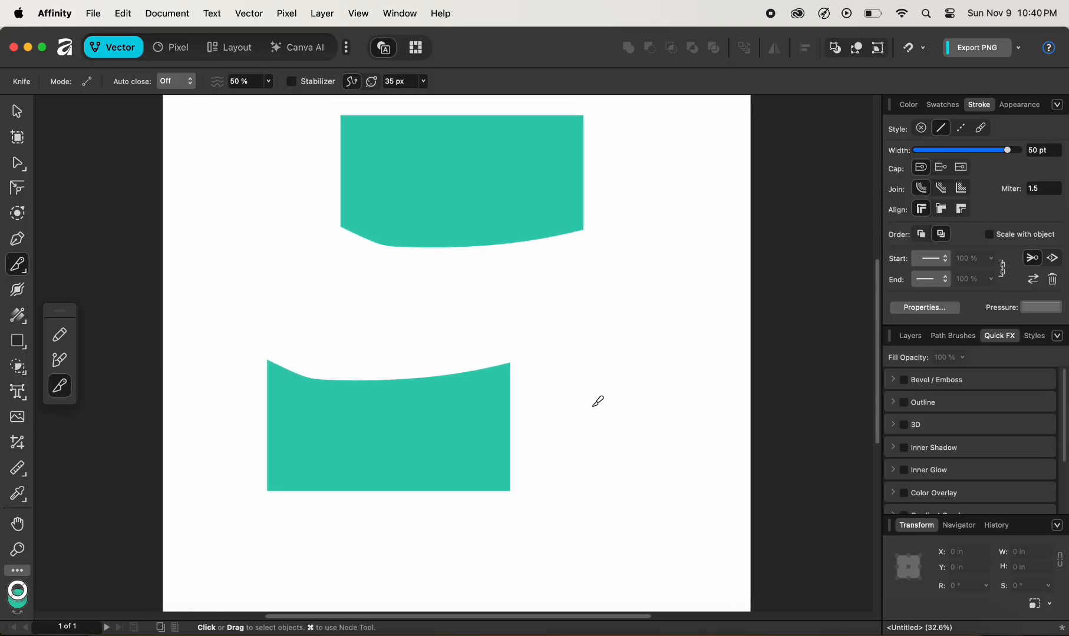
scroll(529, 434, "up", 1)
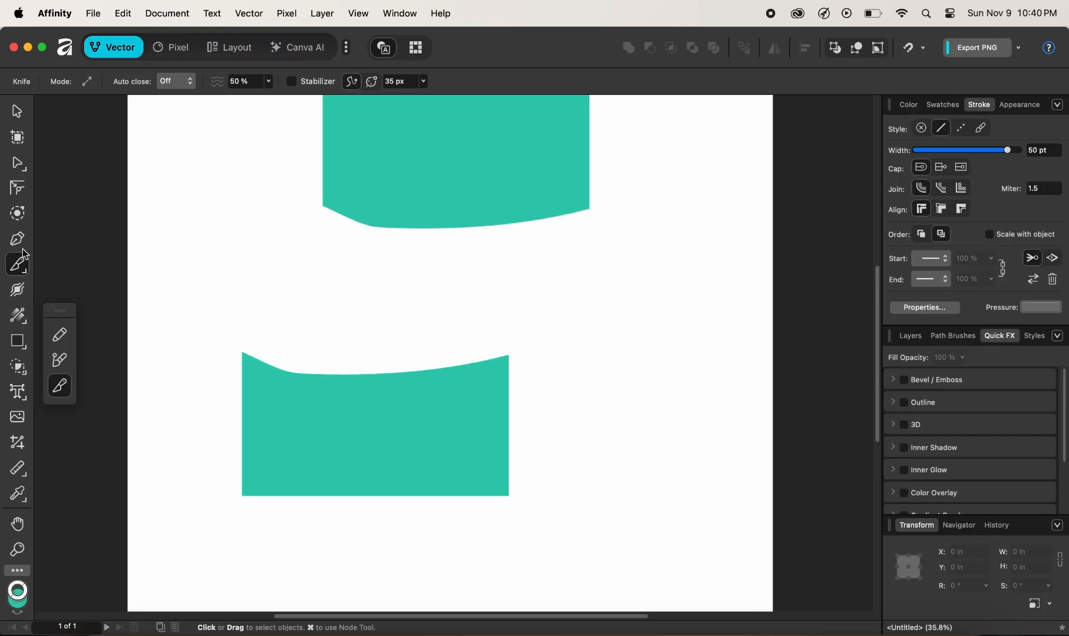
left_click_drag(19, 263, 49, 264)
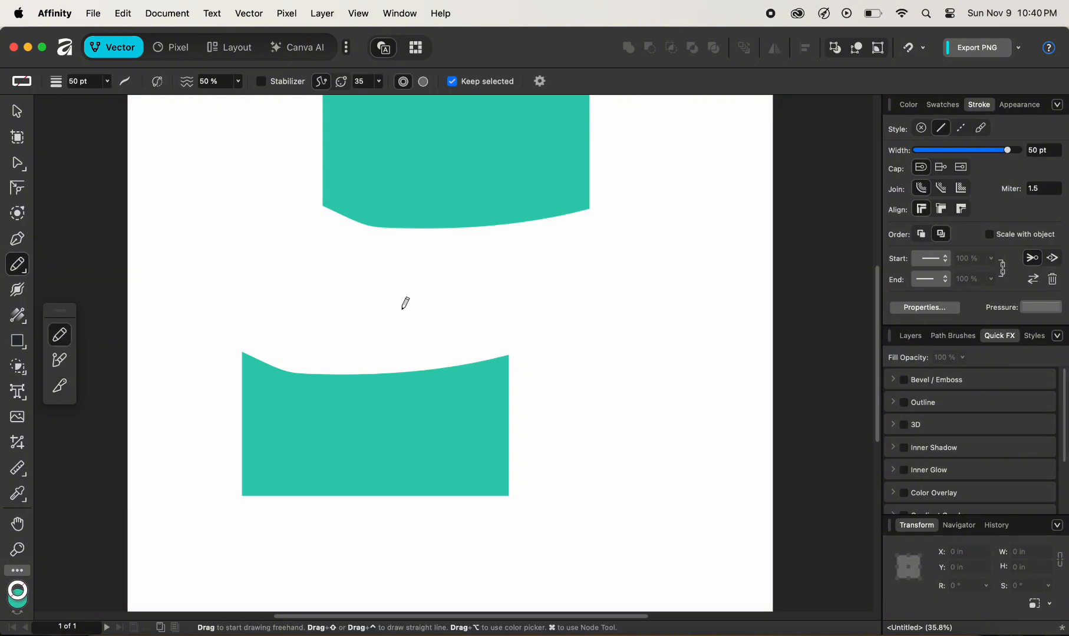
mouse_move(402, 308)
left_mouse_down()
mouse_move(437, 282)
mouse_move(493, 284)
mouse_move(587, 324)
mouse_move(674, 325)
mouse_move(713, 289)
left_mouse_up()
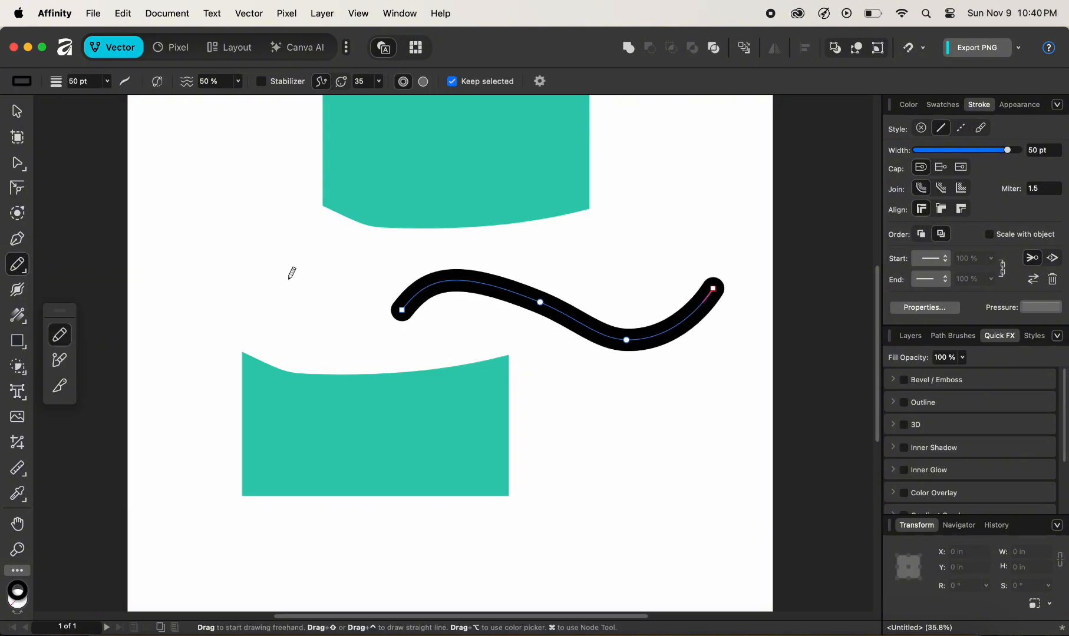
Cut the black wavy stroke at its first crest with the Knife Tool and deselect it
left_click_drag(19, 259, 65, 306)
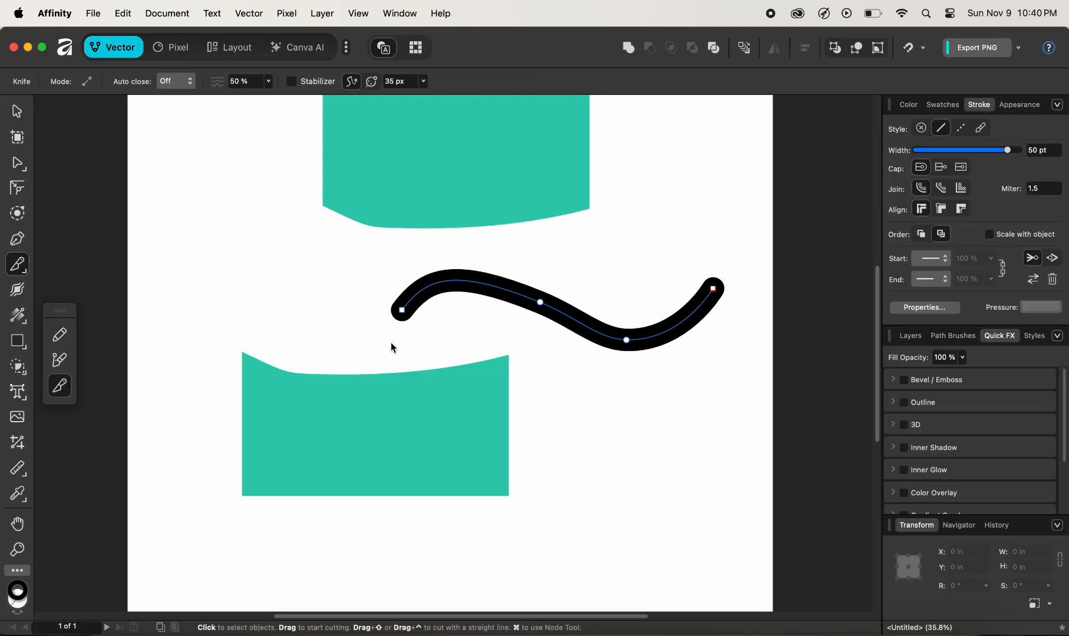
left_click(463, 282)
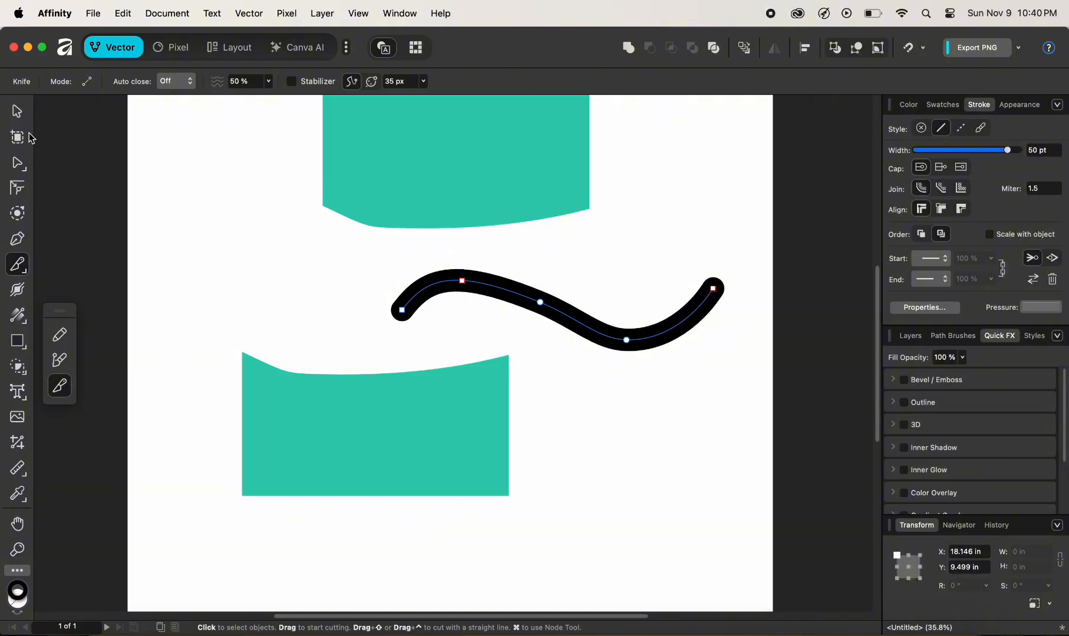
left_click(17, 111)
left_click(404, 263)
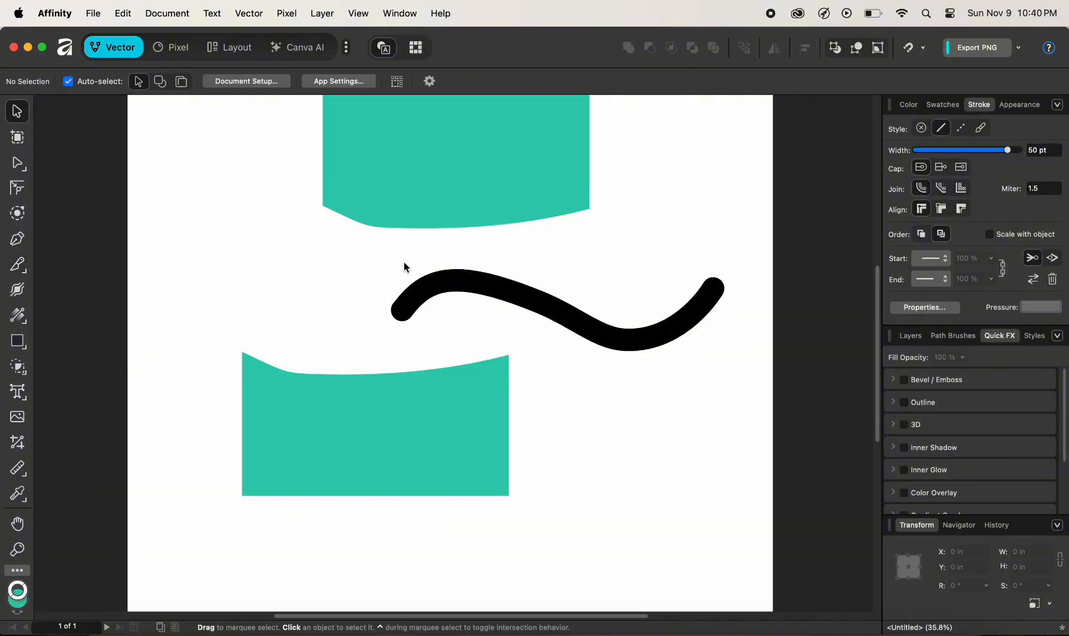
left_click(436, 292)
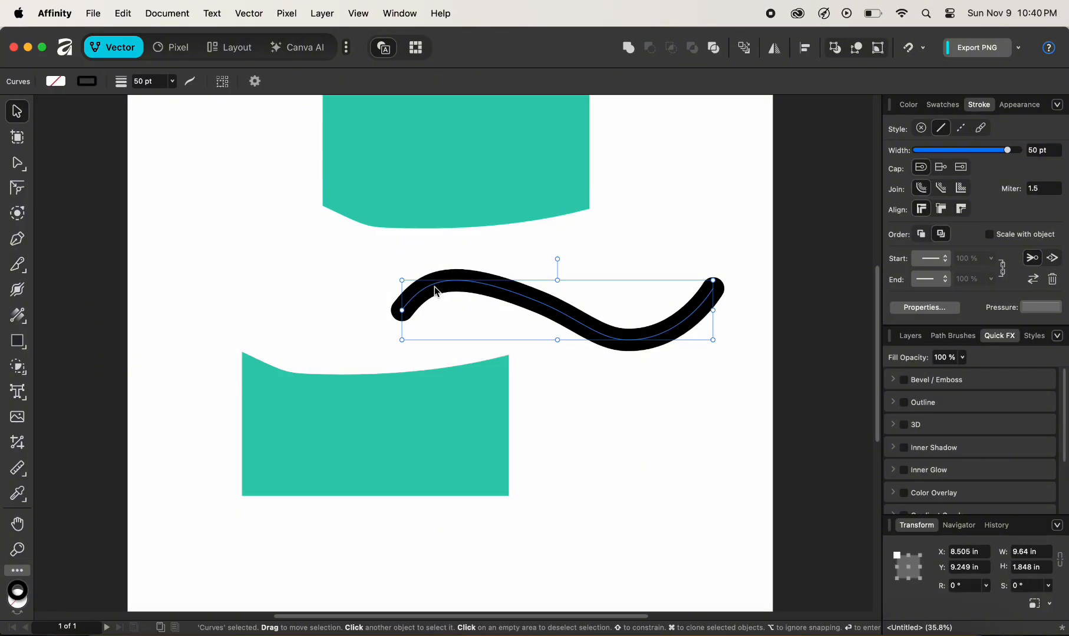
right_click(436, 293)
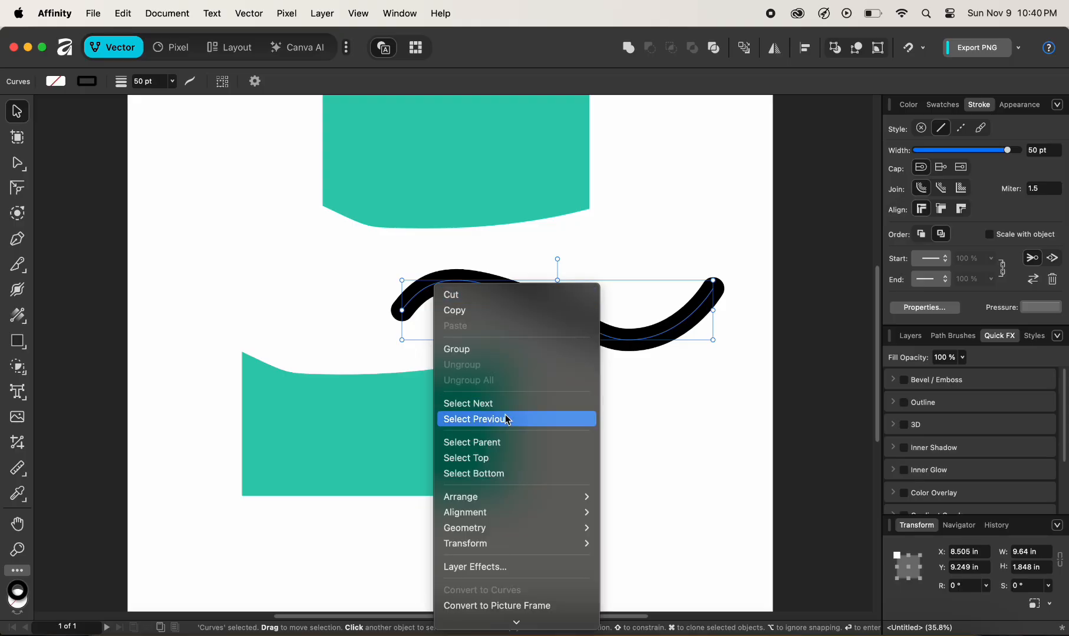
scroll(515, 521, "down", 2)
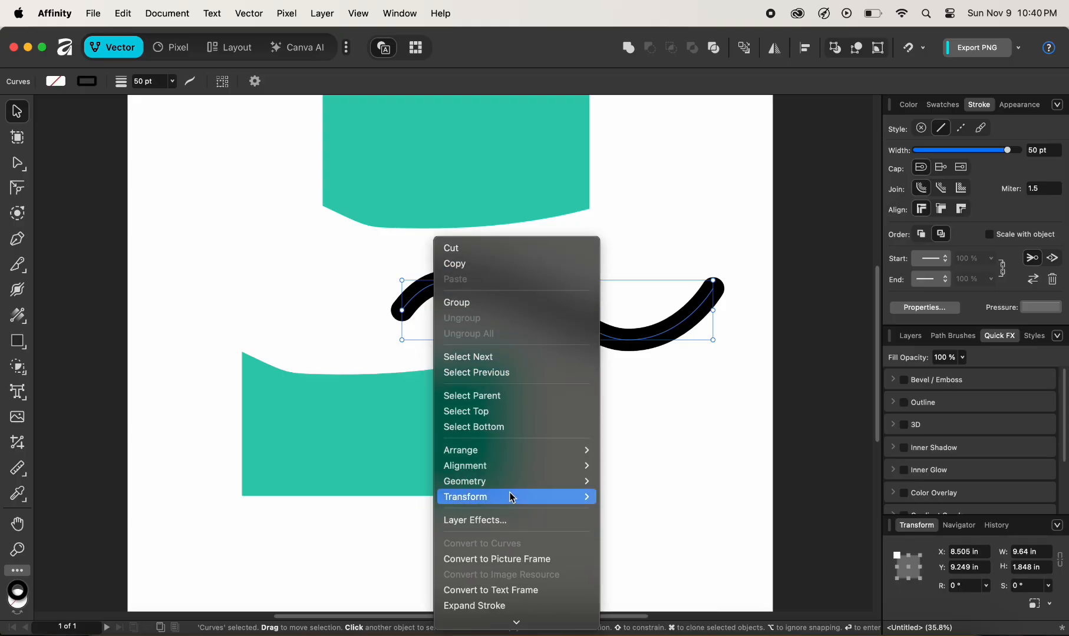
left_click(680, 200)
left_click(522, 219)
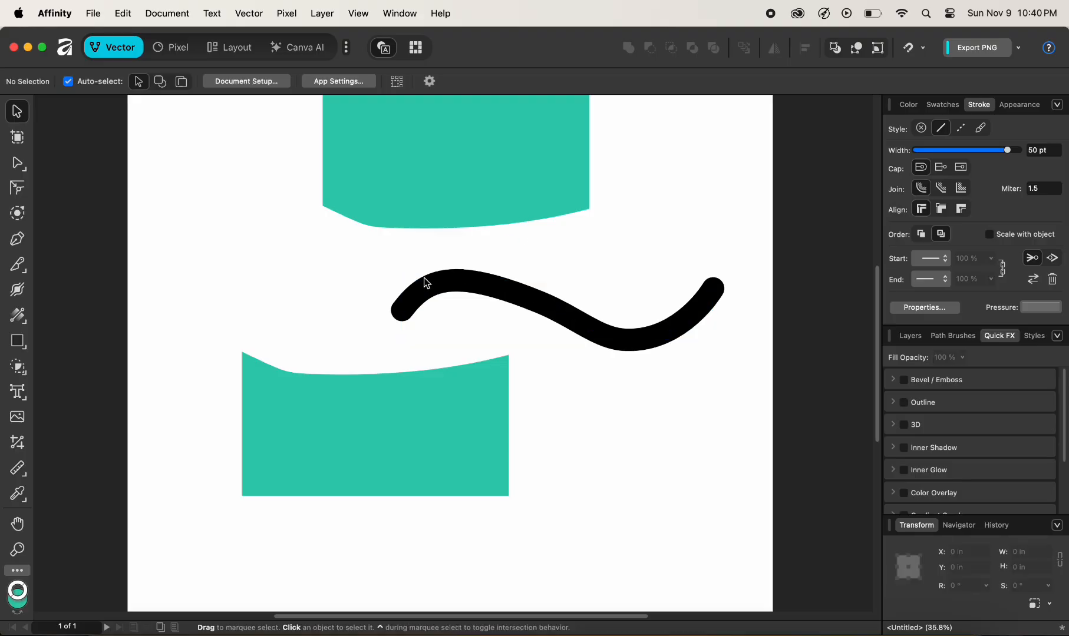
Separate the short cut section from the wavy stroke by moving its two end nodes away, the outer one to about X 6.86 in, Y 10.31 in
left_click(441, 288)
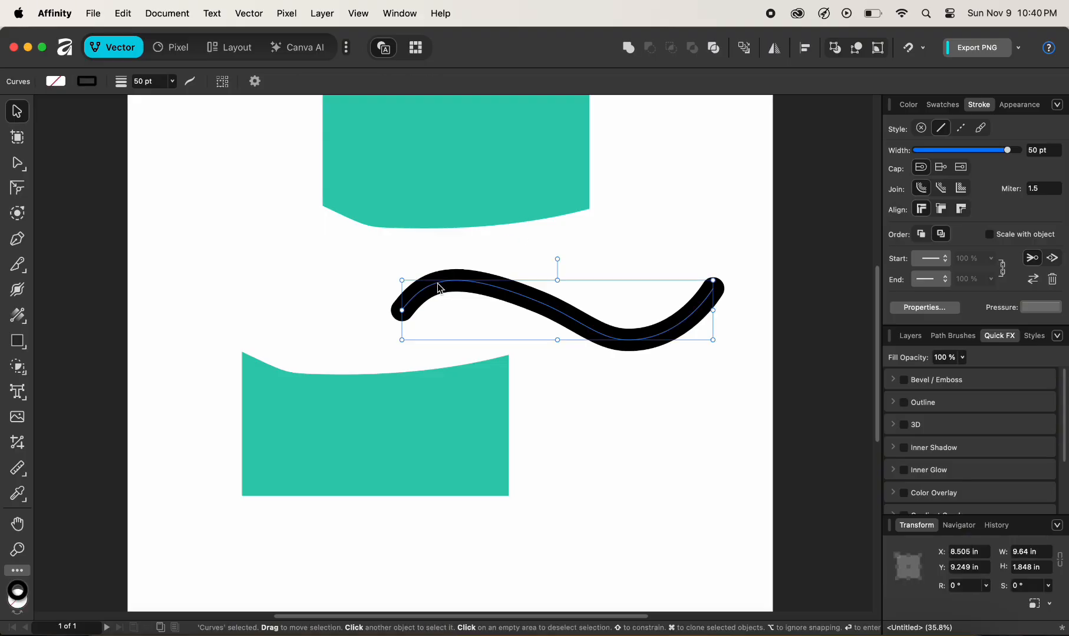
key("a")
left_click_drag(431, 286, 382, 277)
left_click(462, 281)
left_click_drag(461, 281, 404, 241)
left_click_drag(401, 311, 349, 317)
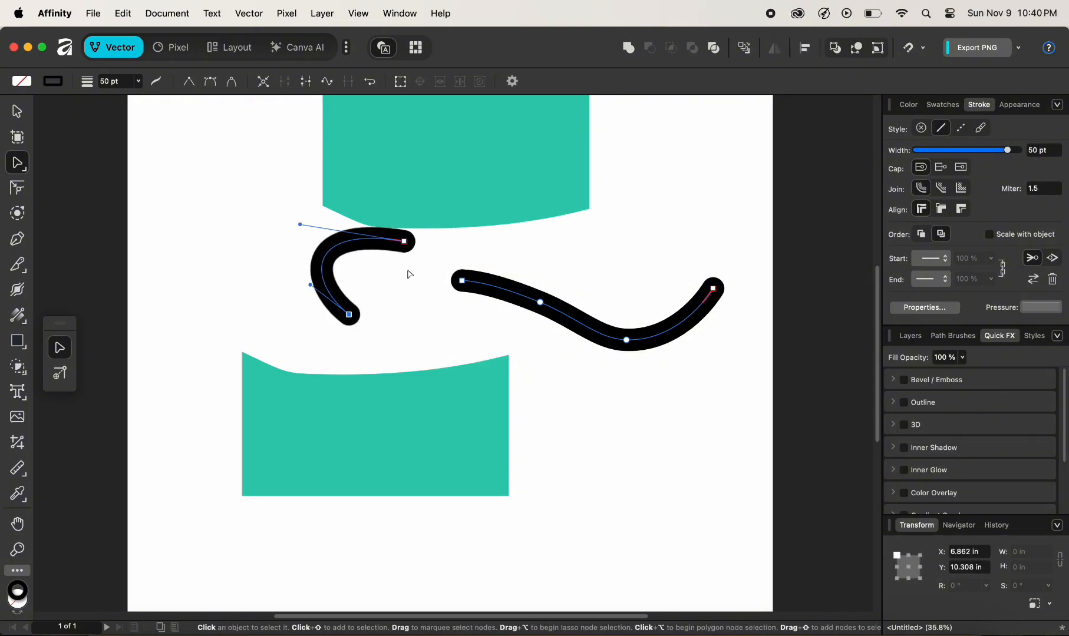
left_click(200, 200)
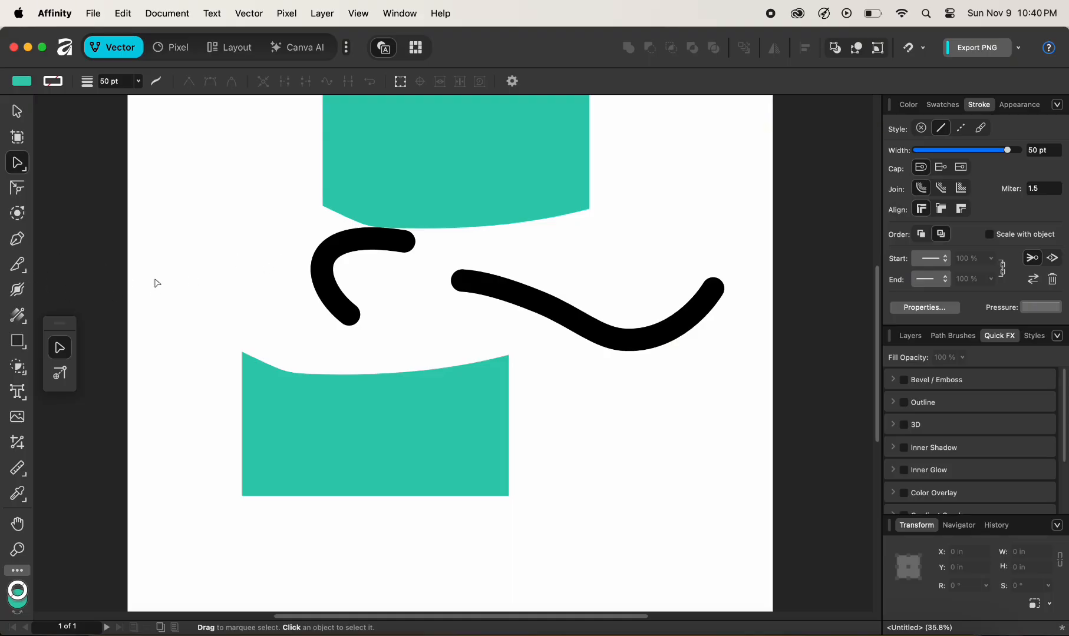
Vary the black strokes' thickness with the Stroke Width Tool, widening them to about 114 pt mid-curve and narrowing them near one end
left_click(18, 293)
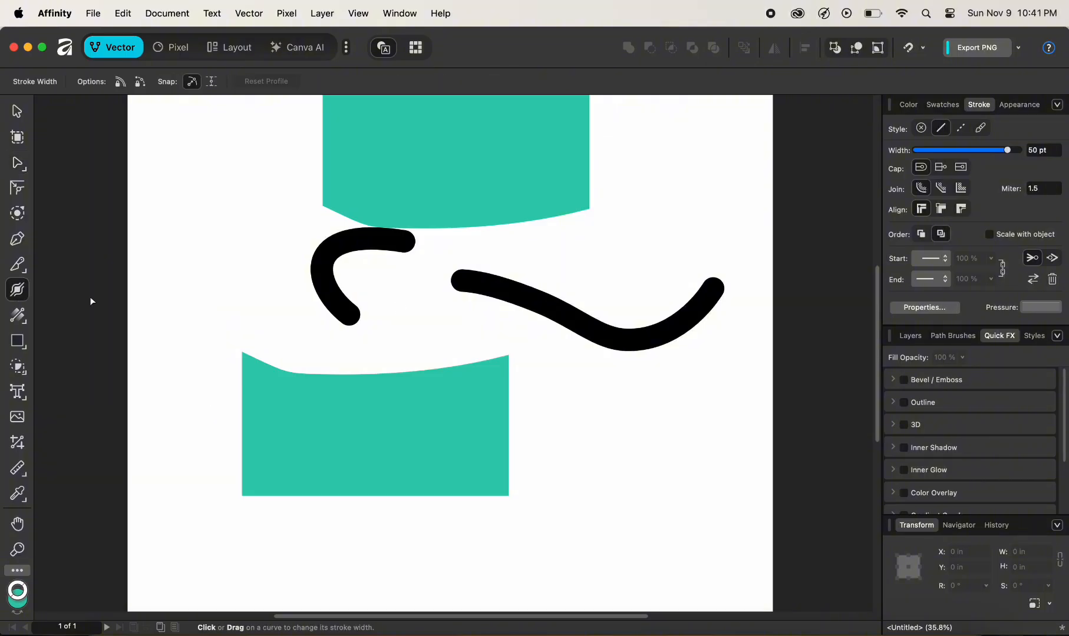
left_click(571, 314)
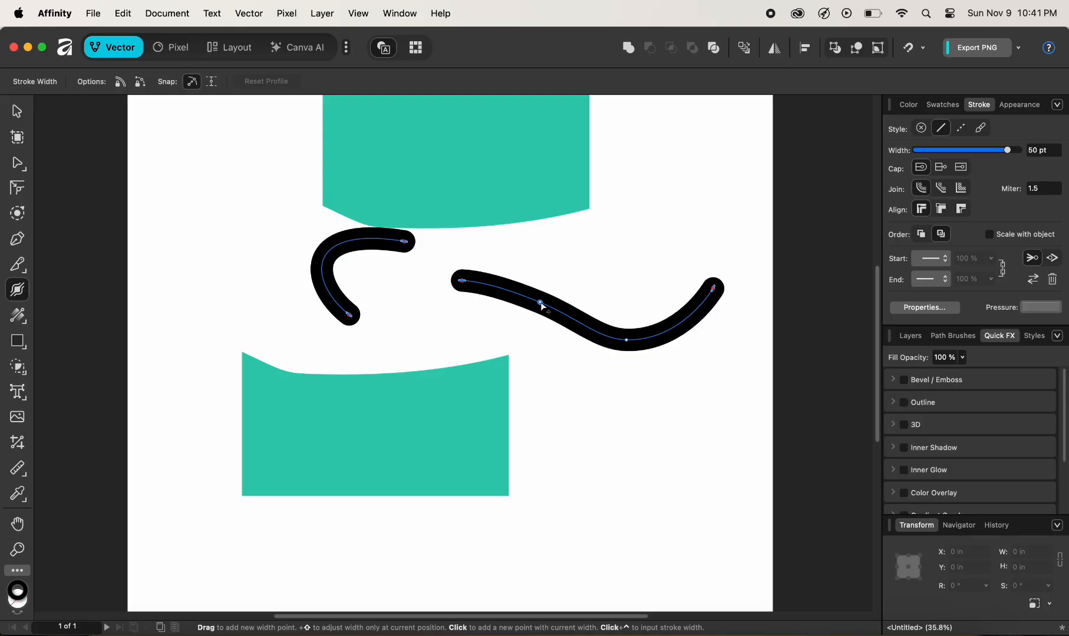
left_click_drag(540, 303, 535, 330)
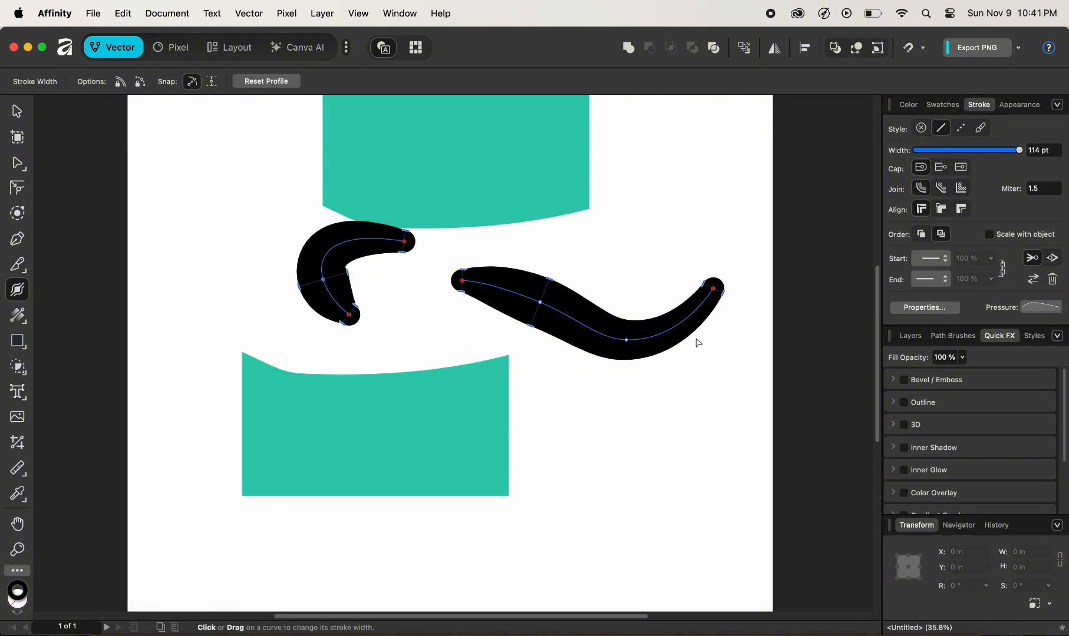
left_click_drag(679, 322, 683, 327)
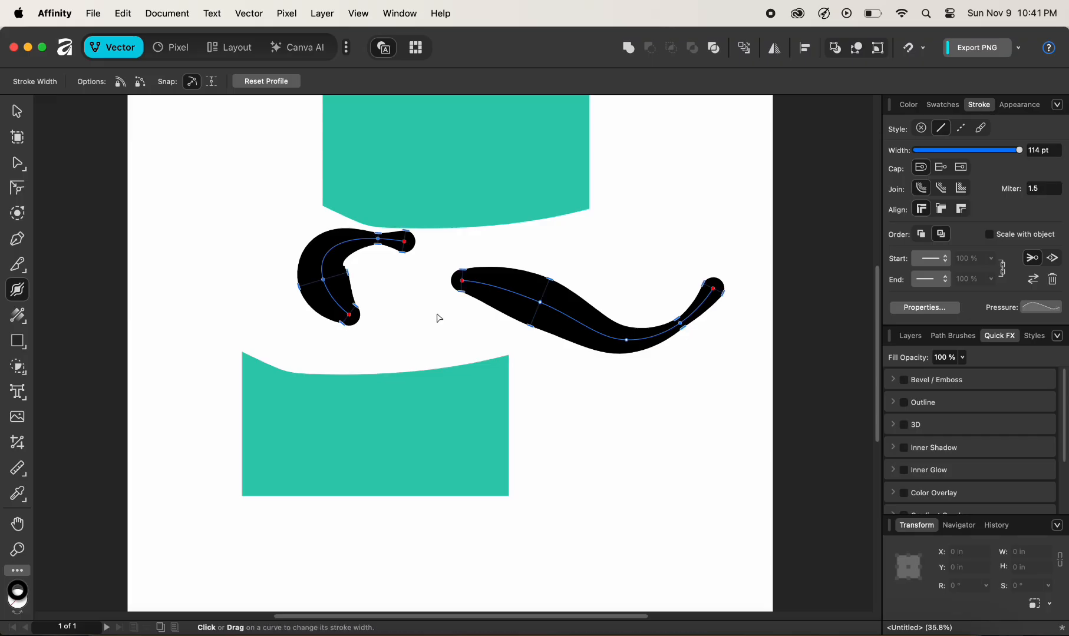
scroll(546, 310, "down", 5)
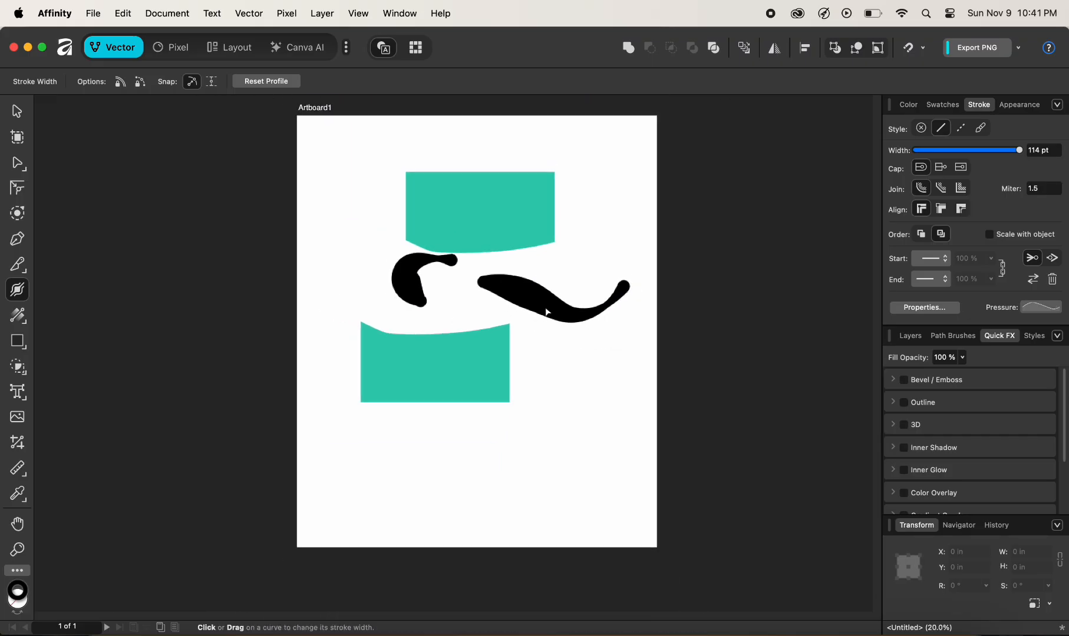
scroll(617, 296, "down", 2)
scroll(620, 282, "down", 2)
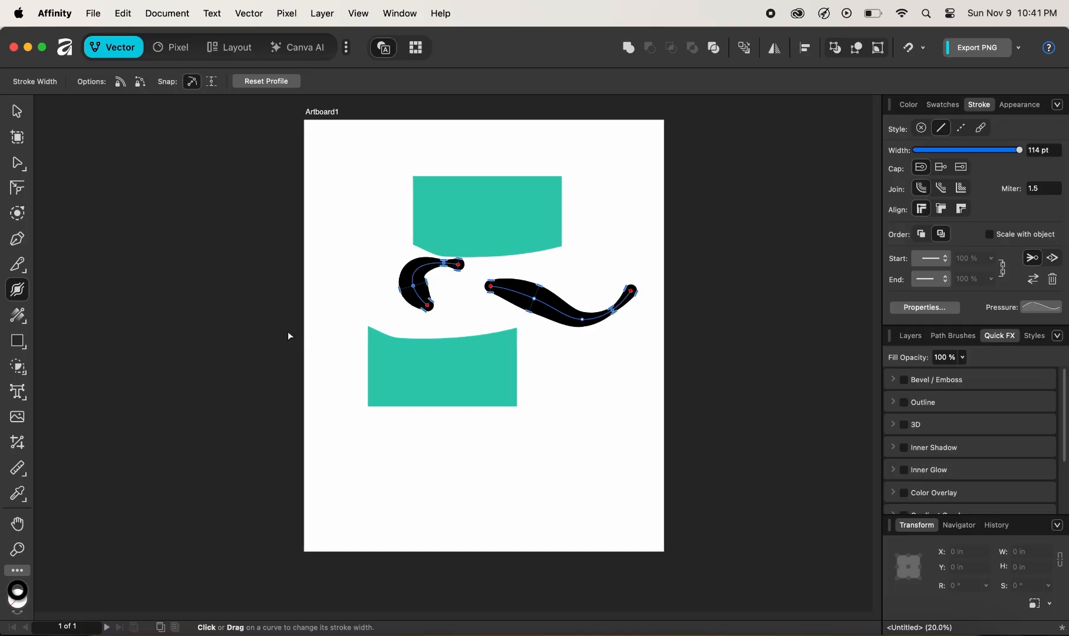
scroll(522, 341, "up", 2)
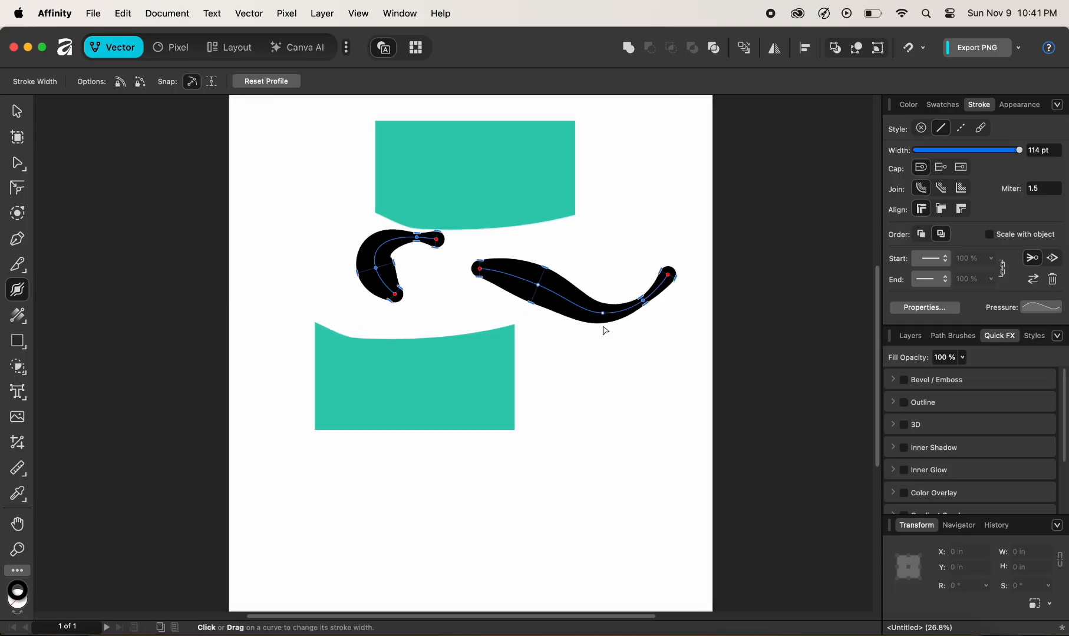
scroll(54, 315, "down", 3)
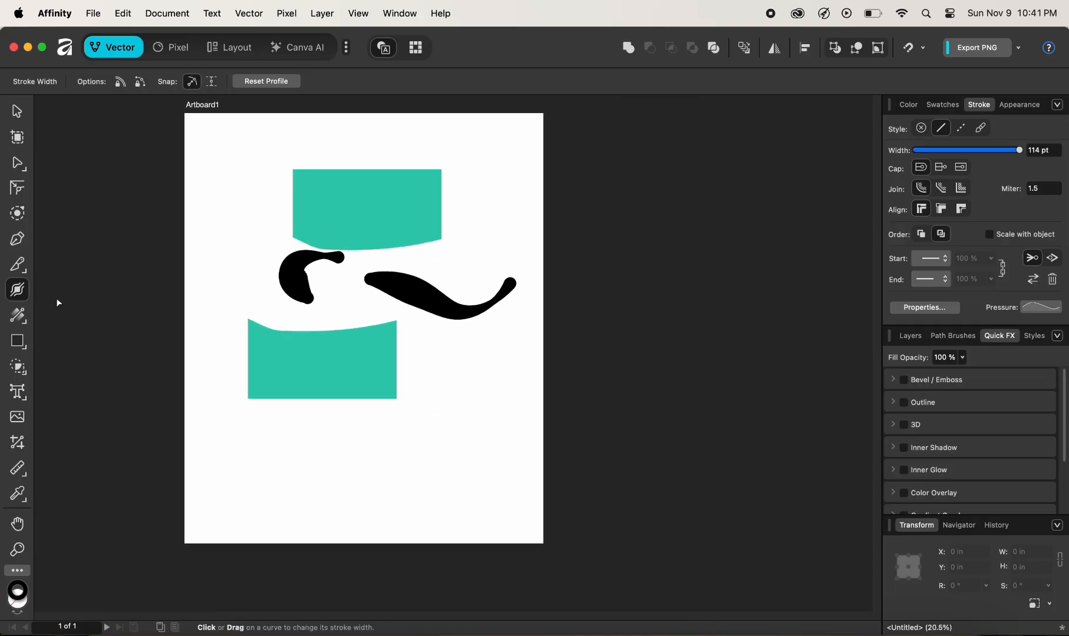
left_click(17, 111)
scroll(471, 248, "left", 2)
left_click(512, 233)
Apply a Linear gradient fill to the upper teal piece and angle it diagonally from the lower-left corner to the upper-right corner
scroll(284, 234, "up", 3)
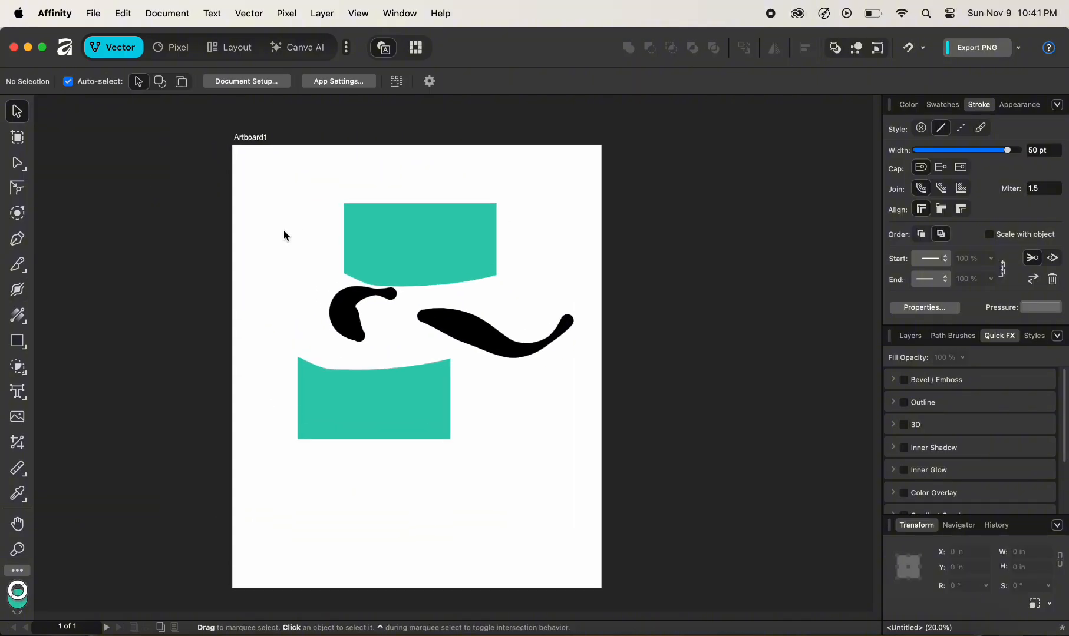
left_click(18, 317)
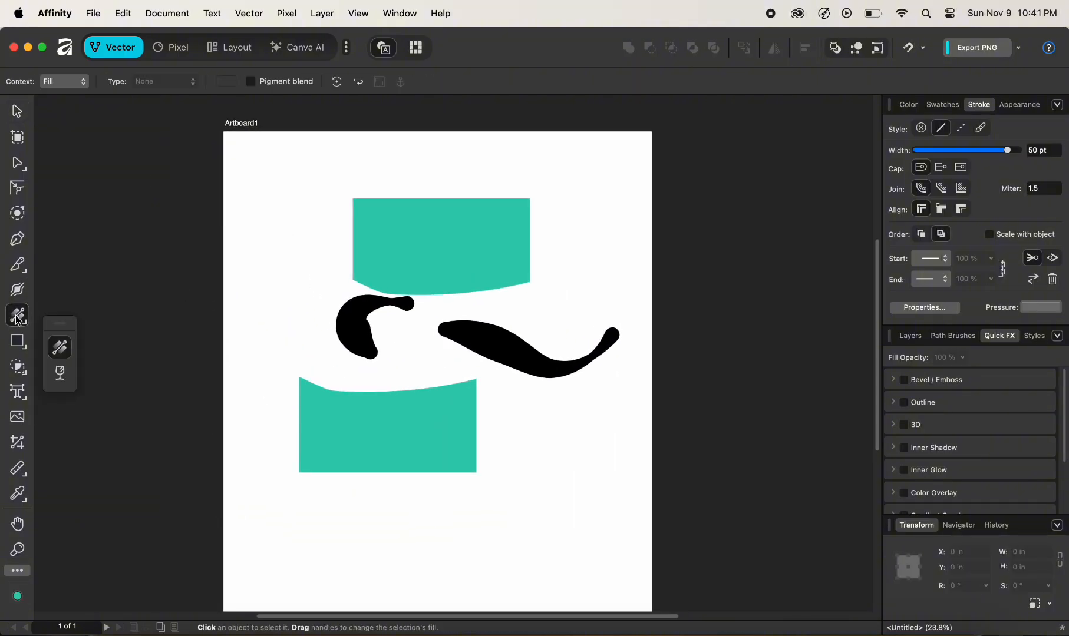
left_click(437, 240)
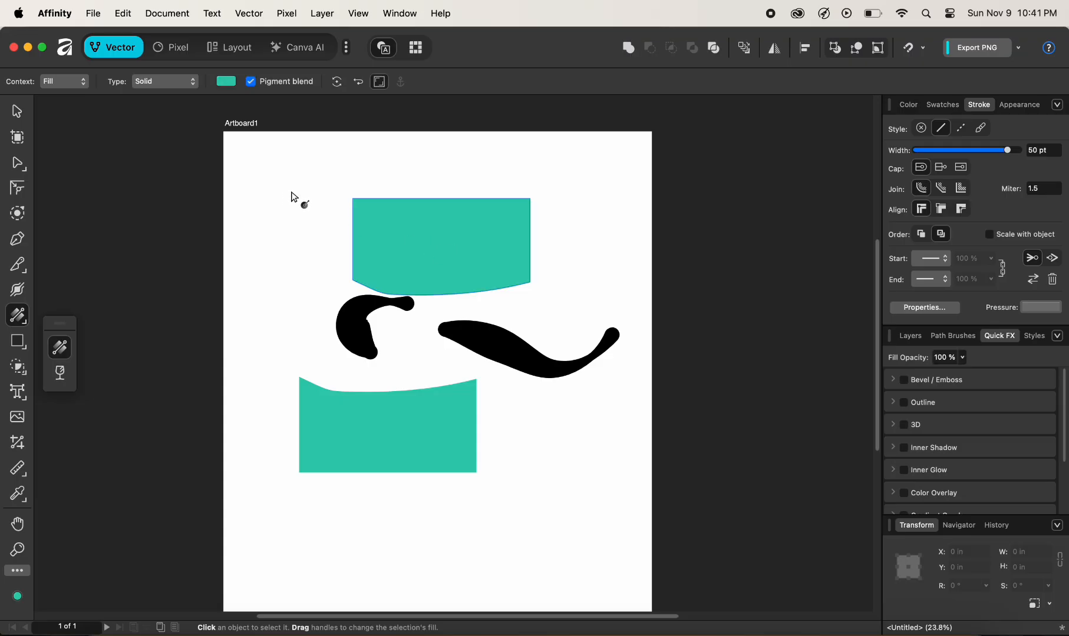
scroll(292, 202, "up", 3)
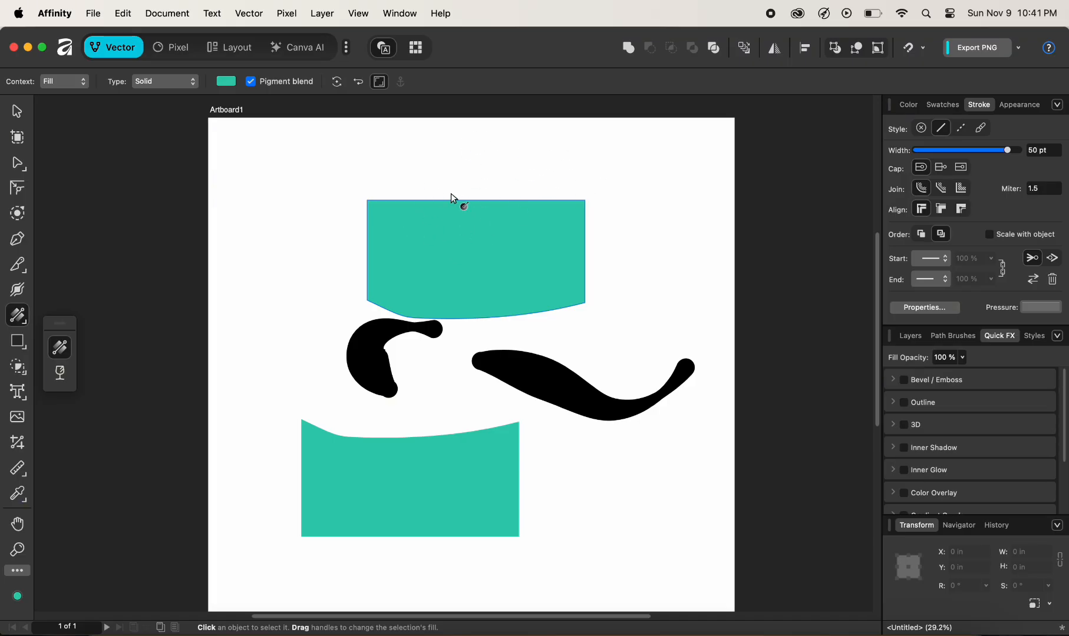
left_click(170, 87)
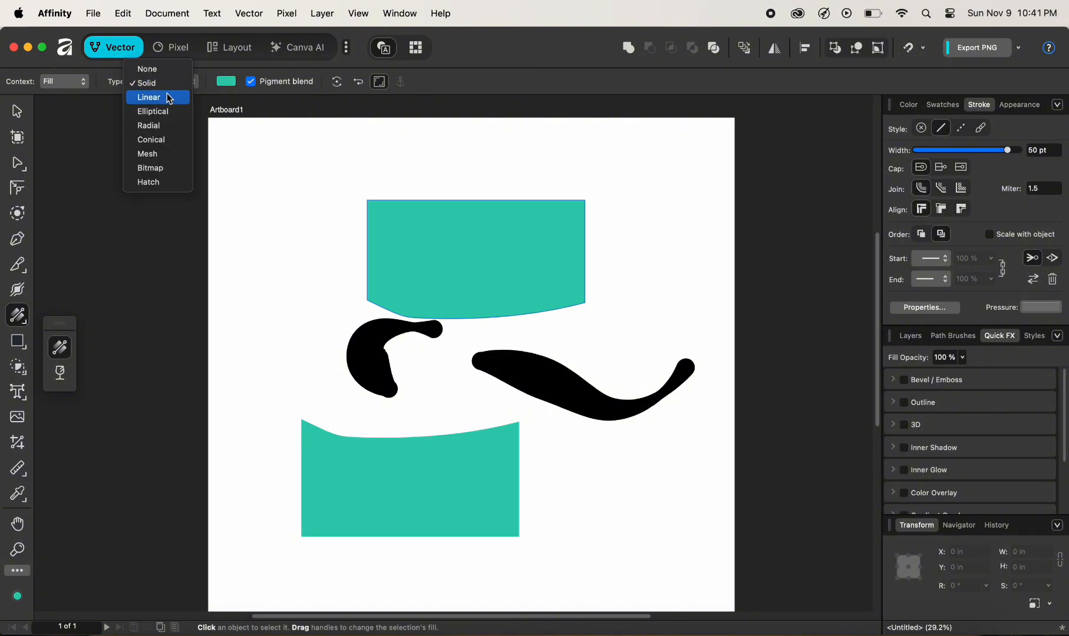
left_click(159, 97)
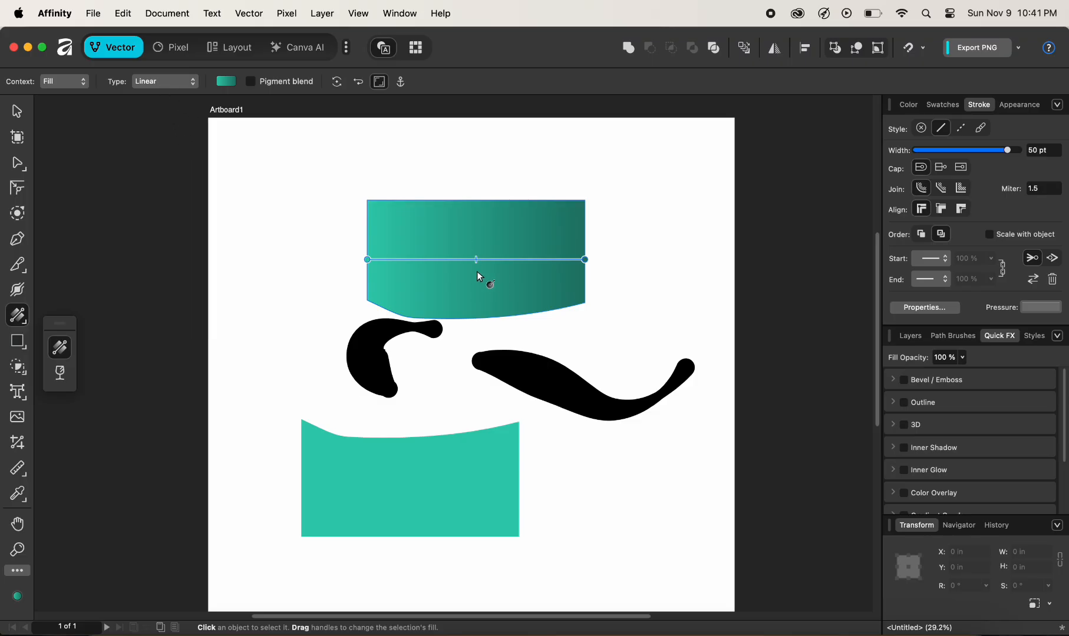
left_click_drag(585, 259, 581, 206)
left_click_drag(368, 259, 373, 294)
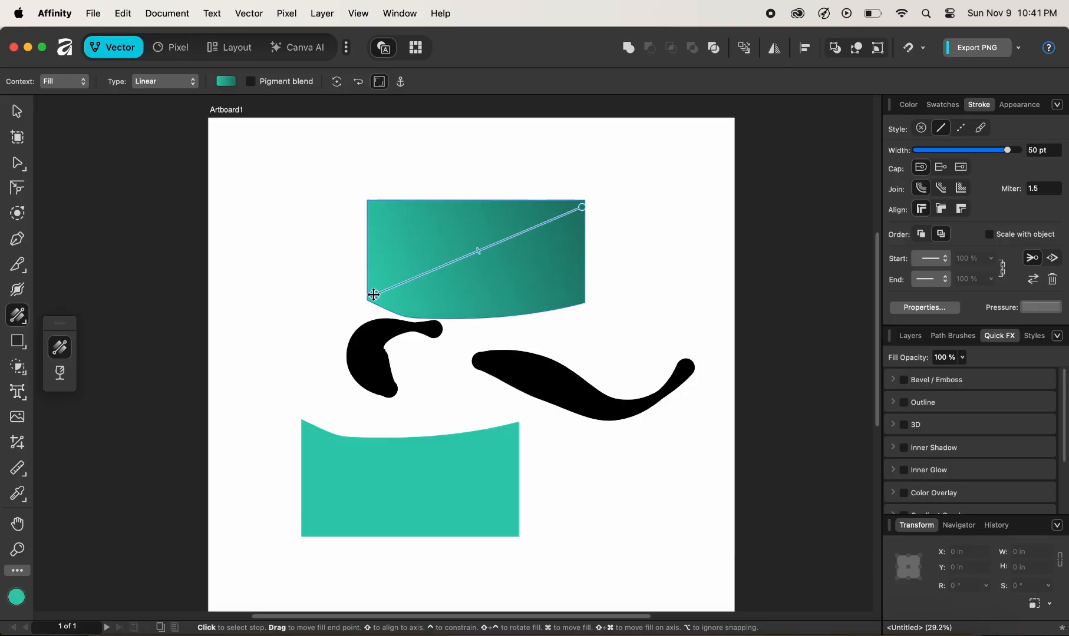
Recolour the gradient's lower-left stop with the orange split complementary colour and check the other available fill types
left_click(908, 106)
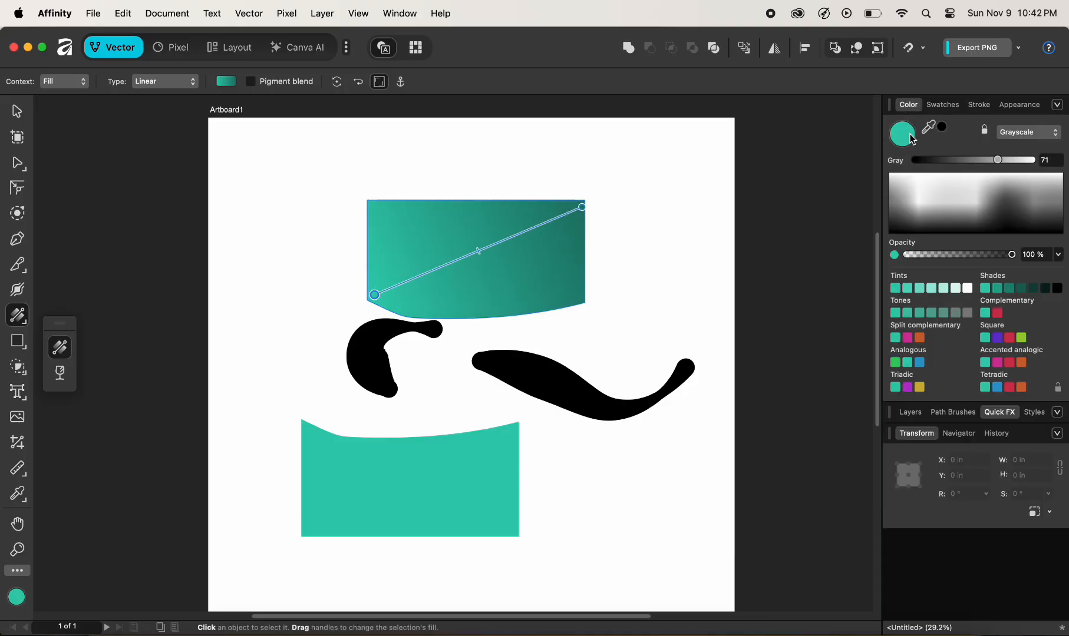
left_click(921, 339)
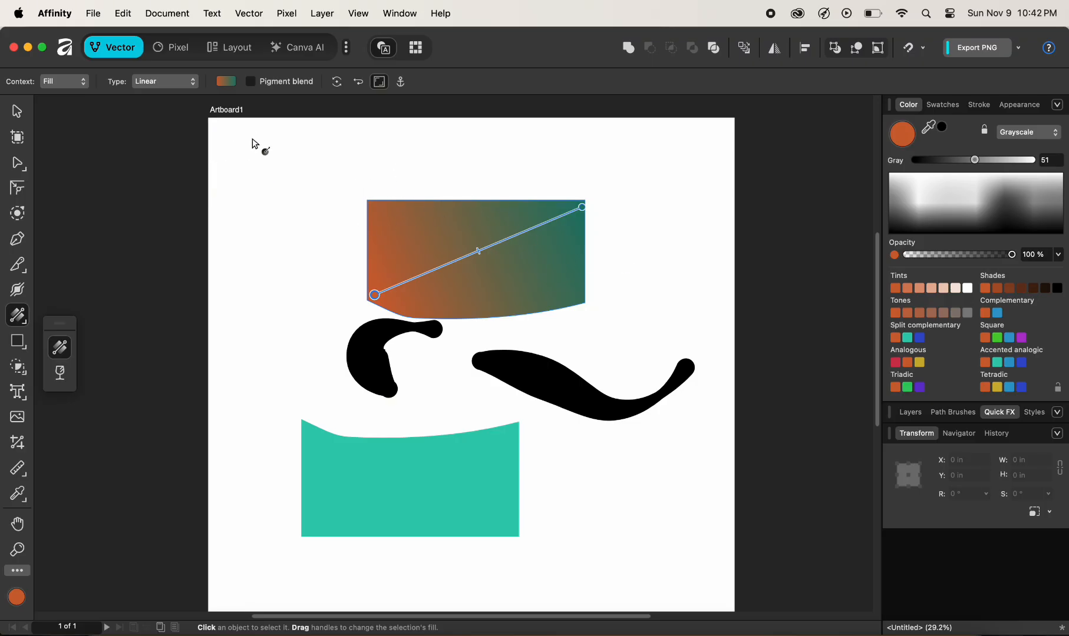
left_click(192, 84)
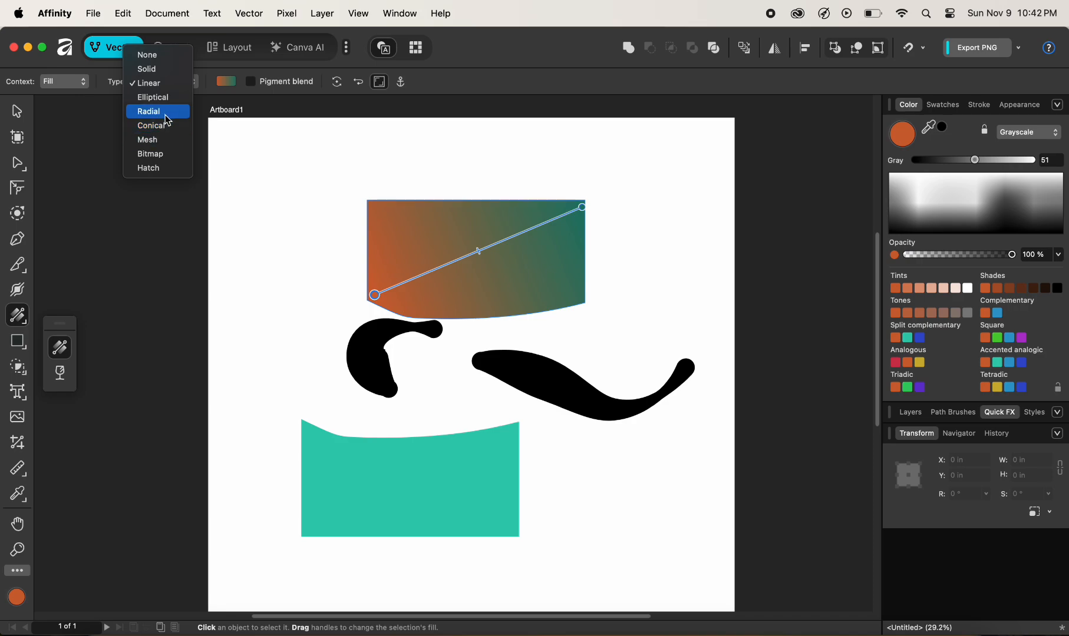
left_click(463, 81)
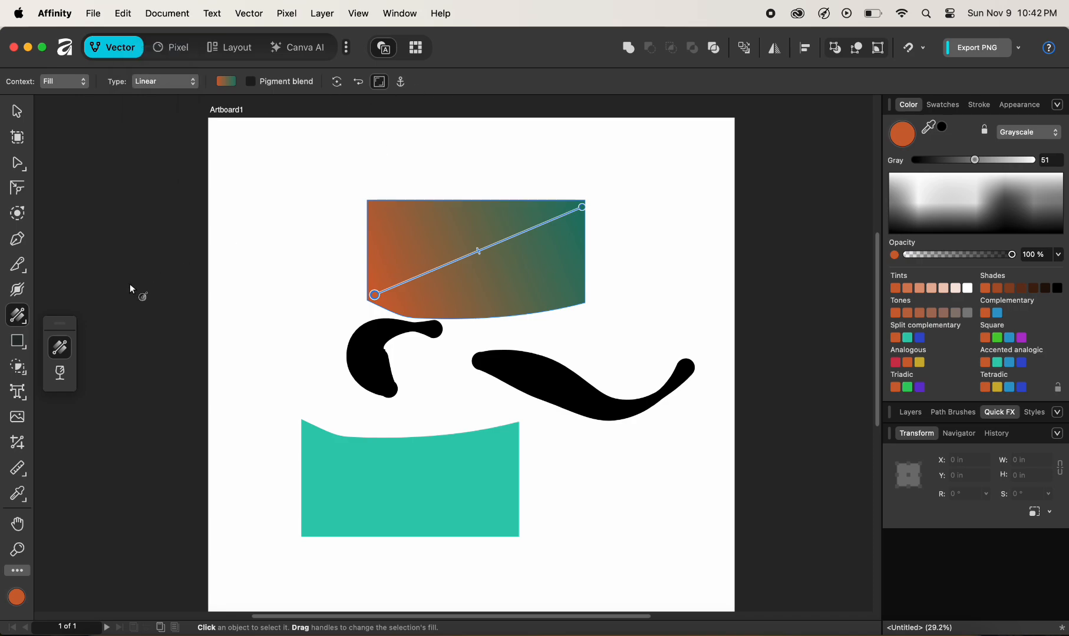
Apply a linear transparency to the gradient-filled piece, opaque at the upper-right corner and fading out toward the lower-left corner
left_click(62, 372)
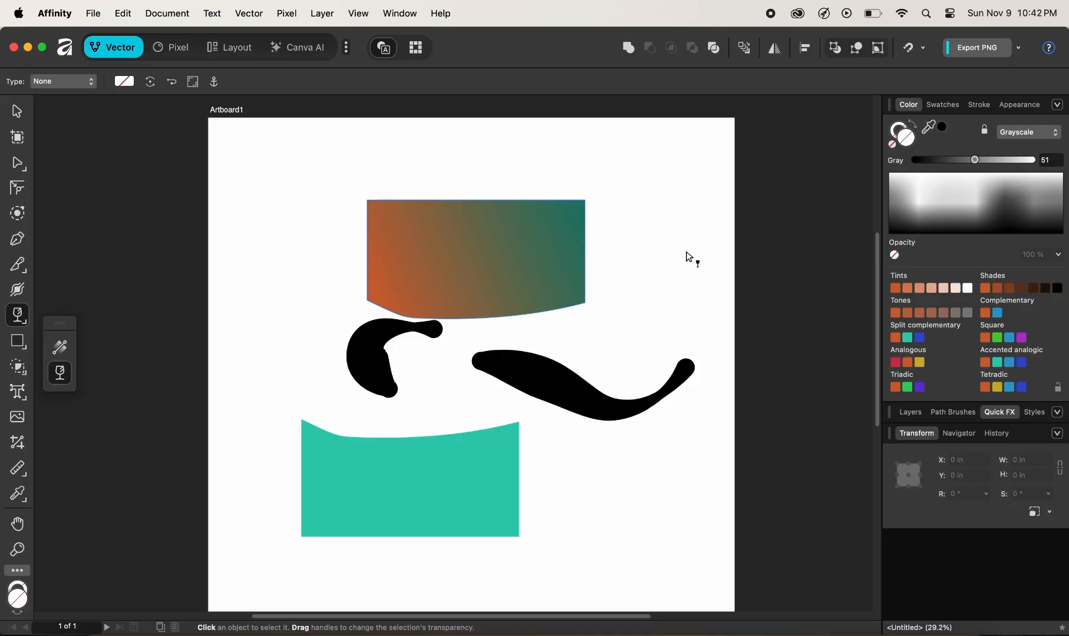
left_click_drag(449, 225, 287, 236)
left_click_drag(541, 232, 382, 297)
left_click_drag(540, 232, 576, 206)
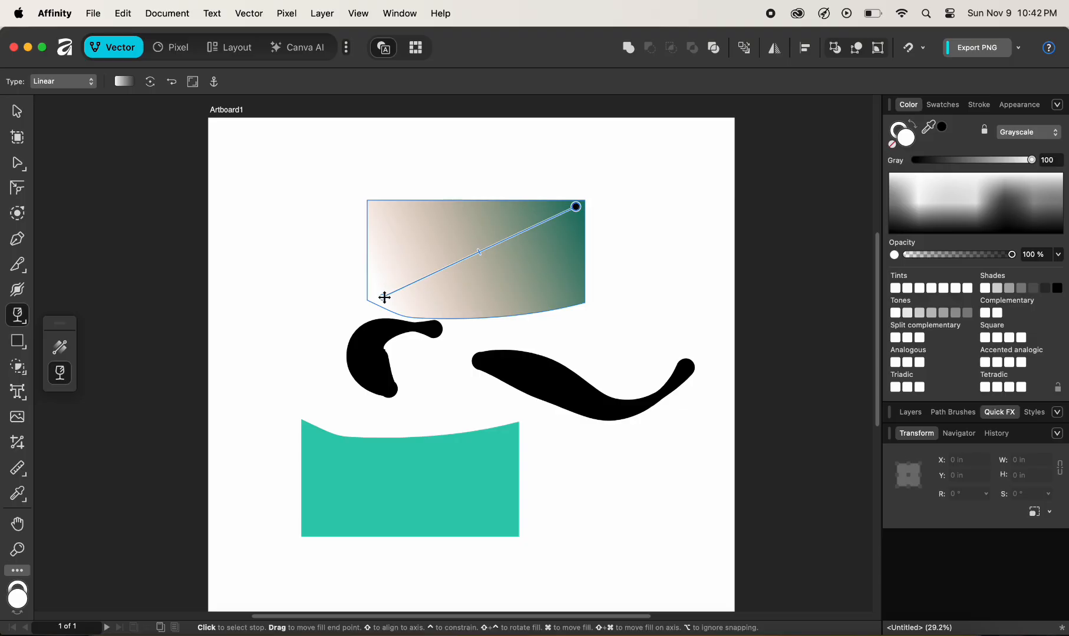
left_click_drag(384, 296, 362, 295)
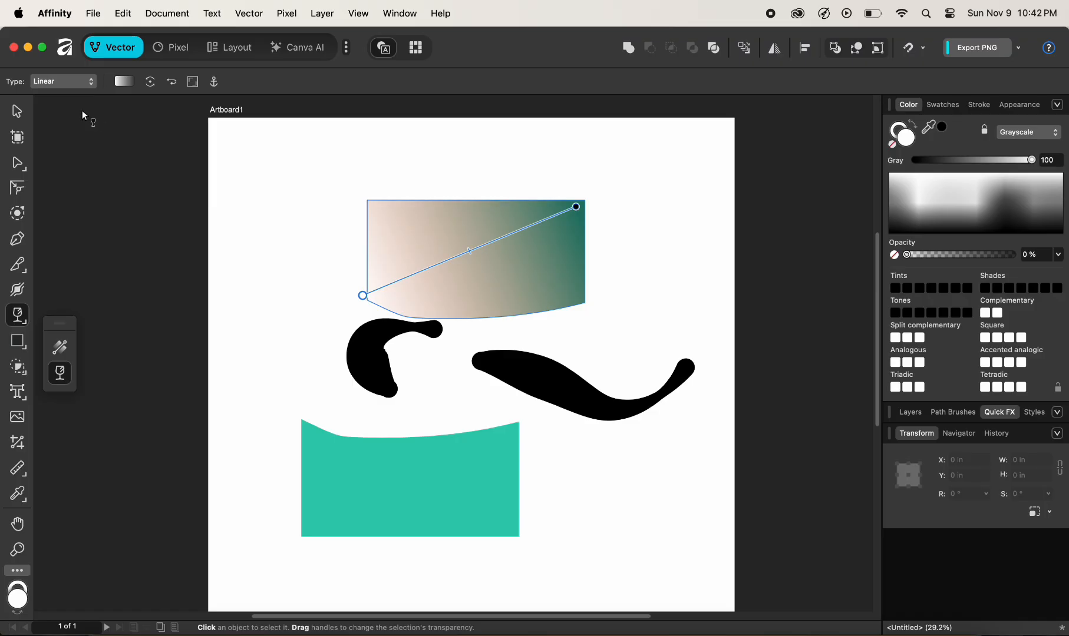
Try the Hatch transparency type on the gradient piece and reposition its long handle just below the piece's lower edge
left_click(71, 84)
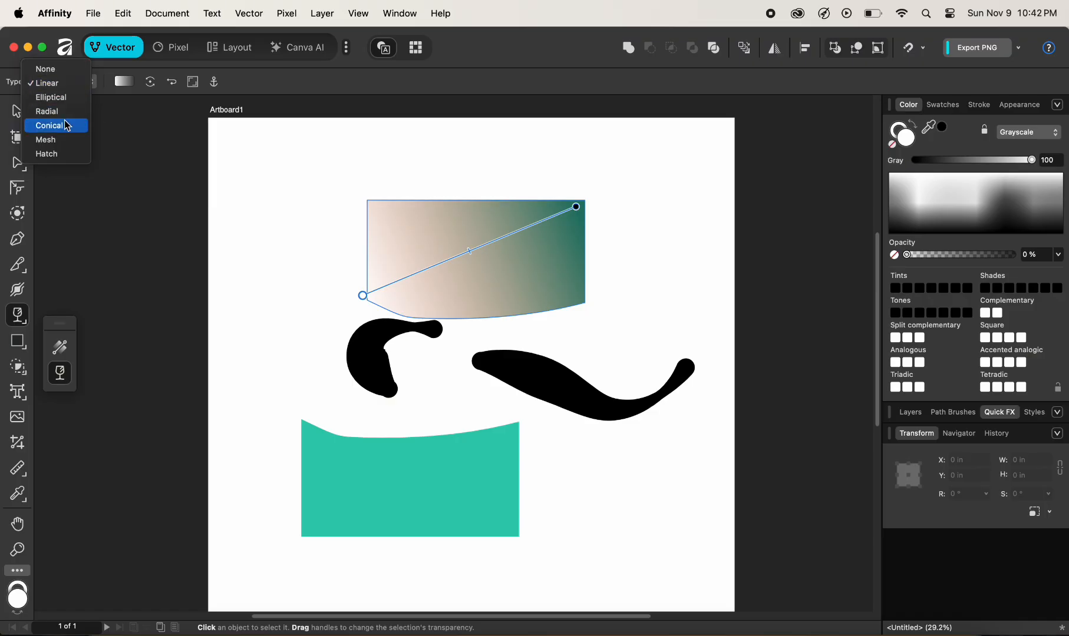
left_click(57, 154)
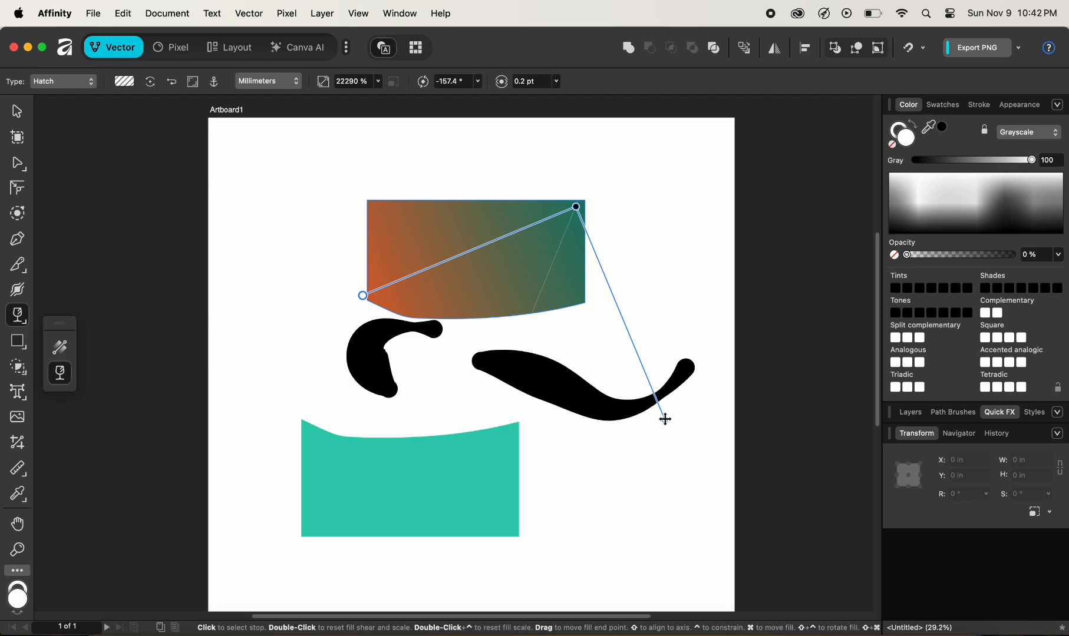
left_click_drag(665, 420, 539, 323)
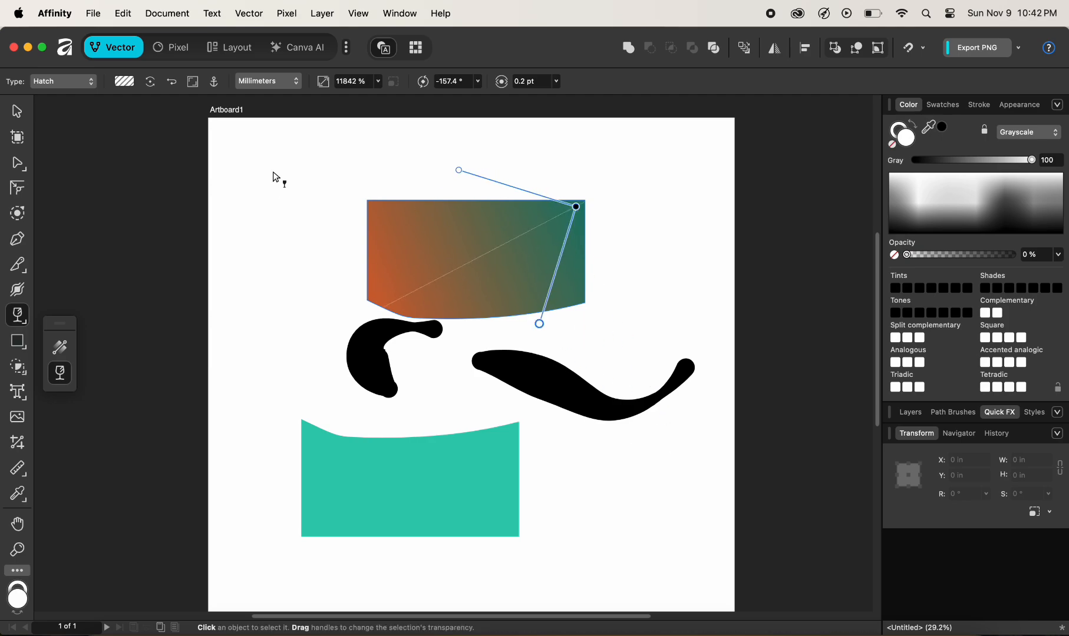
Return the transparency to Linear and redraw it from the piece's upper middle past its lower-left edge, then review the other types
left_click(84, 84)
scroll(83, 84, "up", 3)
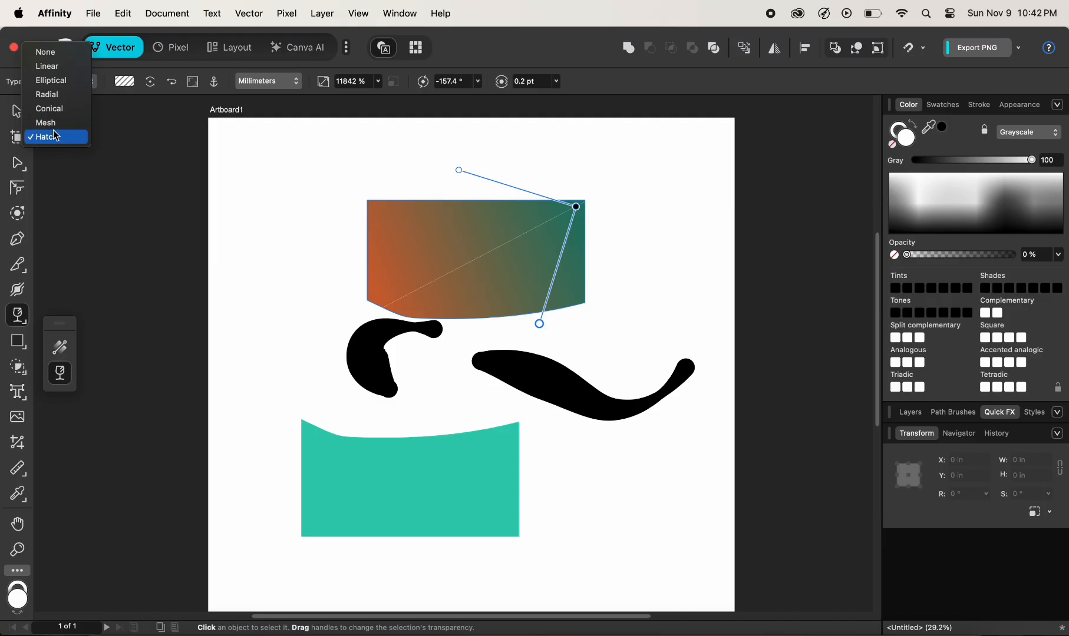
left_click(64, 69)
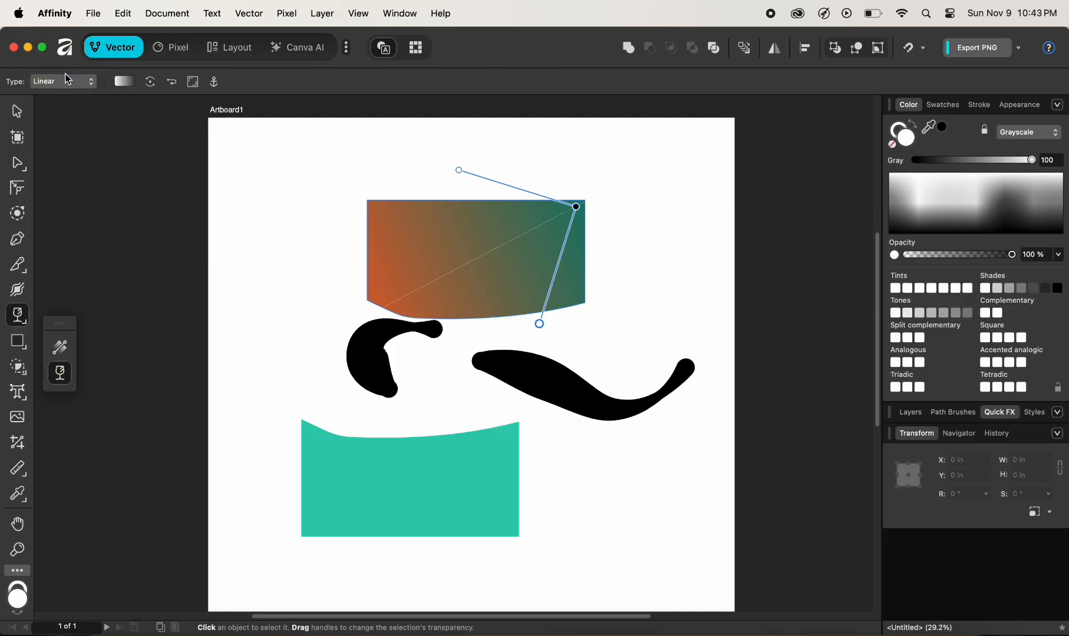
left_click_drag(459, 171, 377, 257)
left_click_drag(573, 202, 601, 223)
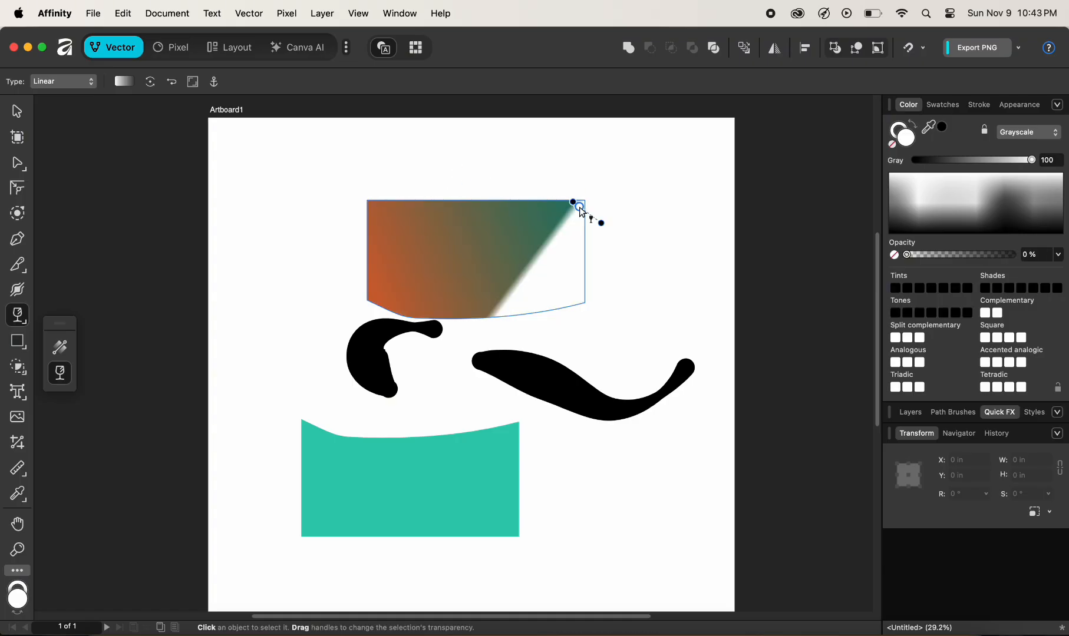
left_click_drag(470, 215, 350, 288)
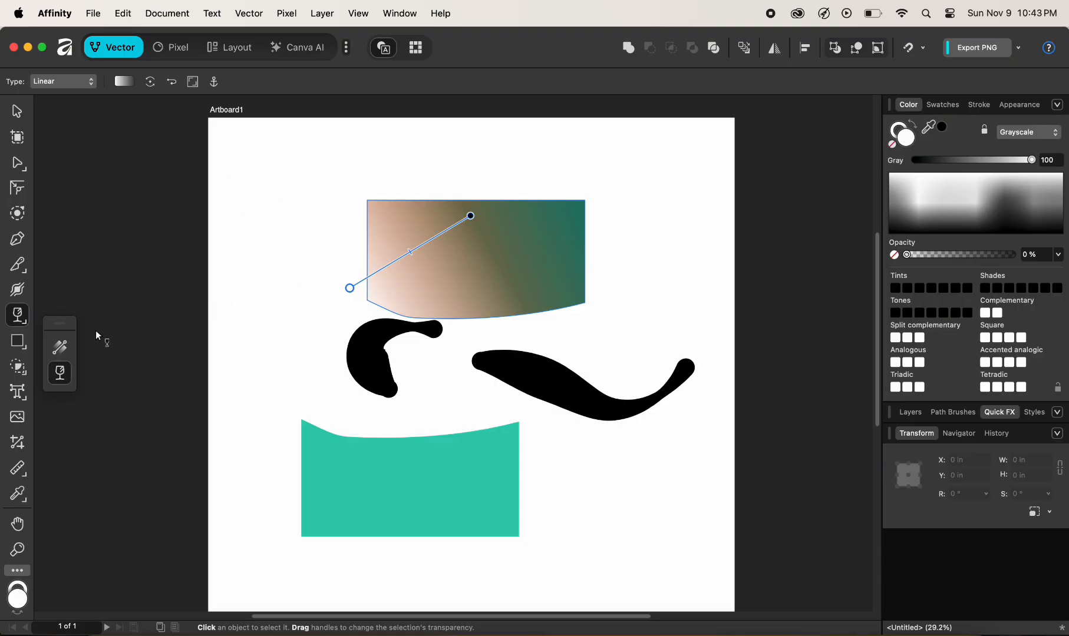
left_click(73, 80)
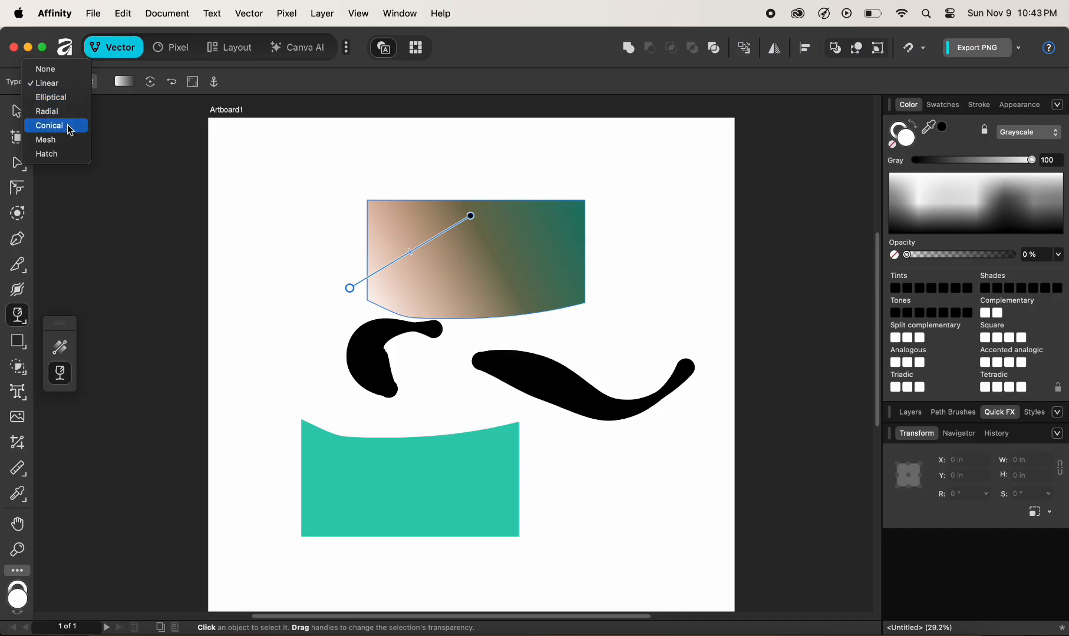
left_click(358, 178)
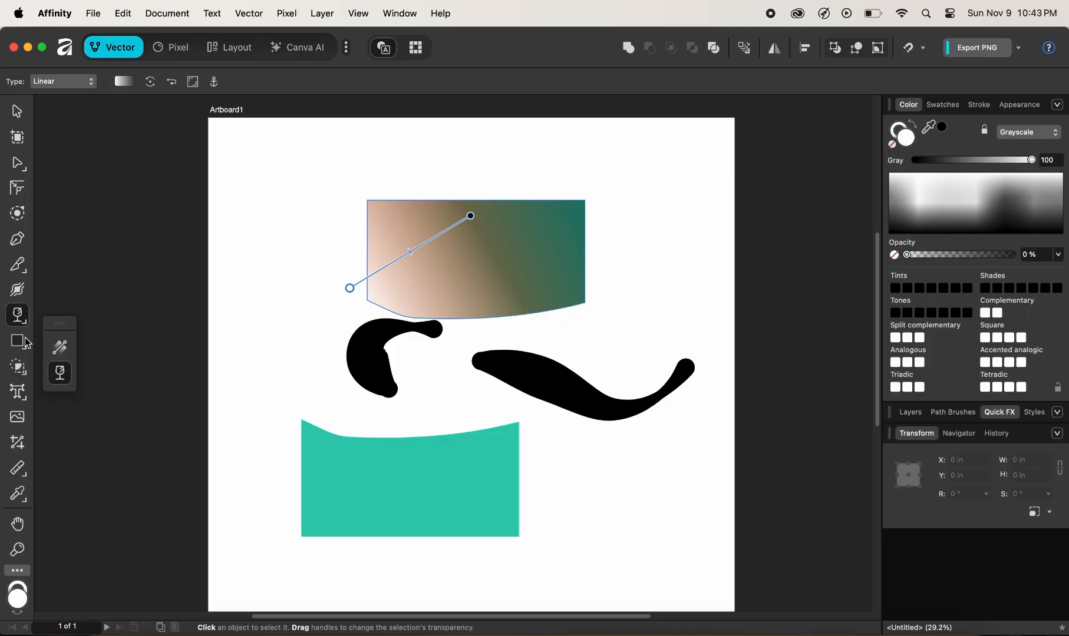
Select all the shapes and strokes on the artboard and delete them
left_click(16, 110)
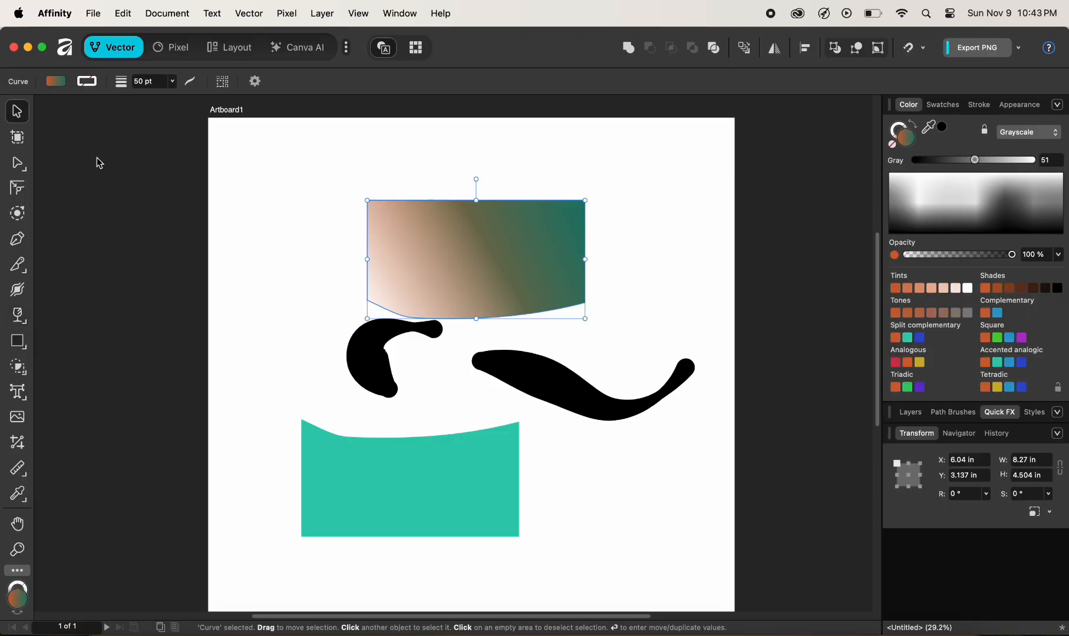
left_click_drag(279, 173, 696, 521)
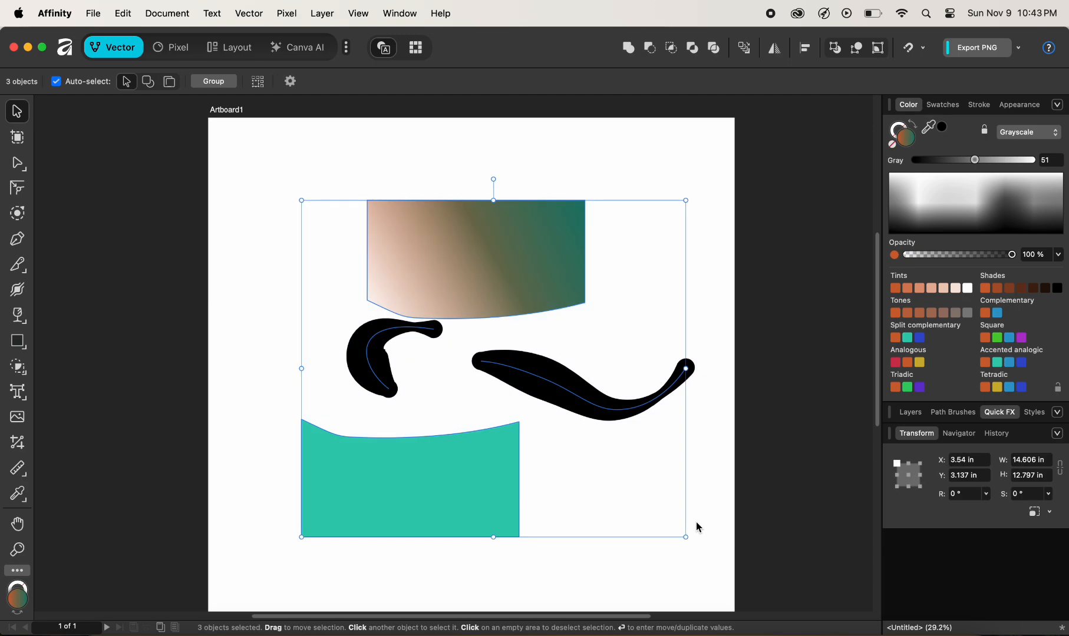
key("Delete")
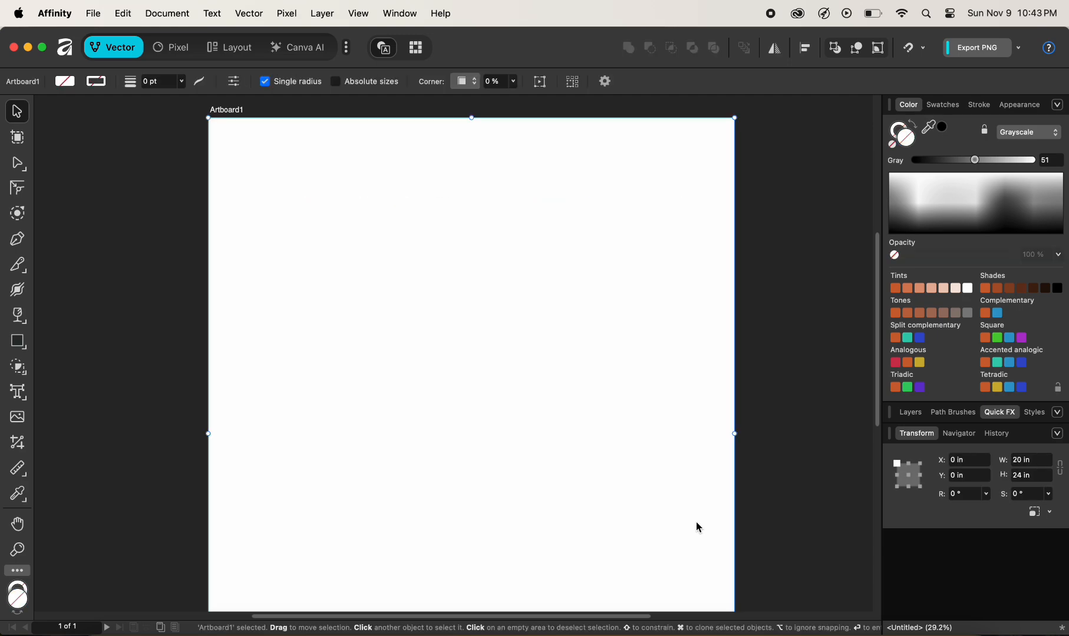
Draw a Square Star about 8.58 in wide and high mid-artboard and give it a 31 pt black stroke
left_click(20, 343)
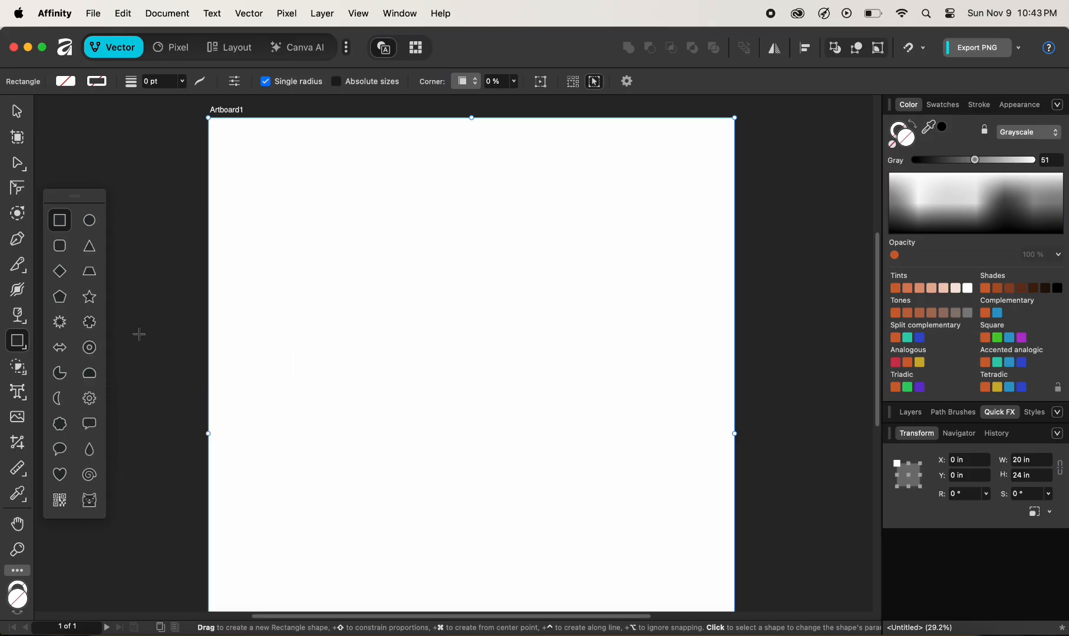
left_click(89, 322)
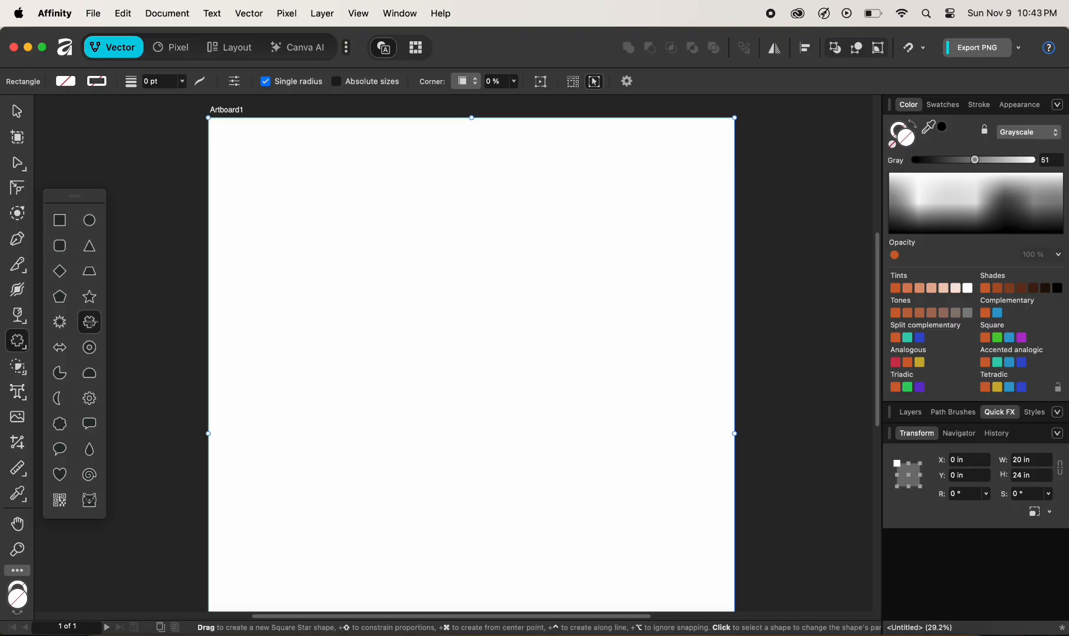
left_click_drag(365, 253, 591, 480)
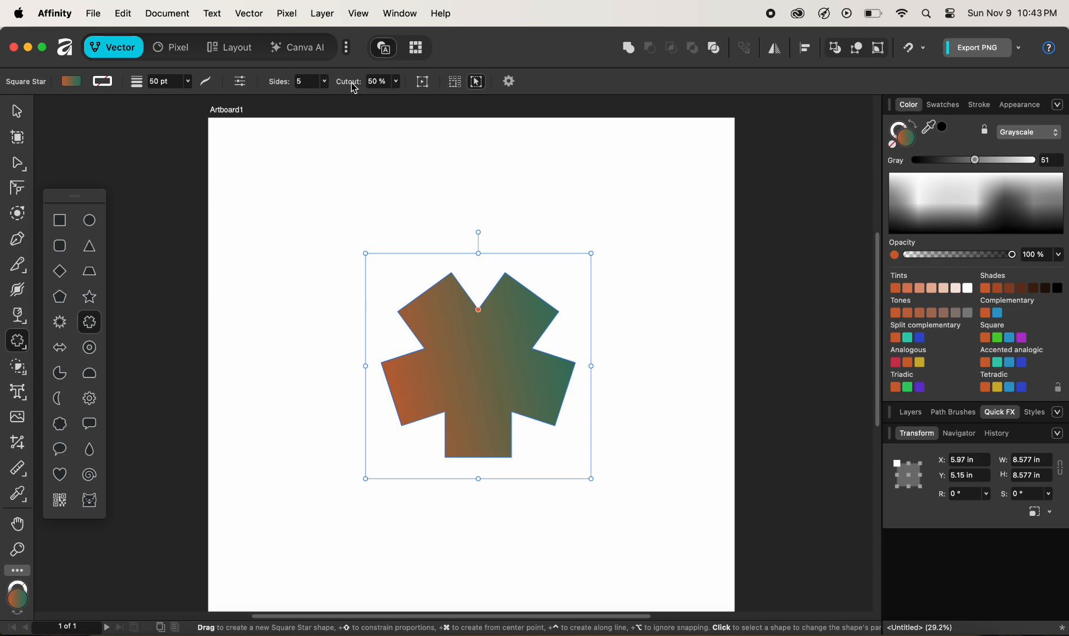
mouse_move(185, 96)
left_mouse_down()
mouse_move(133, 98)
mouse_move(162, 100)
left_mouse_up()
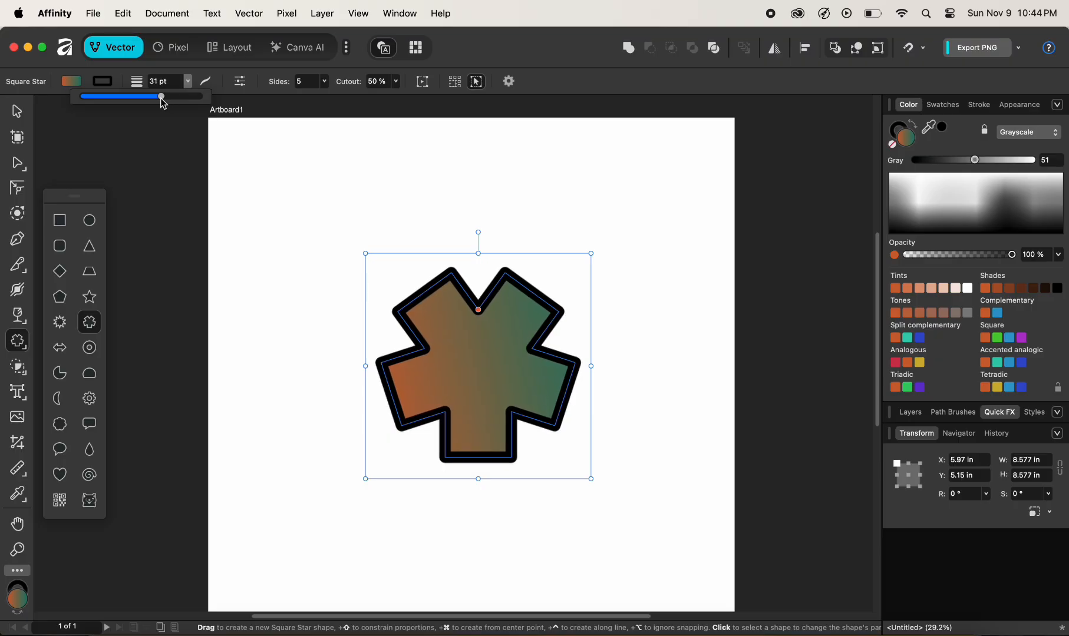
Set the square star's sides to 10 and its cutout to 24%
left_click(329, 87)
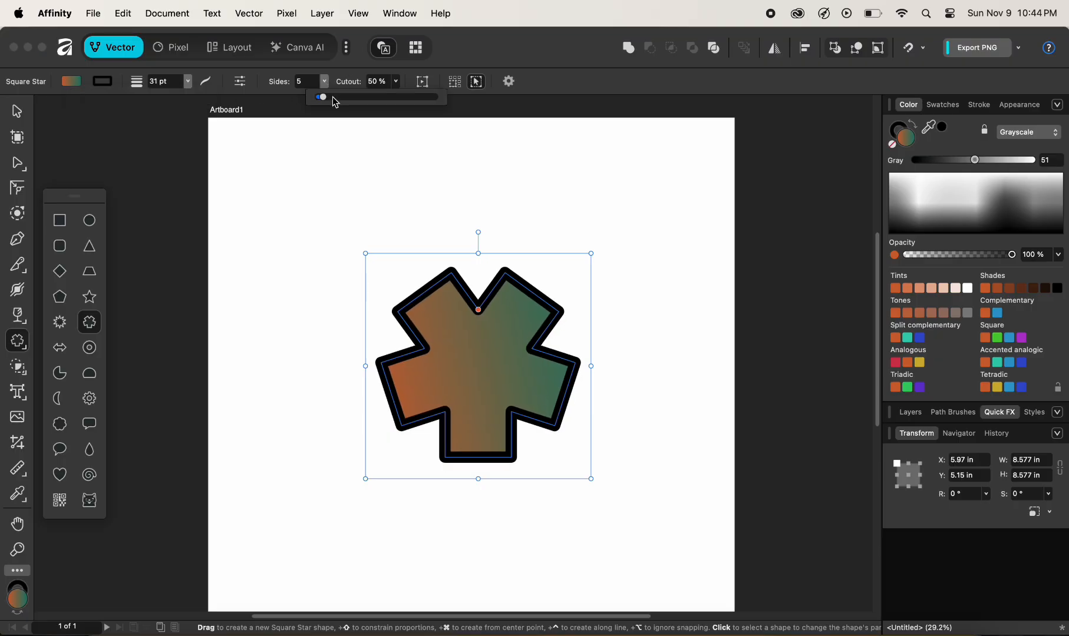
mouse_move(323, 98)
left_mouse_down()
mouse_move(348, 102)
mouse_move(335, 104)
left_mouse_up()
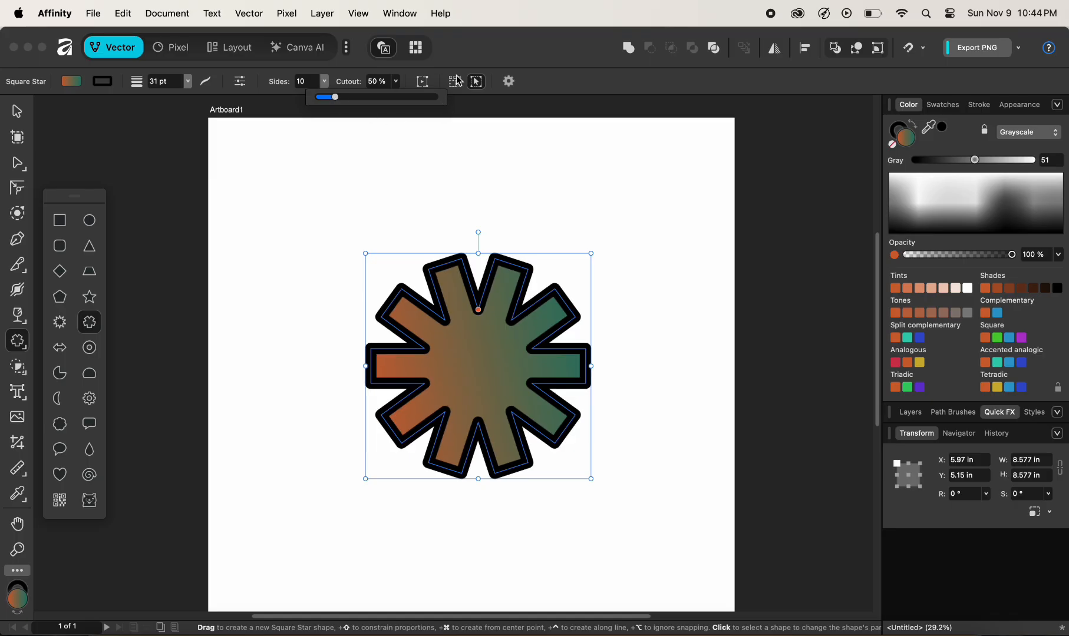
left_click(396, 81)
left_click_drag(393, 99, 364, 105)
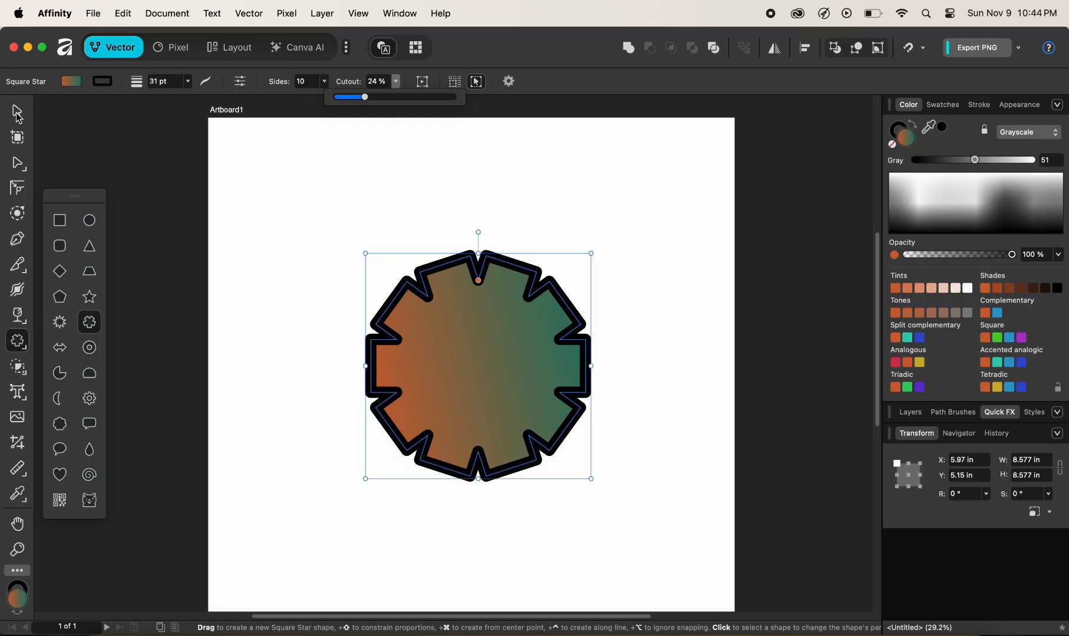
Shift the star toward the artboard's left side and place a duplicate overlapping it at about X 7.87 in, Y 4.3 in
left_click(22, 375)
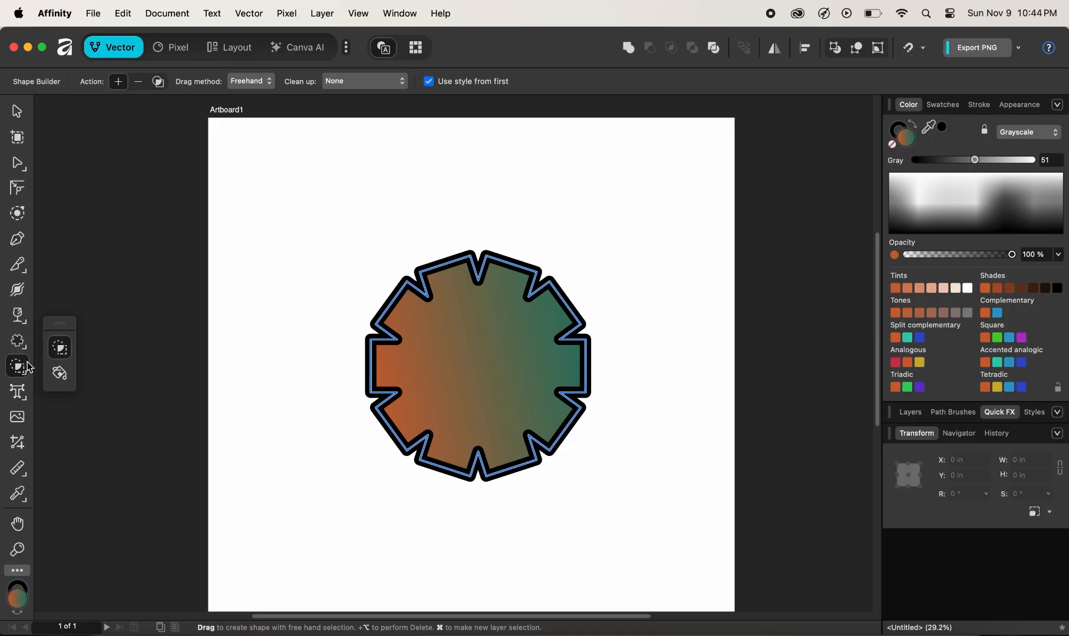
left_click(21, 111)
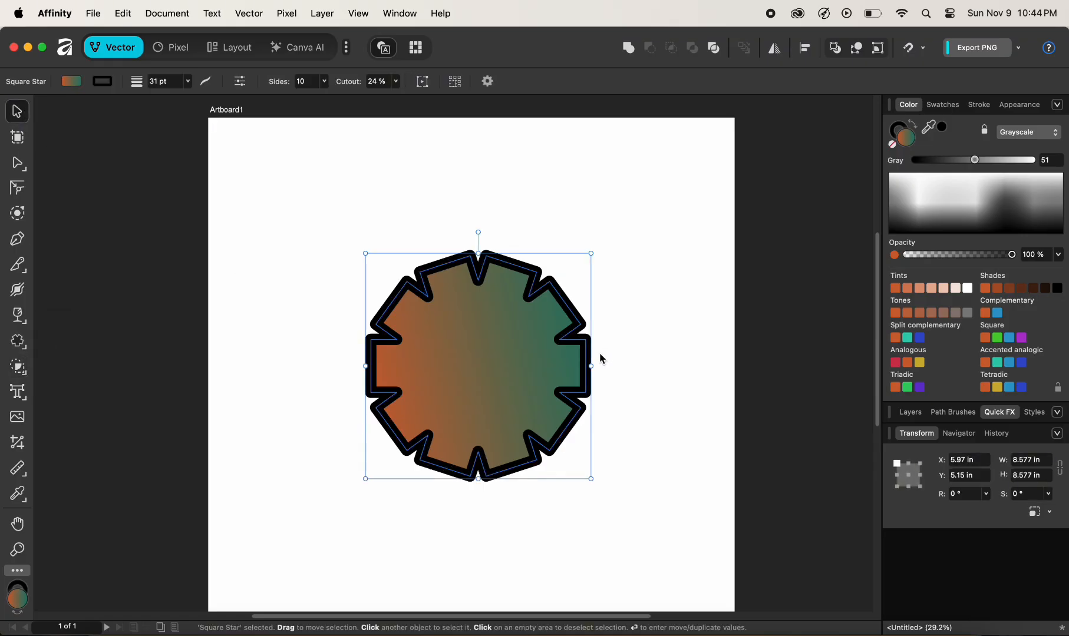
mouse_move(535, 369)
left_mouse_down()
mouse_move(446, 348)
mouse_move(535, 350)
left_mouse_up()
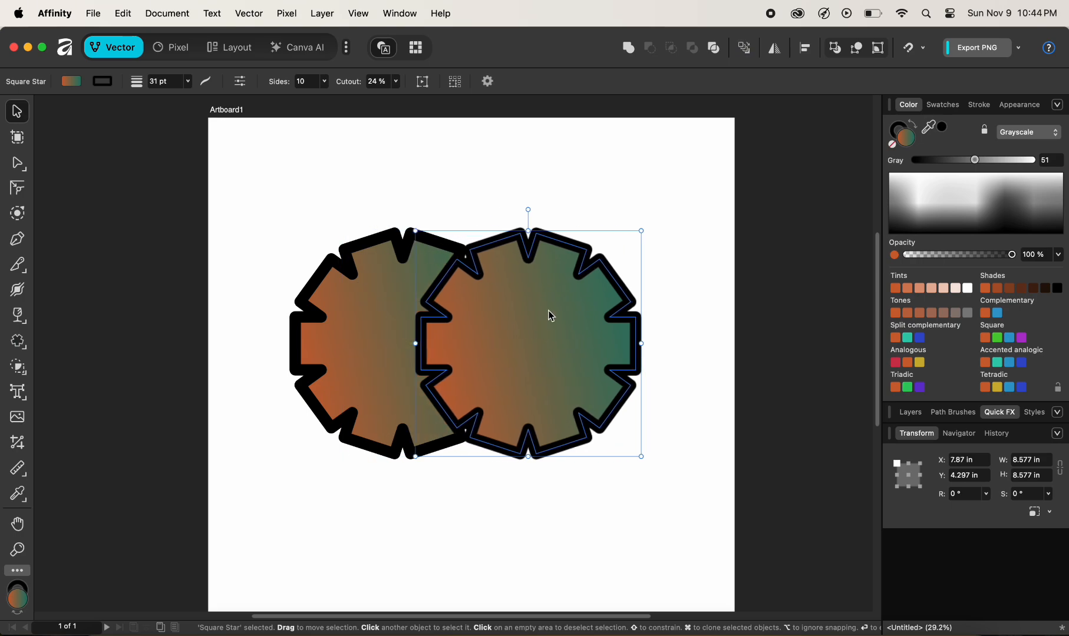
Select both stars and delete their central overlapping area with the Shape Builder
left_click_drag(667, 170, 357, 508)
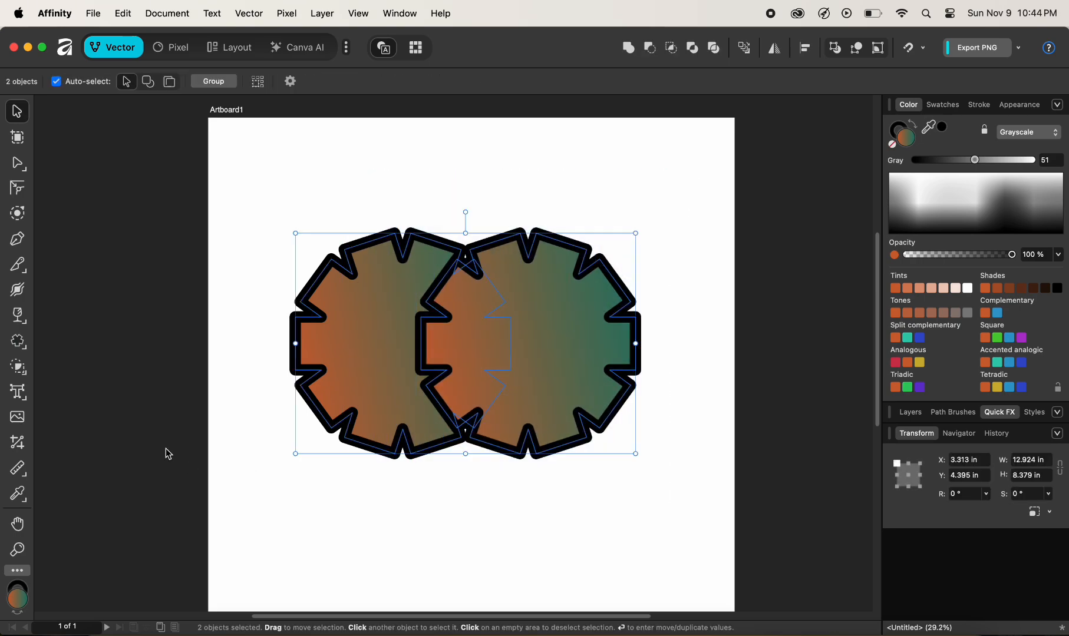
left_click(19, 367)
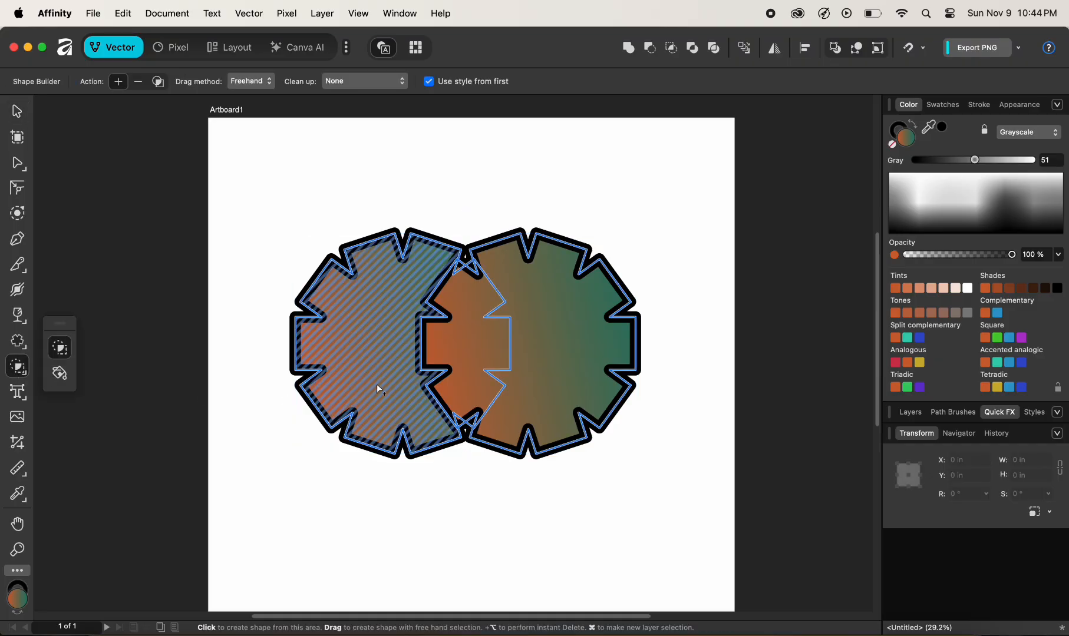
left_click(466, 319, "alt")
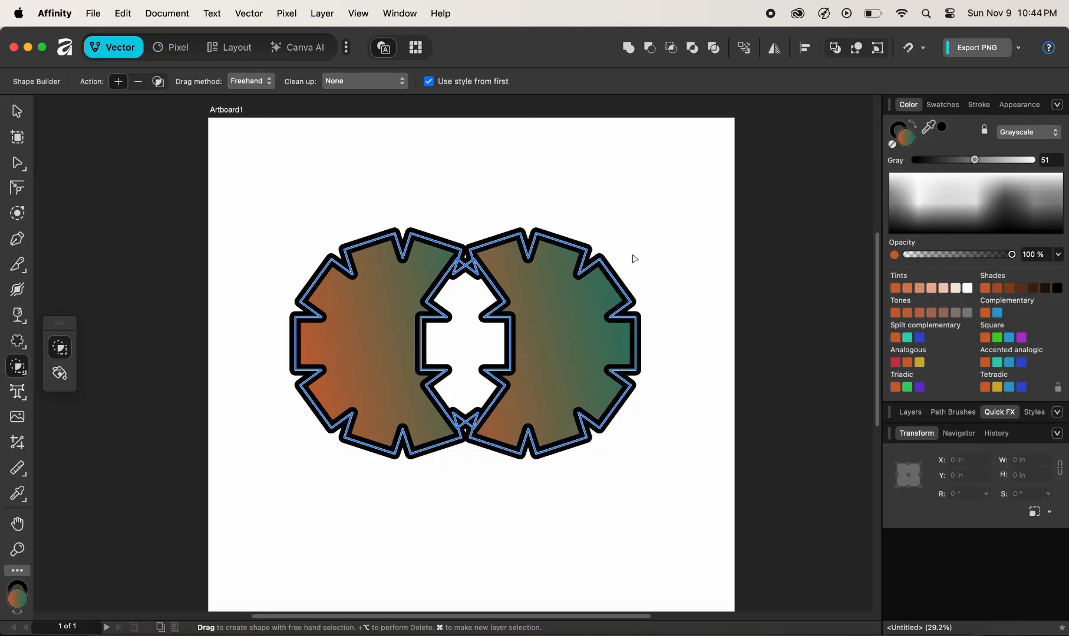
Try deleting the remaining right-hand star area with a freehand Shape Builder stroke, and undo the deletion
mouse_move(662, 239)
left_mouse_down()
mouse_move(494, 360)
mouse_move(472, 441)
left_mouse_up()
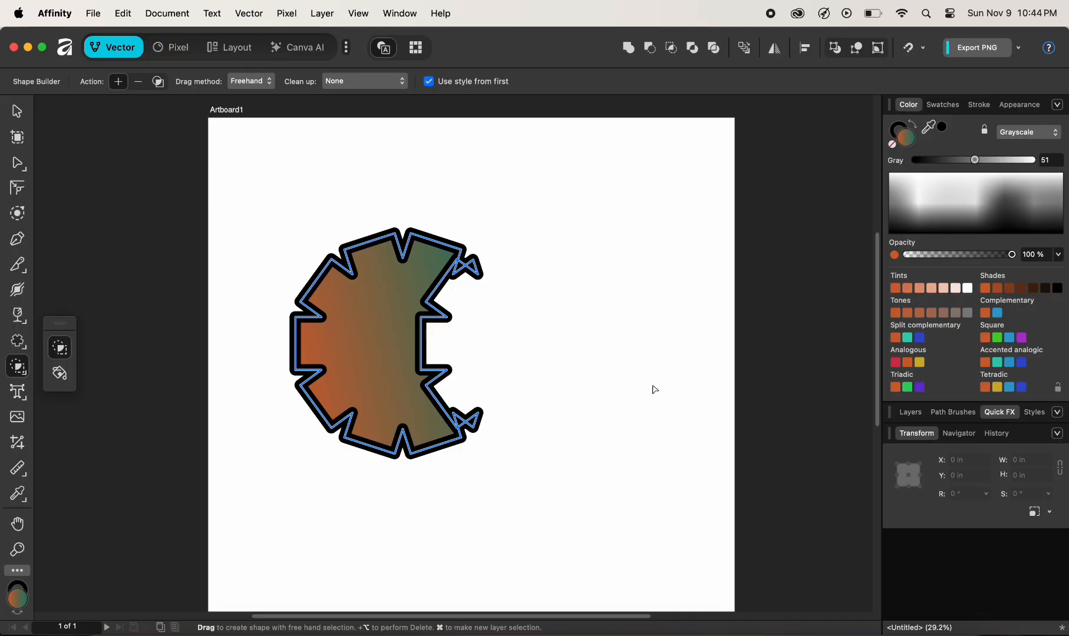
key("super+z")
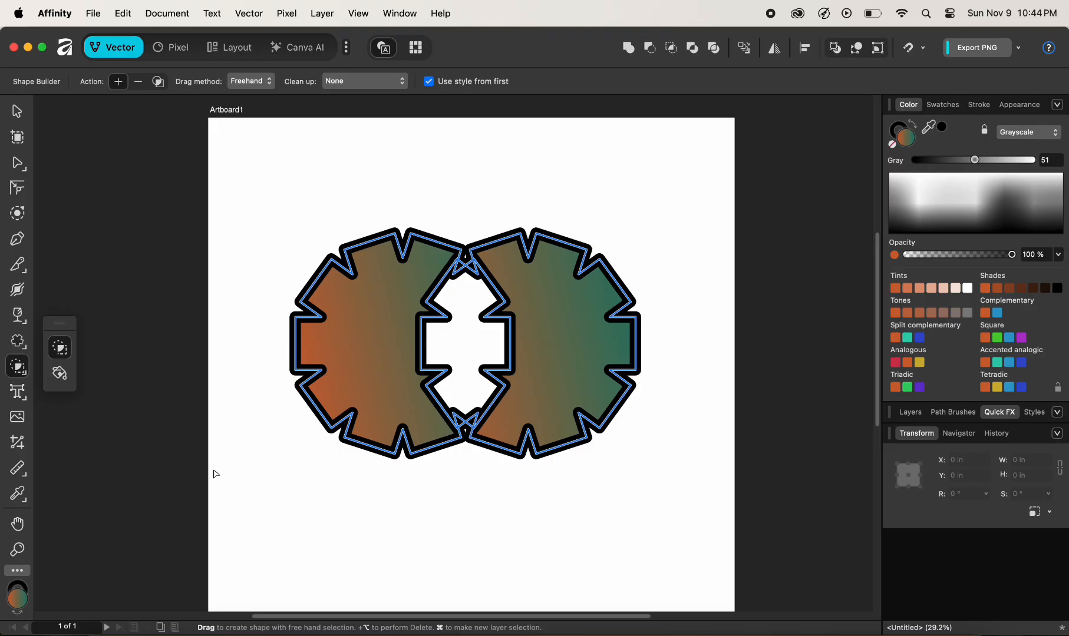
Set the Vector Flood Fill colour to bright green and fill the right star area, the central gap and the left star area
left_click(60, 374)
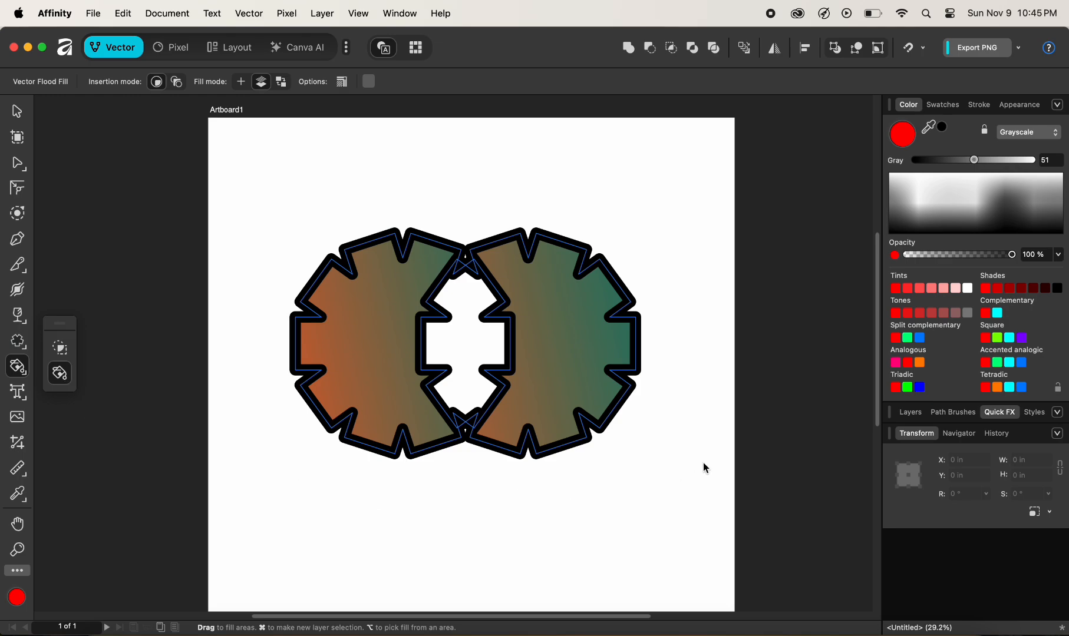
double_click(901, 136)
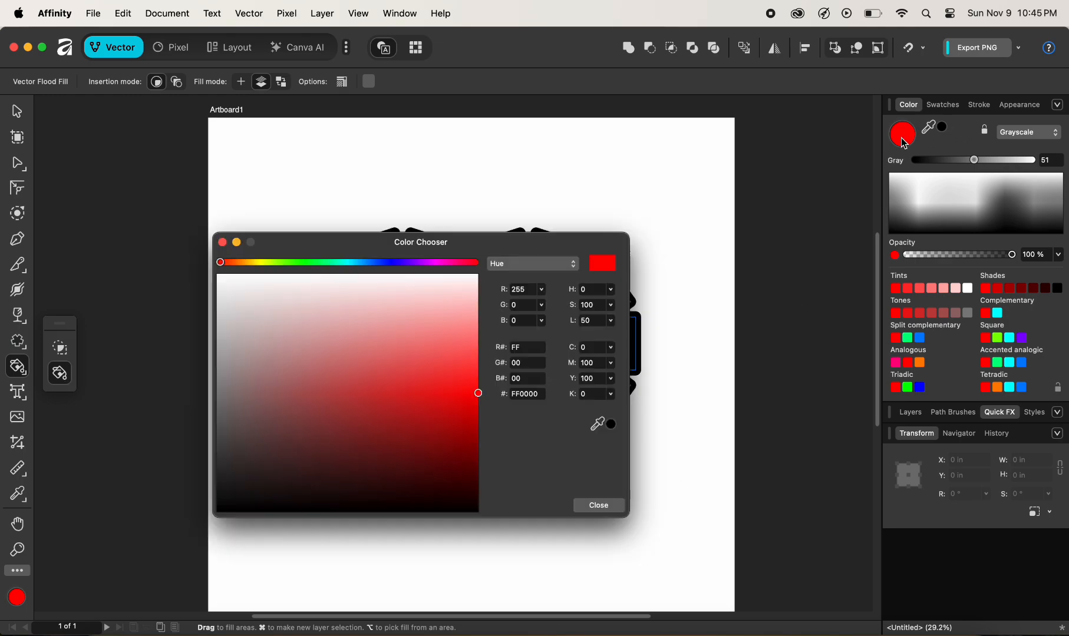
left_click_drag(278, 263, 313, 263)
left_click(598, 506)
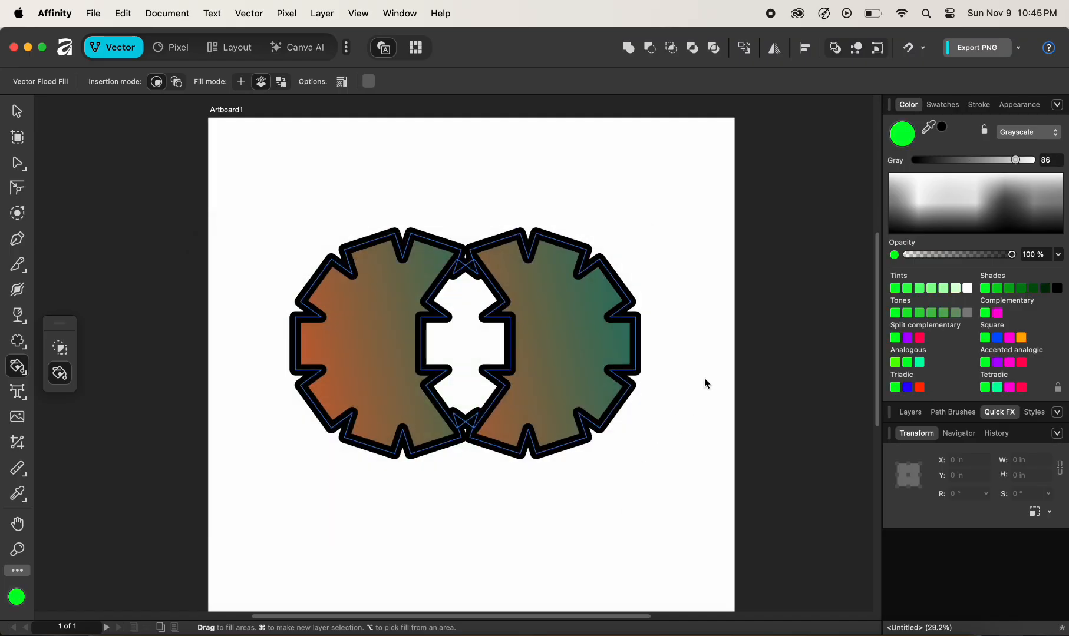
left_click(575, 337)
left_click(483, 343)
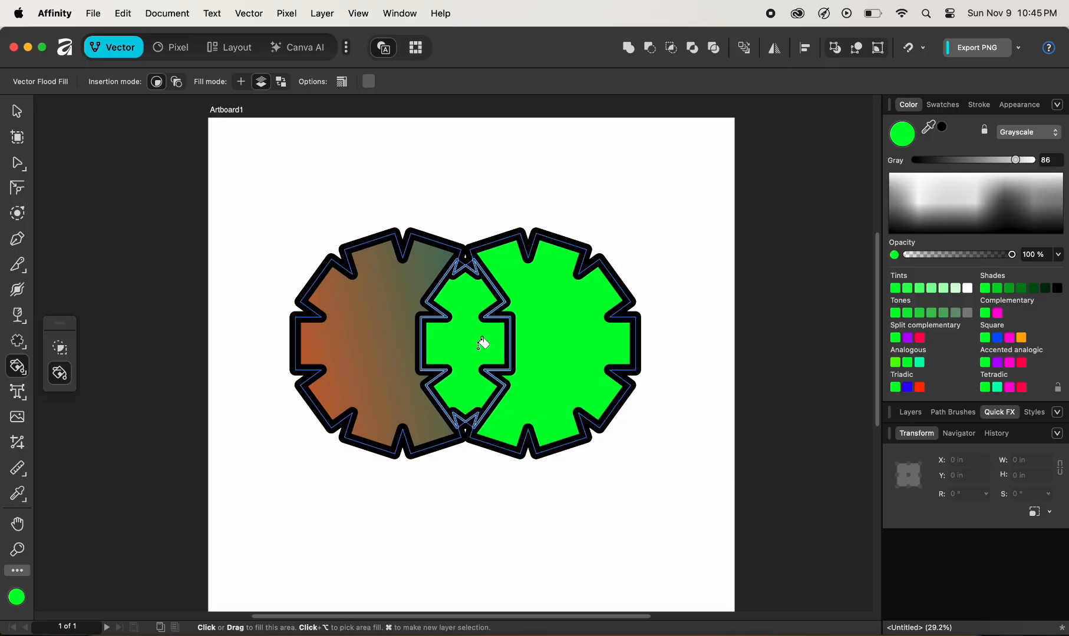
left_click(373, 353)
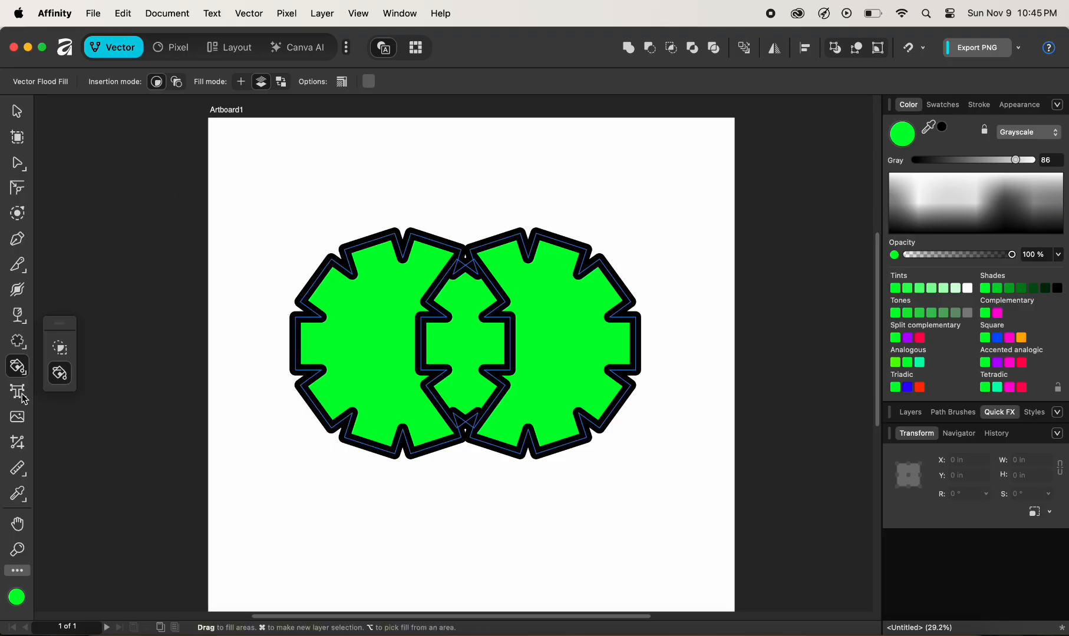
Delete the green-filled stars and add the artistic text "Type Anything" in the artboard's upper area
left_click(22, 121)
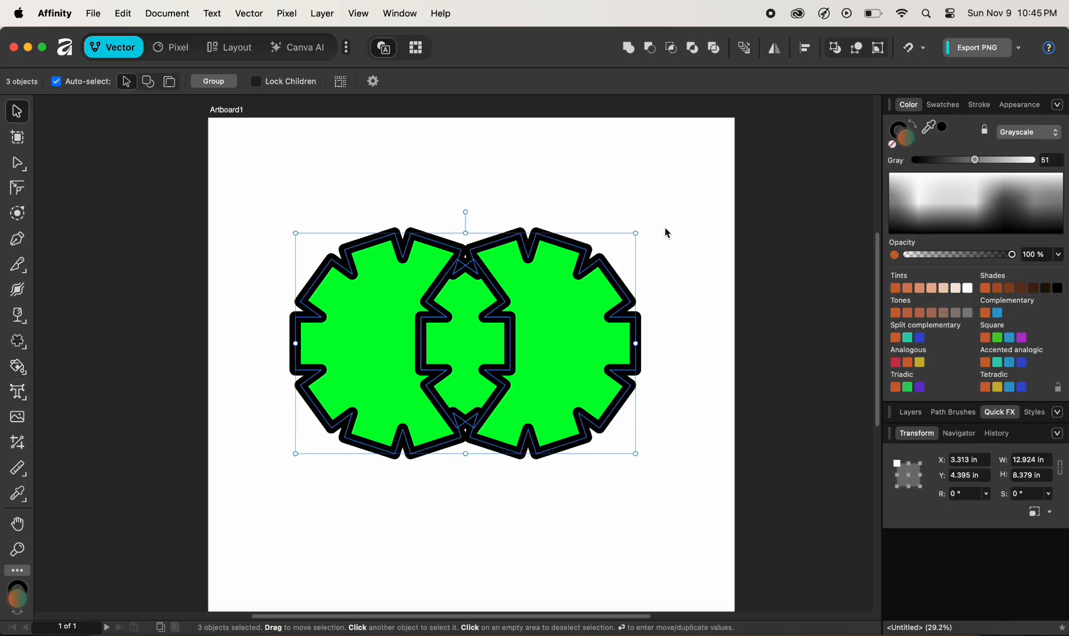
key("Delete")
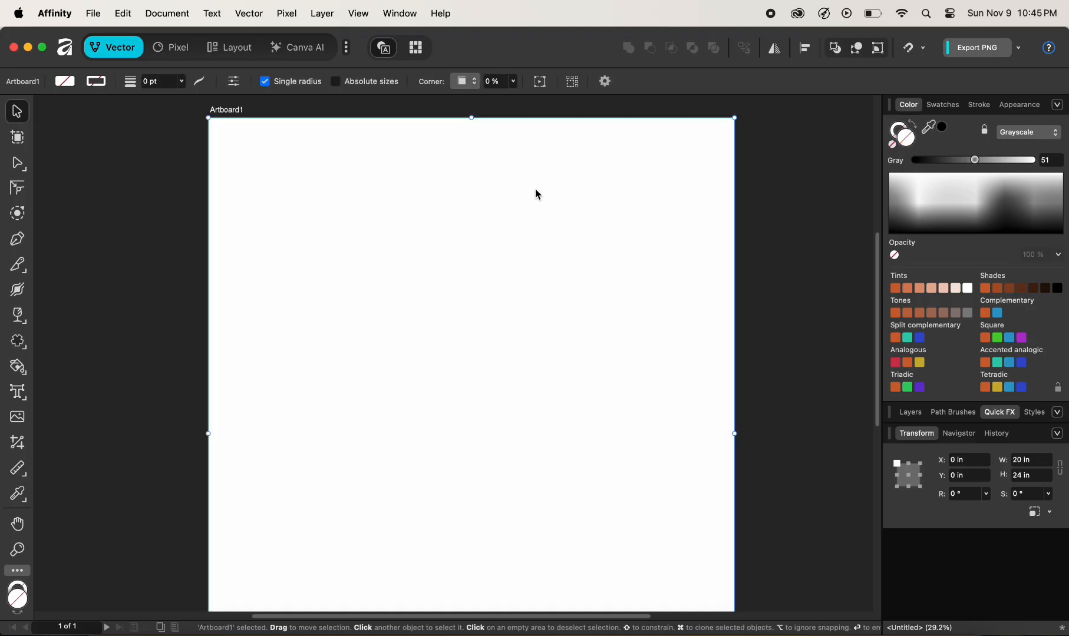
left_click(22, 395)
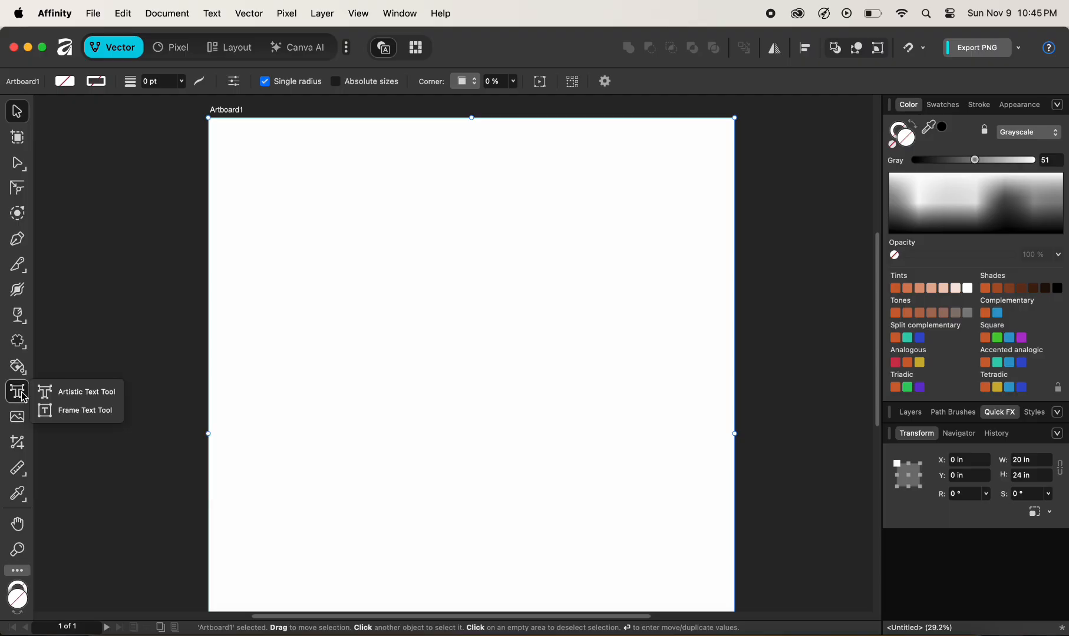
left_click(76, 392)
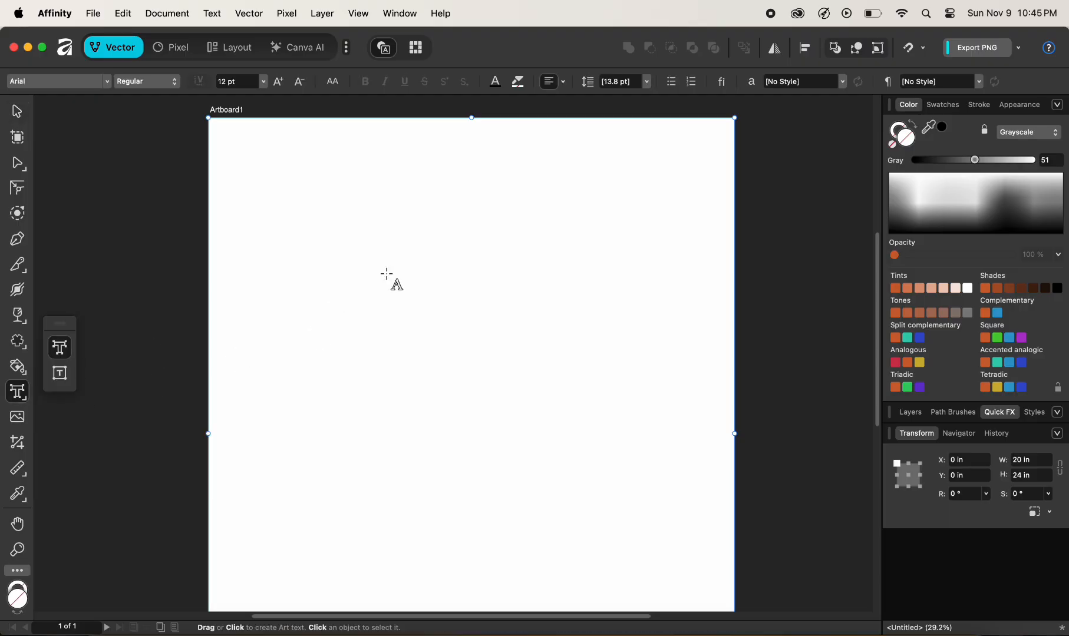
left_click(354, 281)
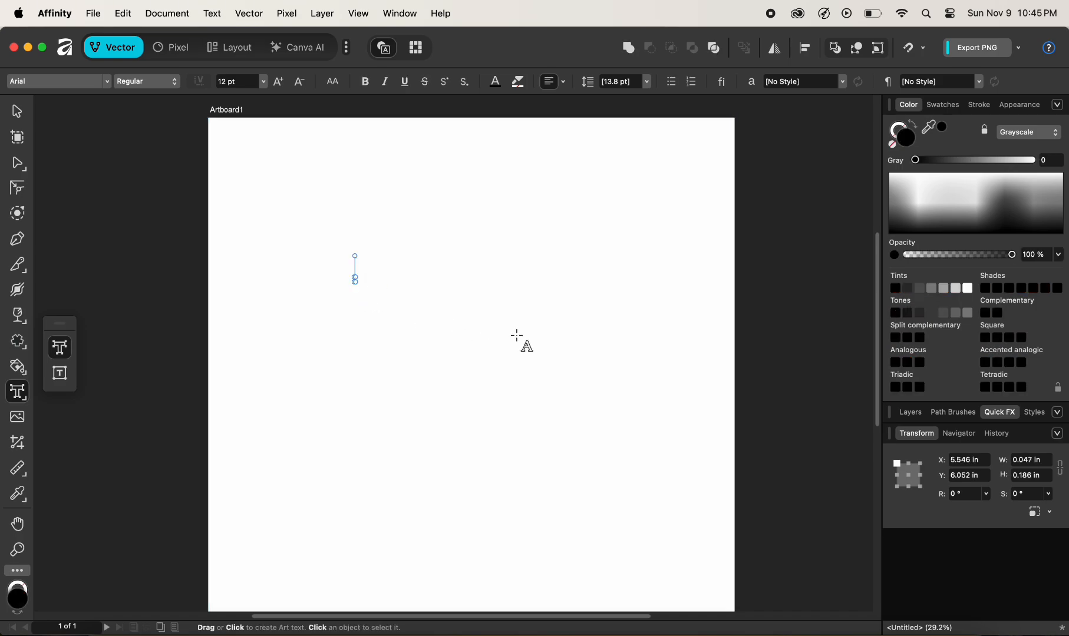
type("type Anything")
key("Escape")
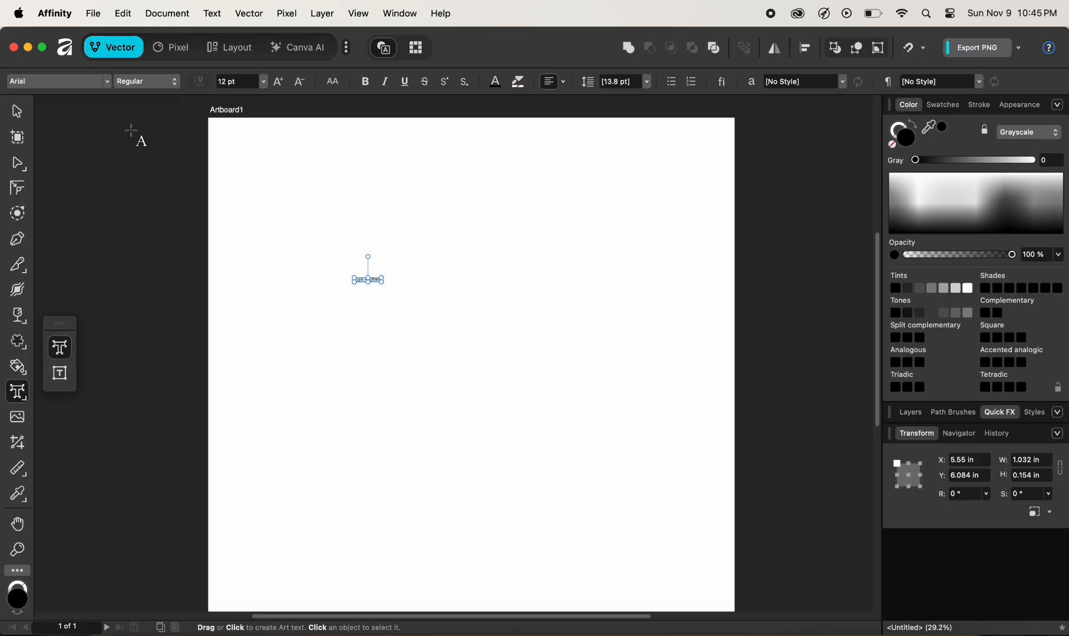
Set the "Type Anything" text to 96 pt and shift it slightly right to about X 5.96 in, Y 5.2 in
left_click(9, 115)
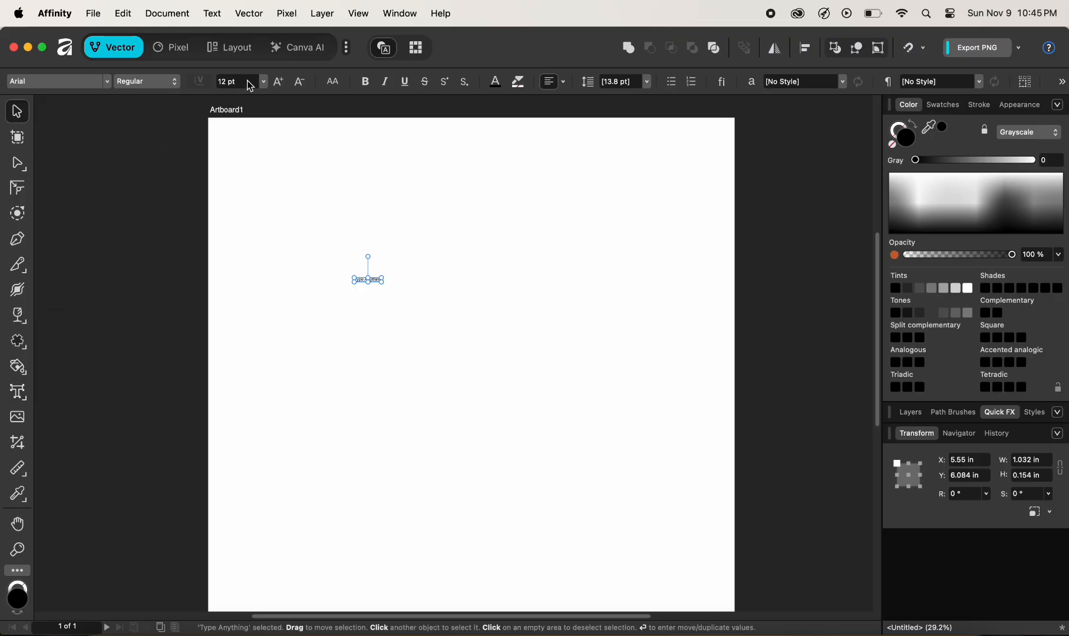
left_click(263, 82)
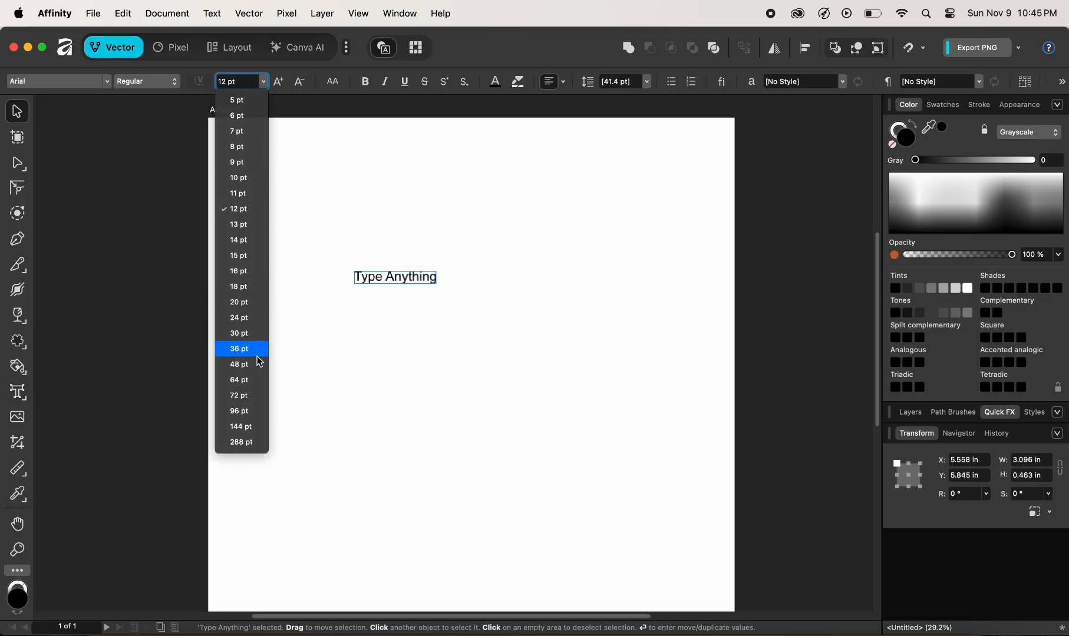
left_click(248, 414)
left_click(423, 348)
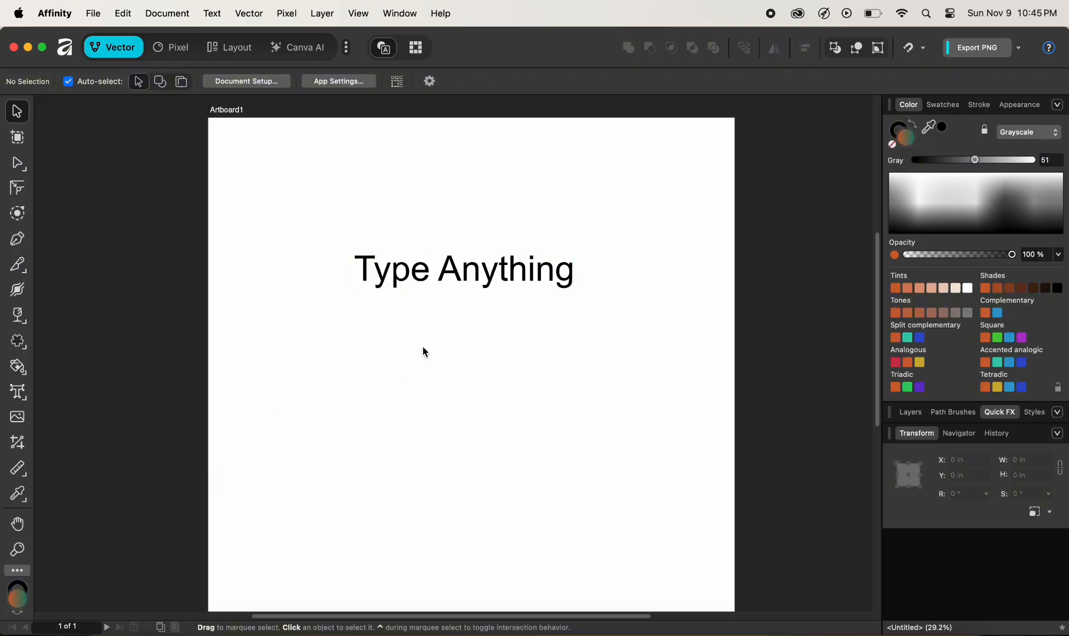
left_click_drag(485, 270, 495, 268)
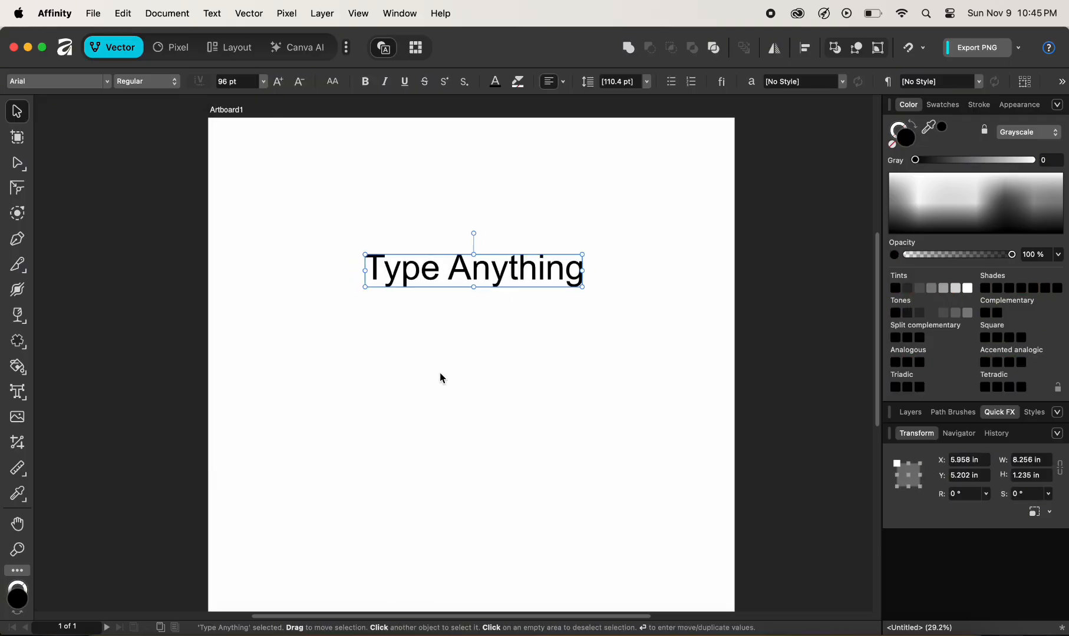
left_click(264, 375)
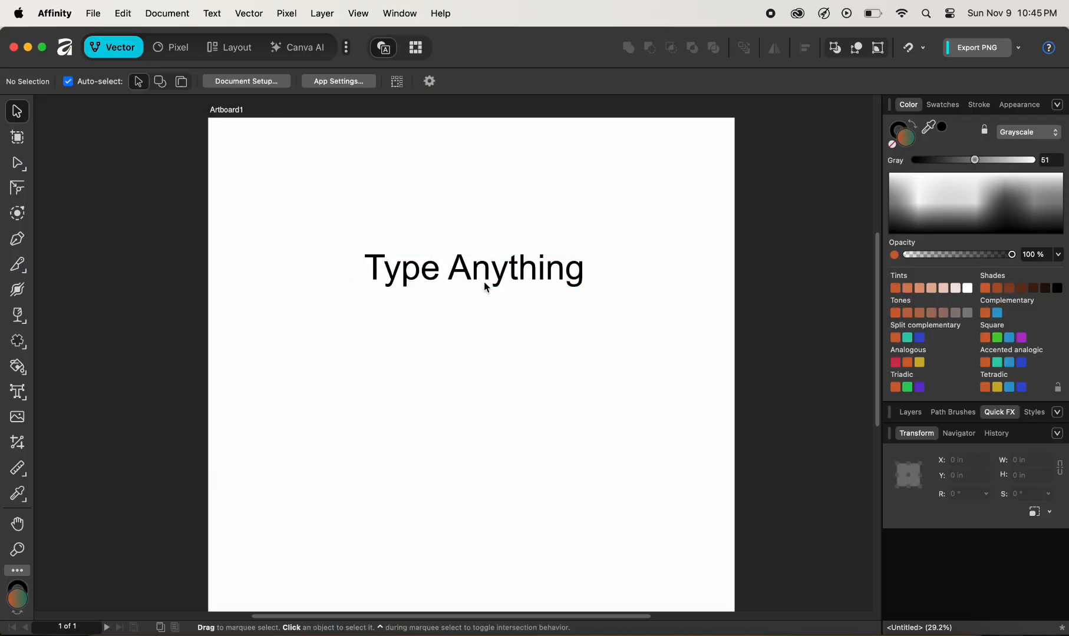
Insert a line break in the artistic text just before the final "g" of "Anything"
key("t")
left_click(565, 268)
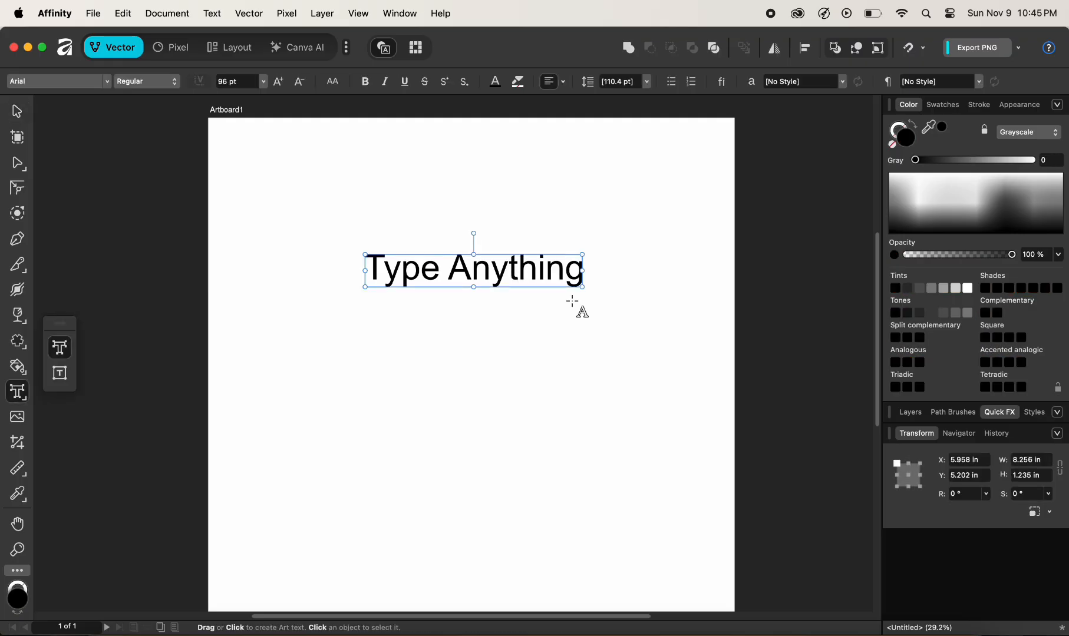
key("Return")
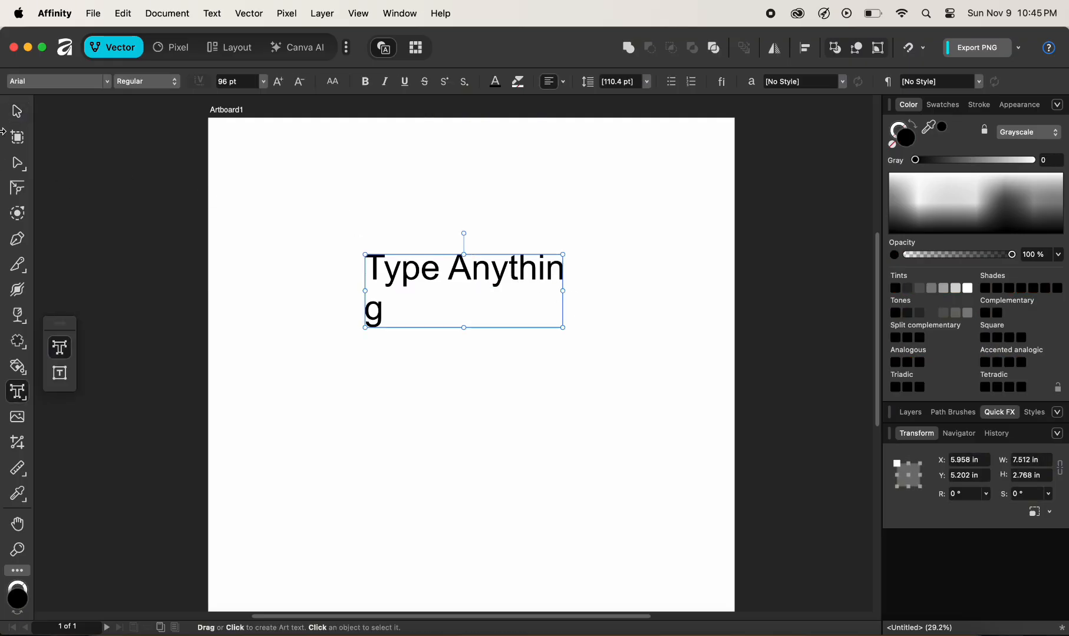
left_click(16, 116)
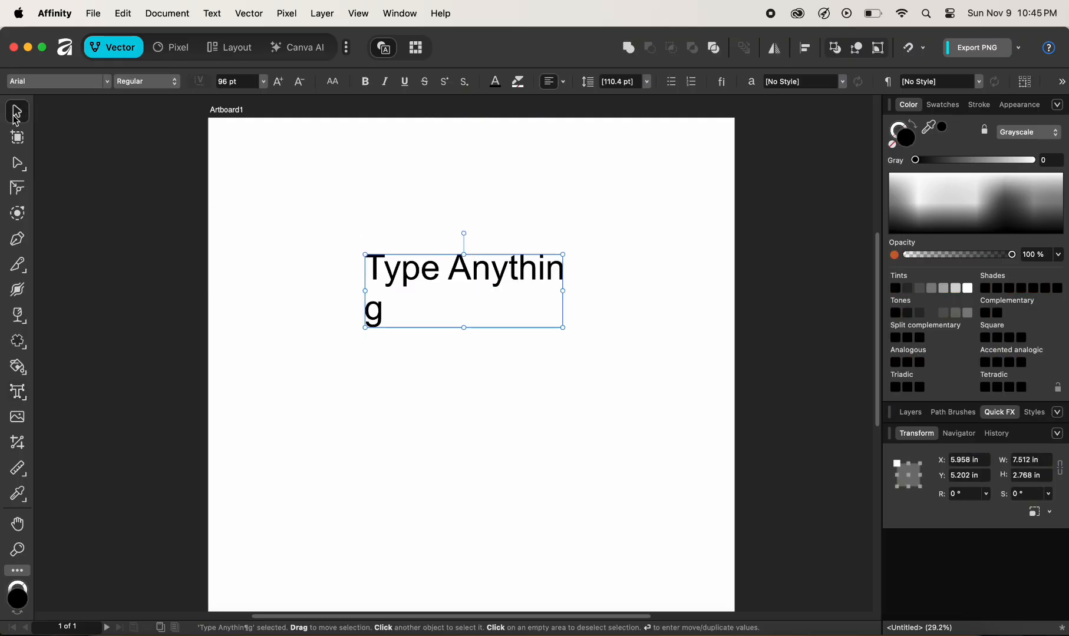
Create a text frame about 13.77 in wide and 8.27 in high below the artistic text, containing "Type something Type something"
left_click(26, 394)
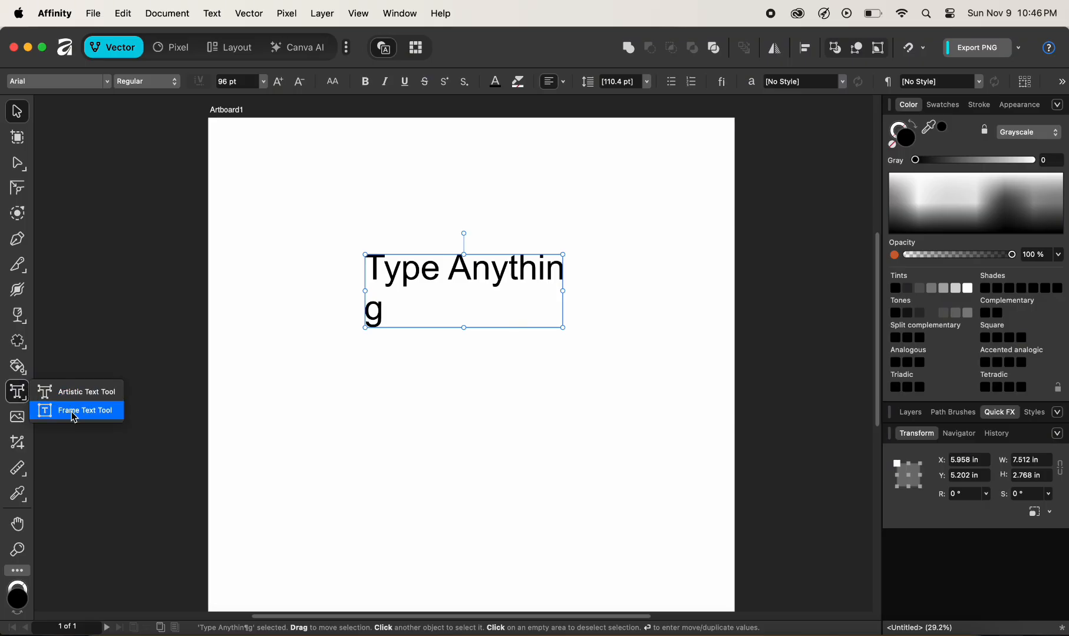
left_click(74, 412)
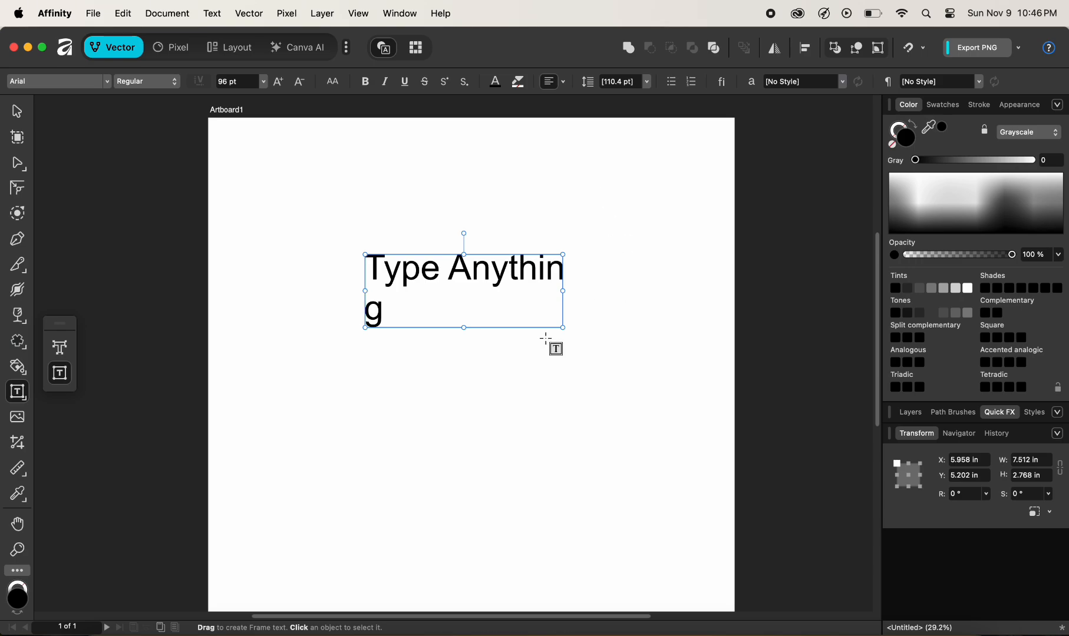
scroll(544, 337, "down", 1)
scroll(544, 338, "up", 2)
scroll(544, 338, "down", 4)
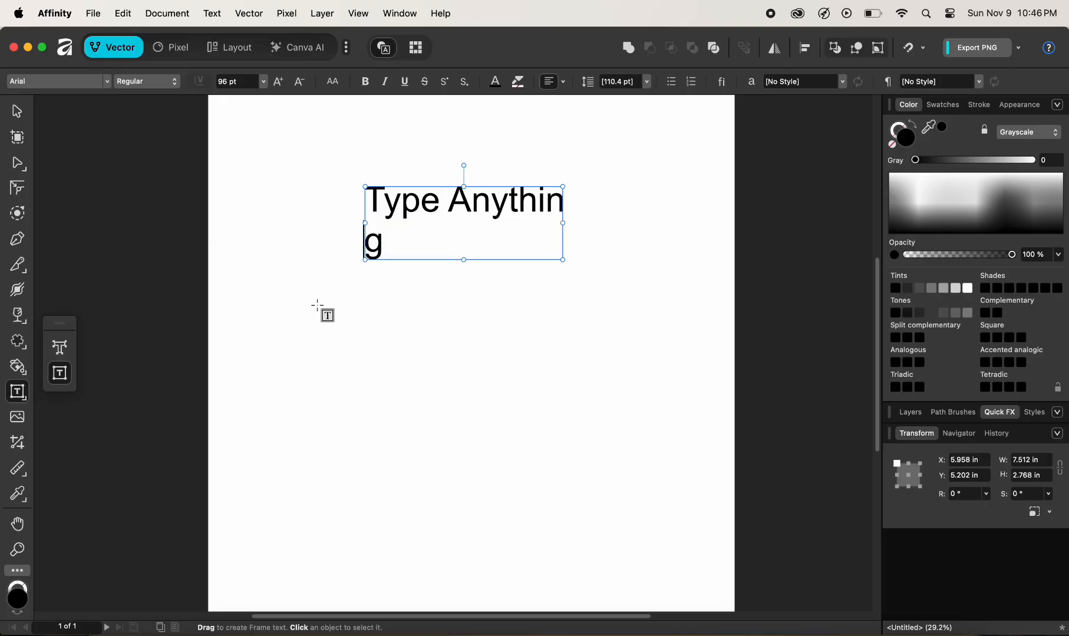
left_click_drag(317, 303, 677, 515)
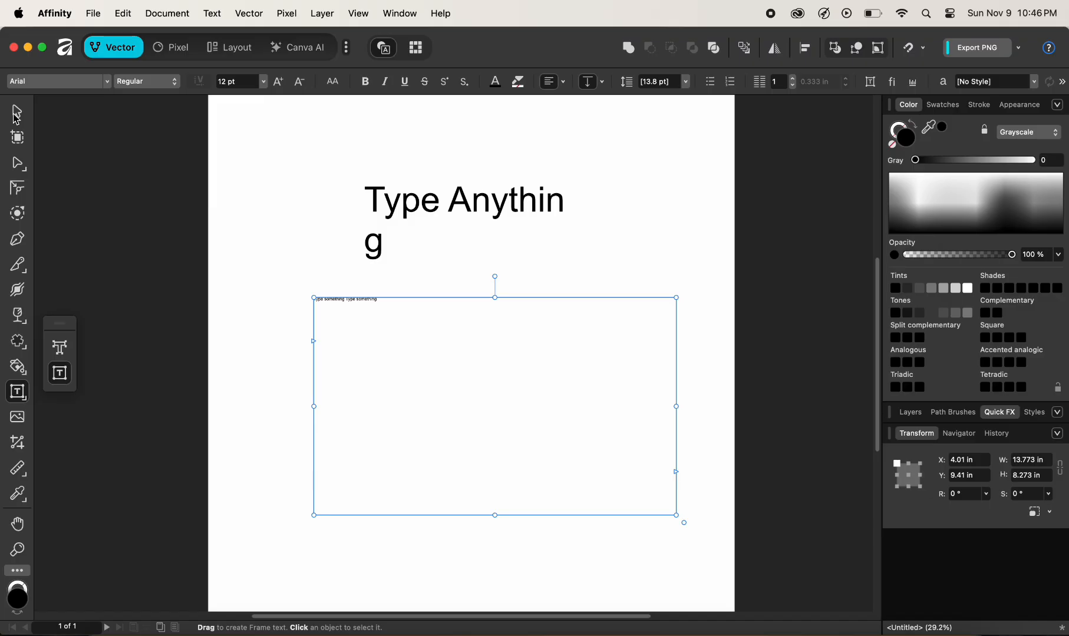
left_click(15, 112)
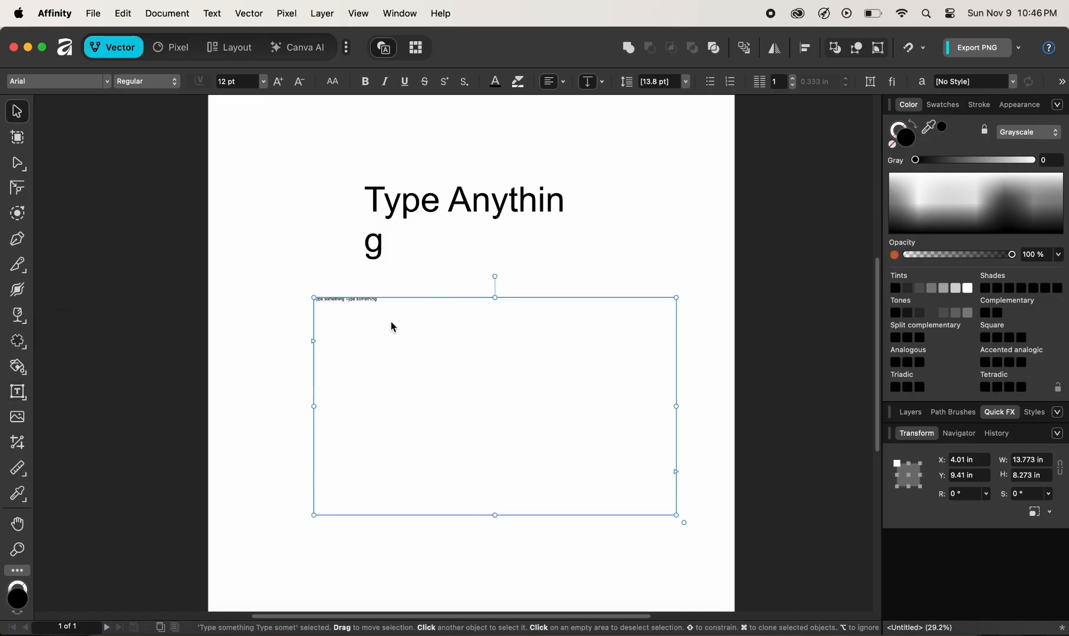
Remove all the text inside the text frame, keeping the empty frame
key("t")
key("super+a")
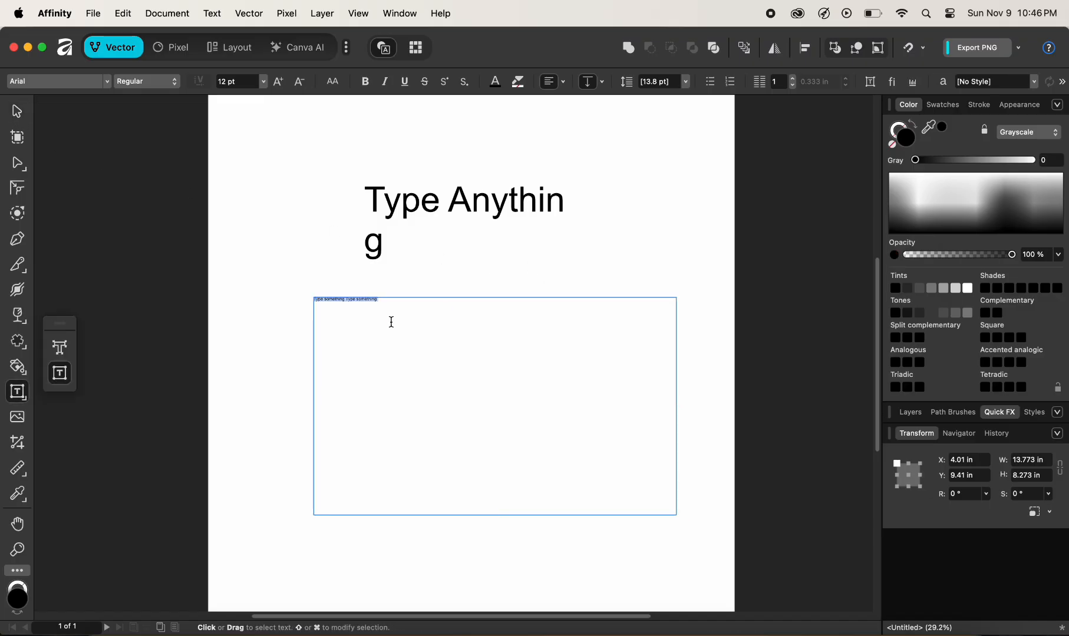
key("BackSpace")
key("Escape")
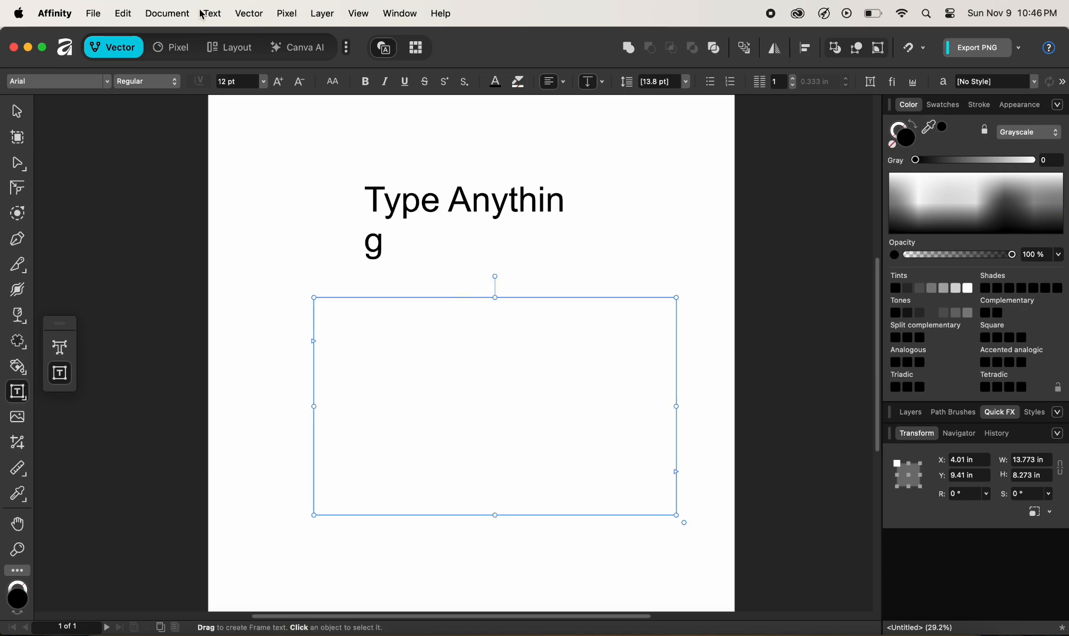
Populate the empty text frame with filler text and deselect it
left_click(207, 13)
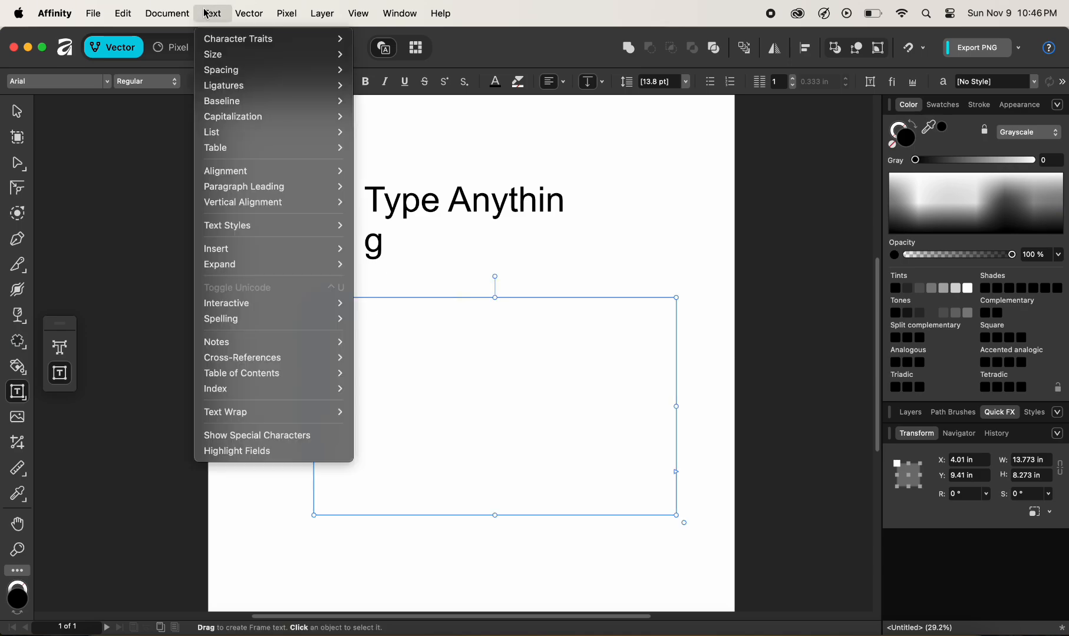
mouse_move(250, 86)
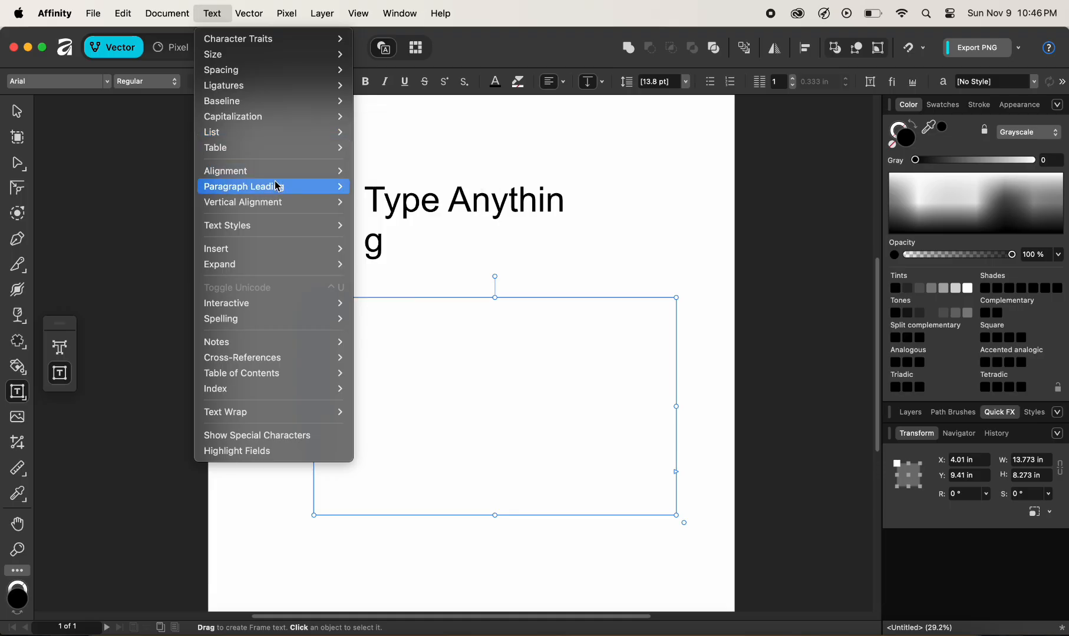
mouse_move(284, 231)
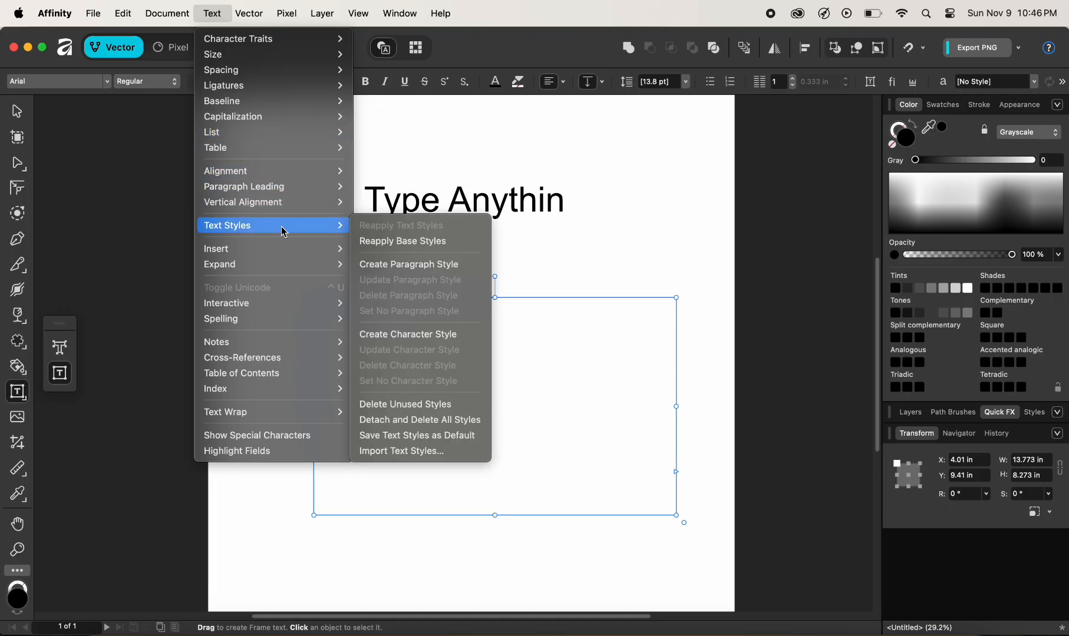
mouse_move(286, 254)
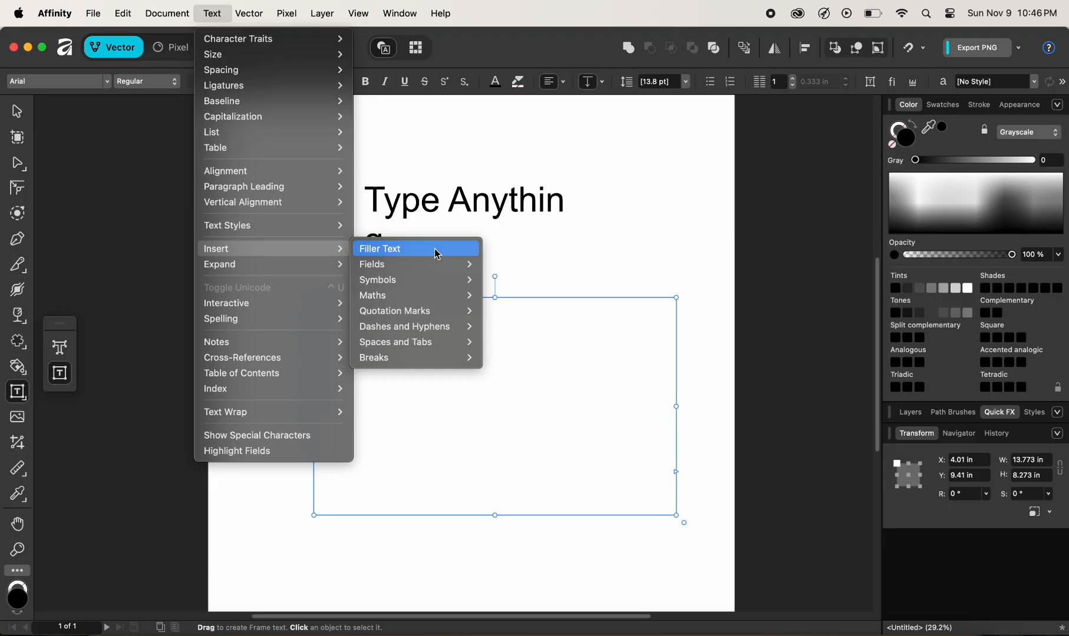
left_click(437, 254)
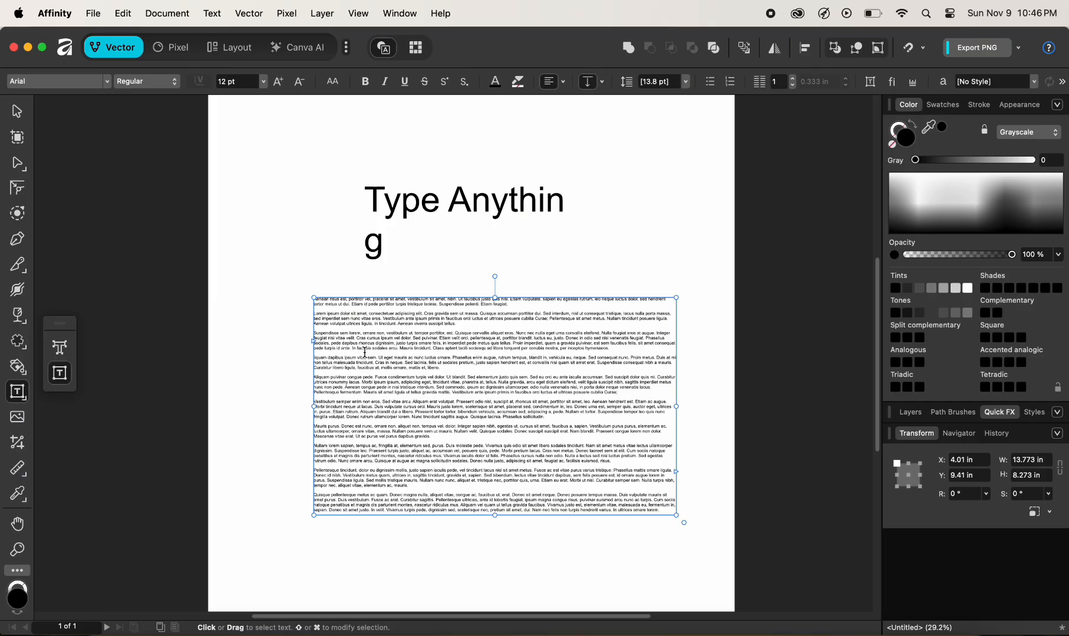
left_click(17, 111)
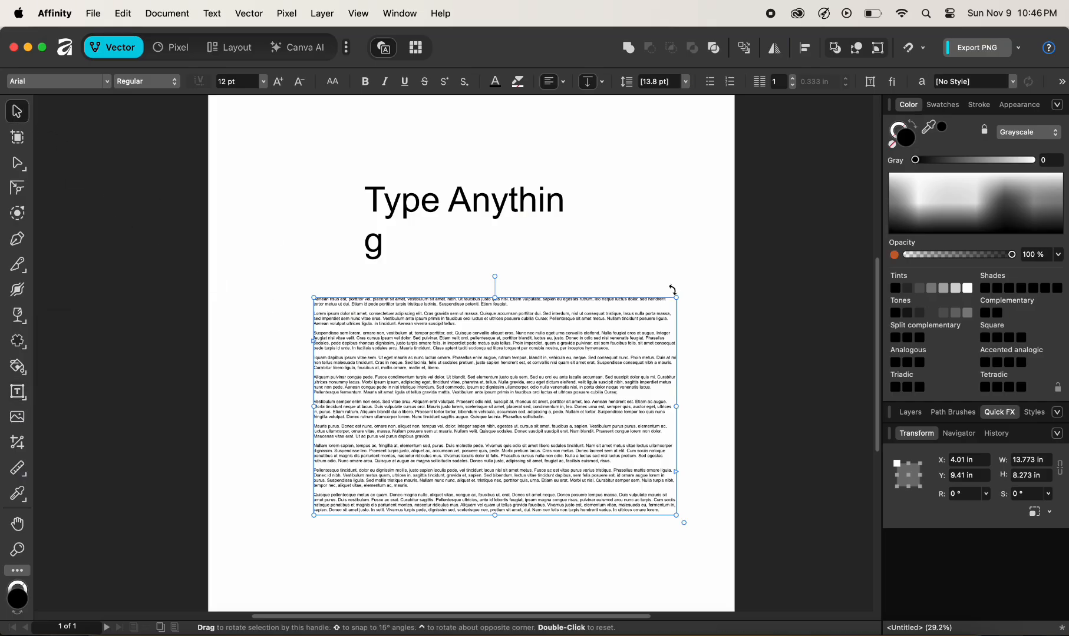
left_click(666, 252)
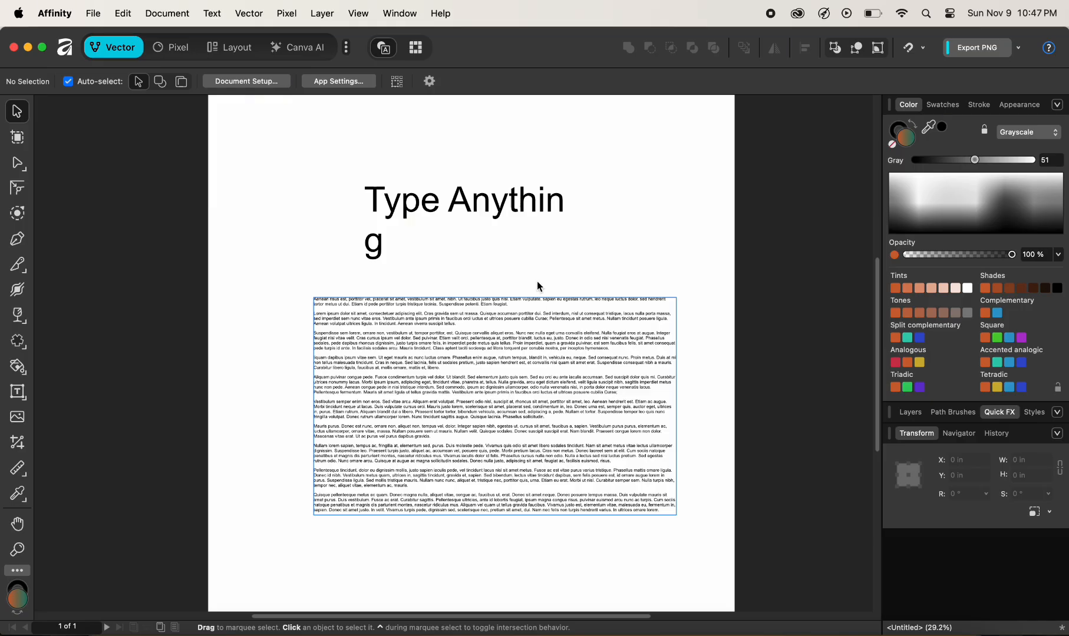
Select the artistic text and the filler text frame together and delete both
scroll(40, 400, "down", 1)
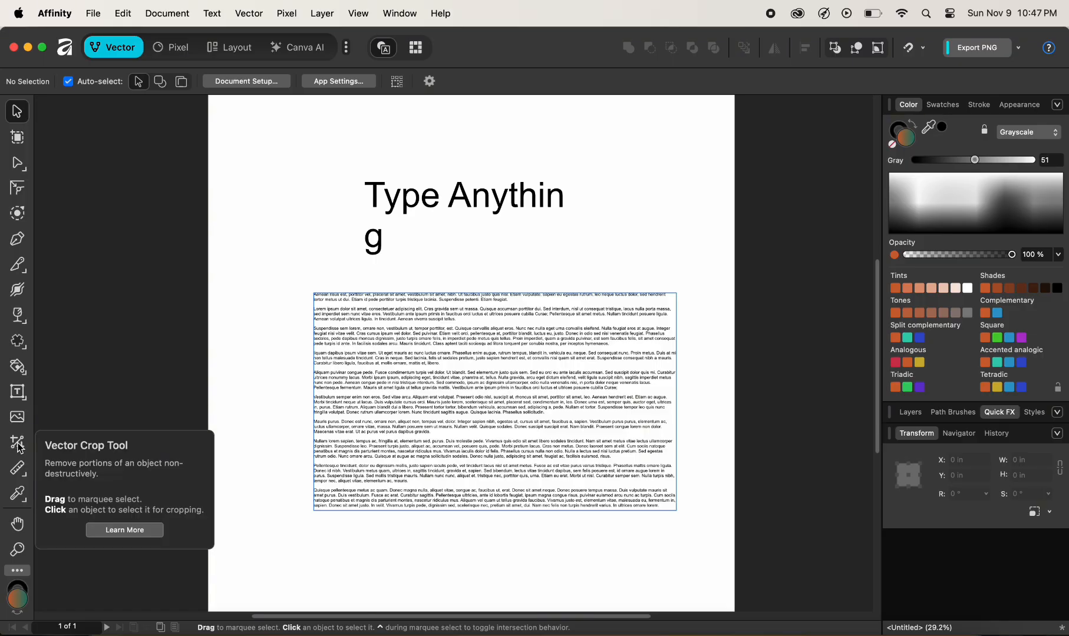
left_click_drag(280, 185, 568, 466)
key("Delete")
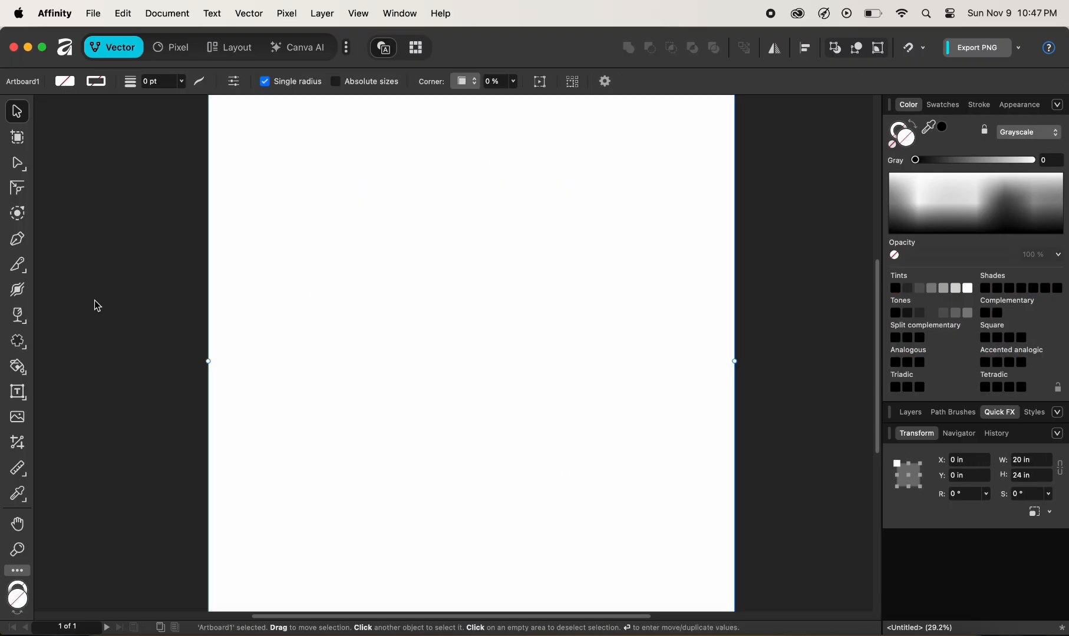
Draw a five-sided square star about 5.05 in wide and duplicate it into a cluster of seven overlapping stars
left_click(19, 342)
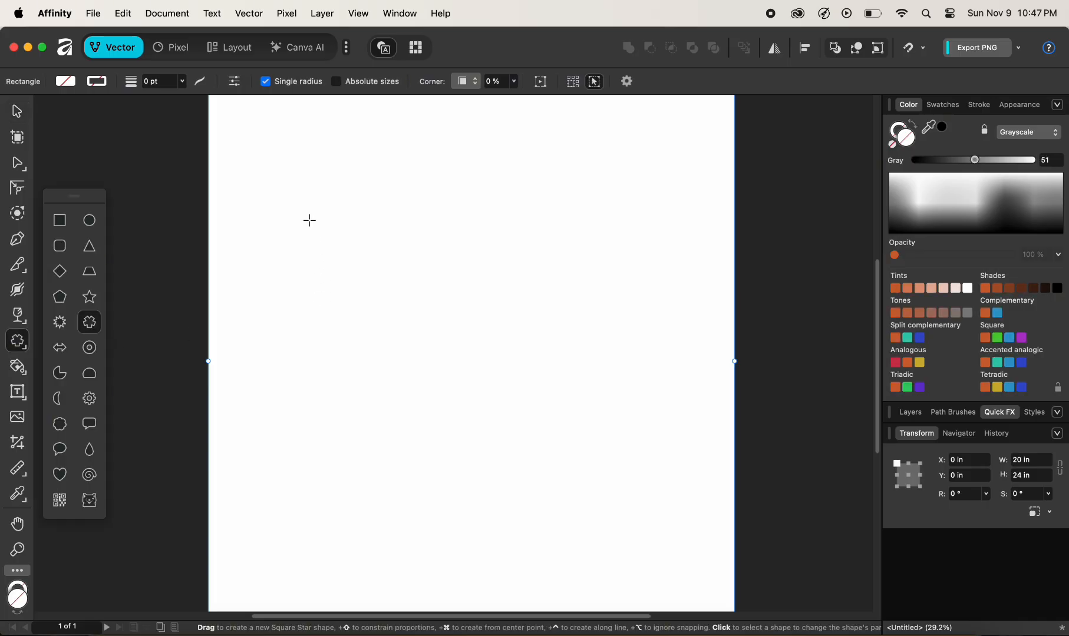
left_click_drag(311, 222, 443, 353)
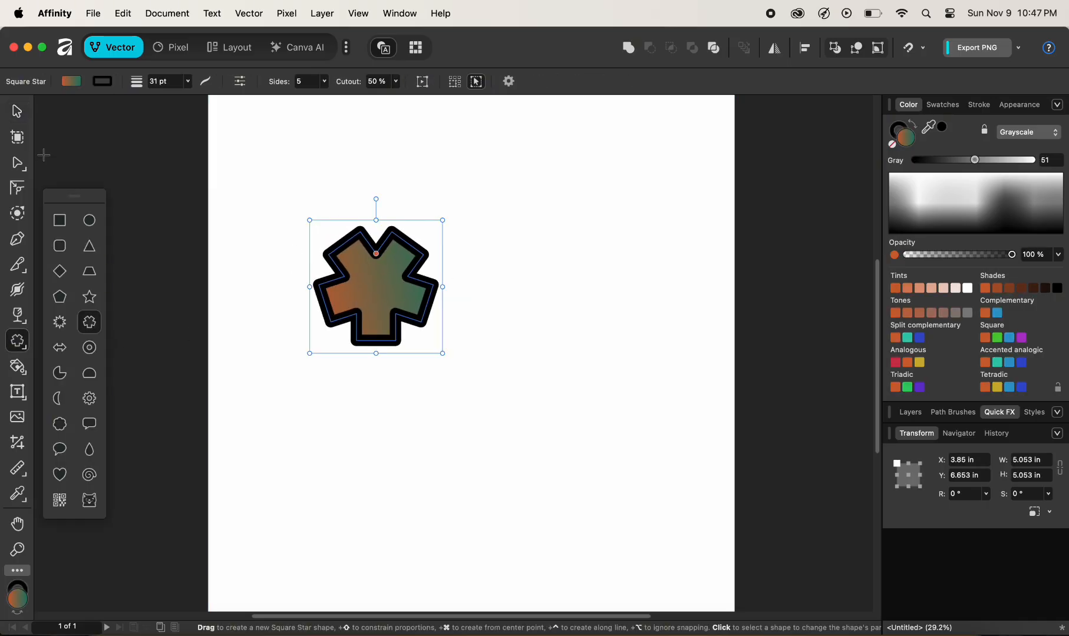
left_click(17, 111)
mouse_move(376, 292)
left_mouse_down()
mouse_move(437, 245)
mouse_move(490, 286)
mouse_move(481, 303)
mouse_move(519, 338)
mouse_move(409, 371)
mouse_move(344, 339)
mouse_move(409, 382)
mouse_move(470, 475)
mouse_move(585, 389)
mouse_move(574, 374)
left_mouse_up()
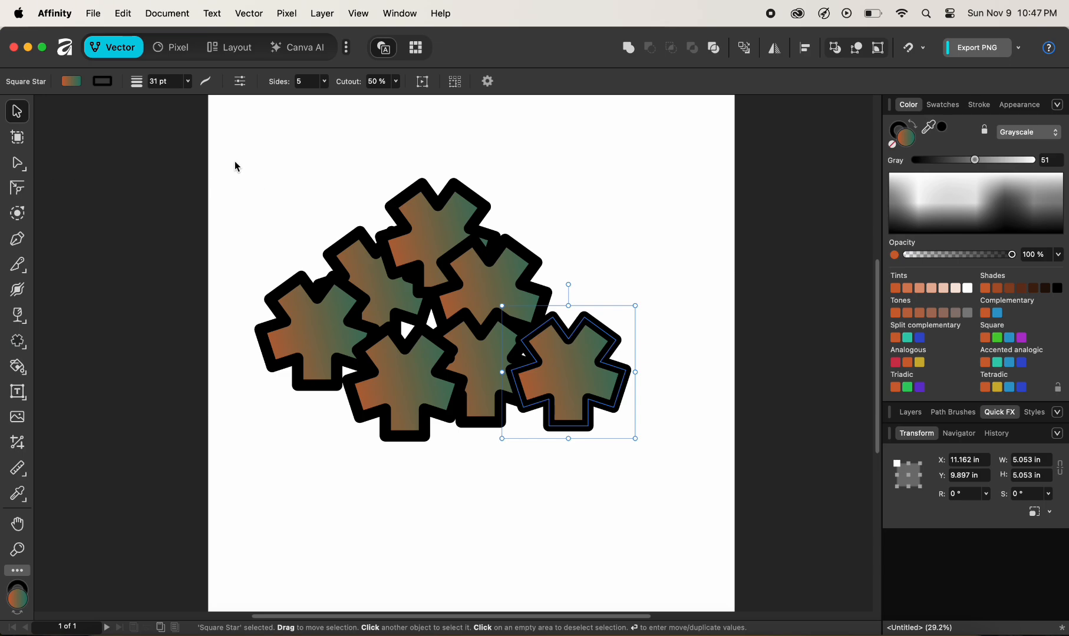
Select all seven overlapping stars and group them
left_click_drag(235, 163, 644, 486)
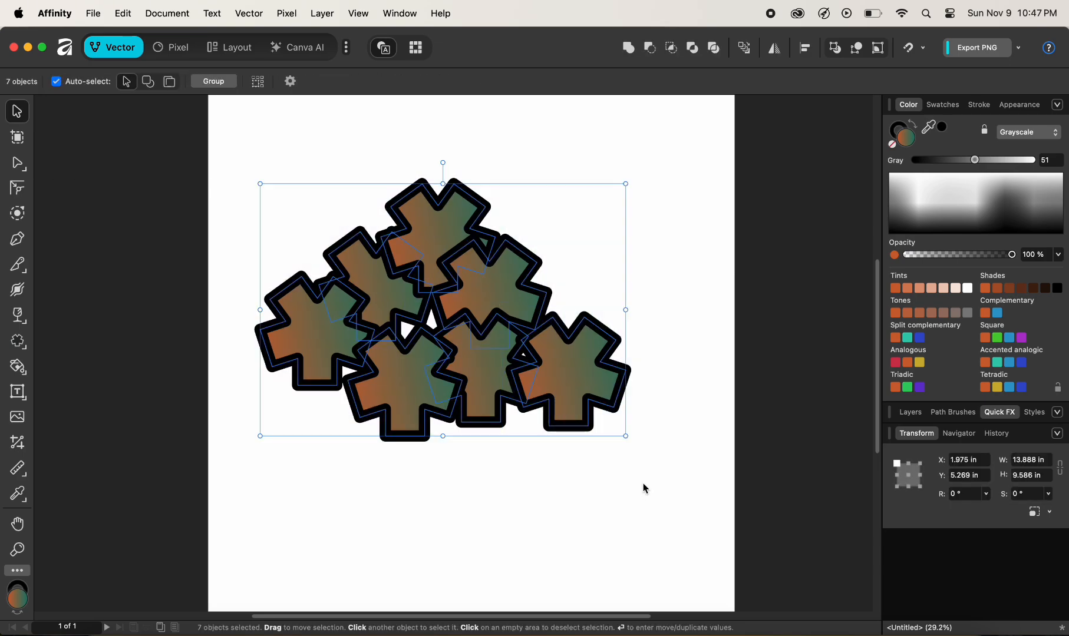
right_click(411, 248)
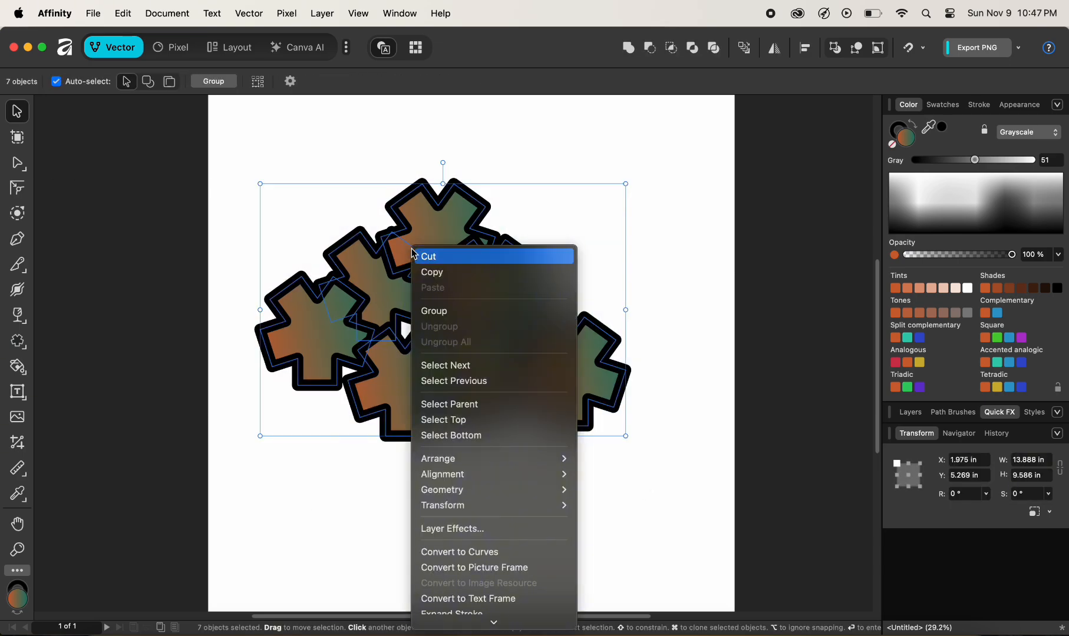
left_click(454, 317)
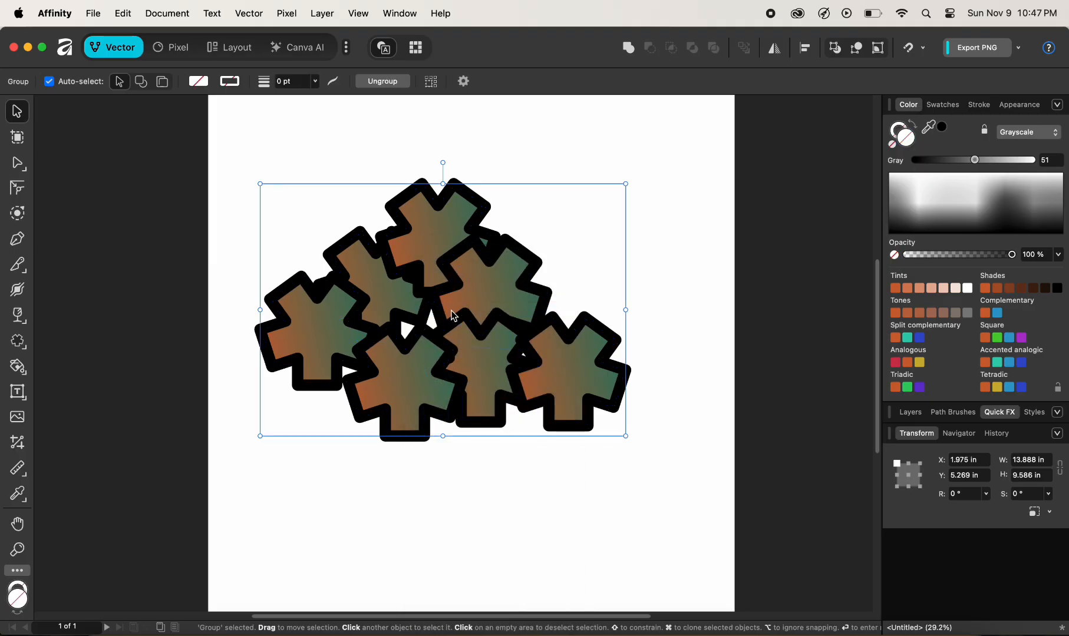
Crop the star group inward on its left, right and lower sides with Vector Crop, and shift the crop area down over the upper star
left_click(19, 444)
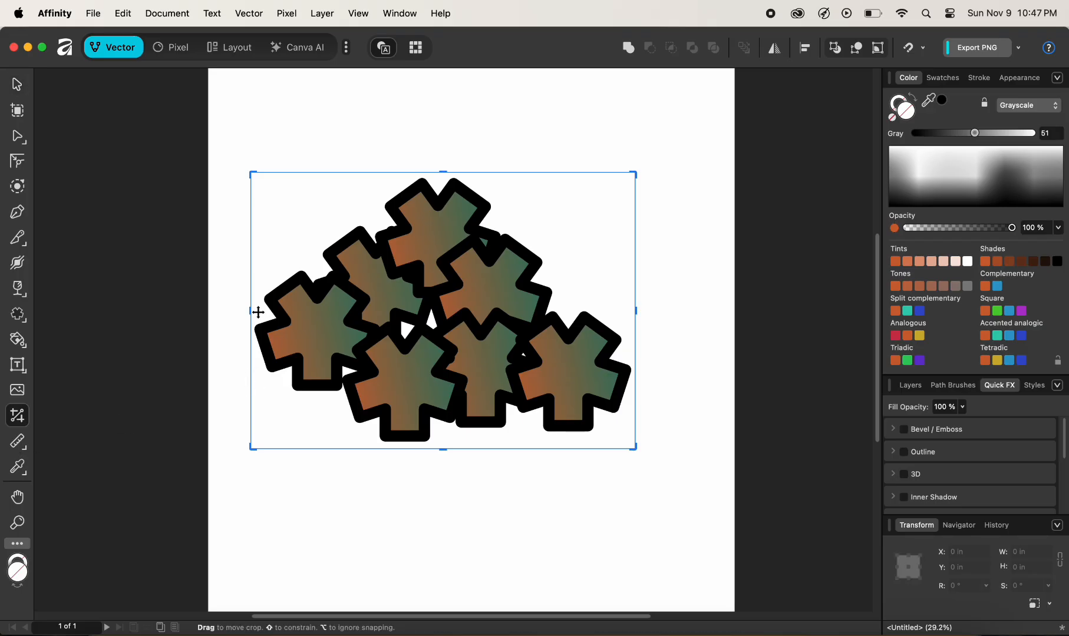
left_click_drag(257, 313, 328, 311)
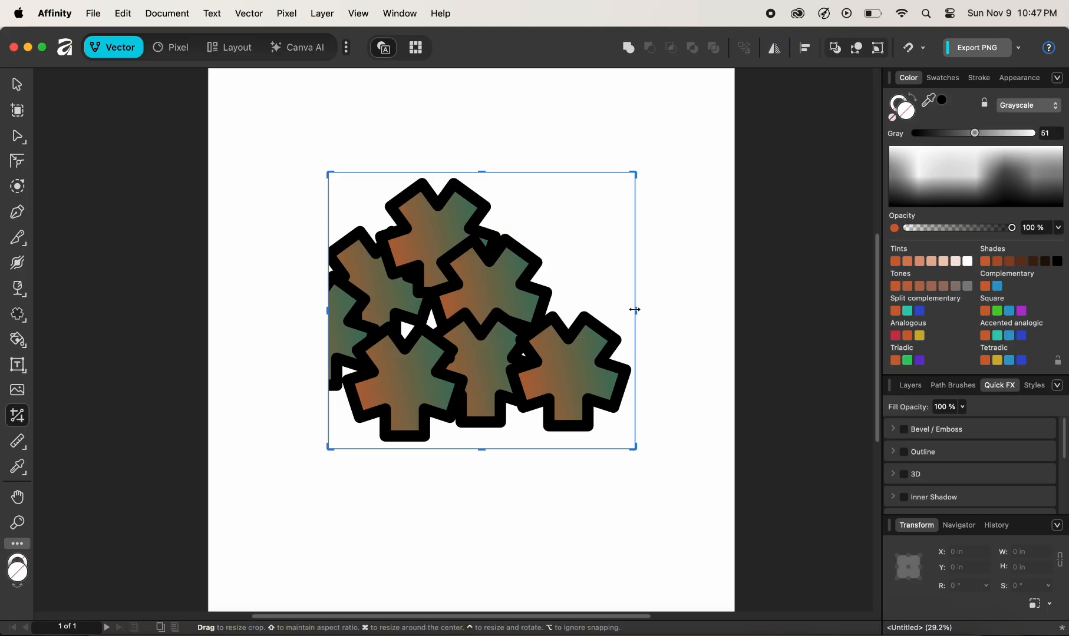
left_click_drag(635, 311, 577, 312)
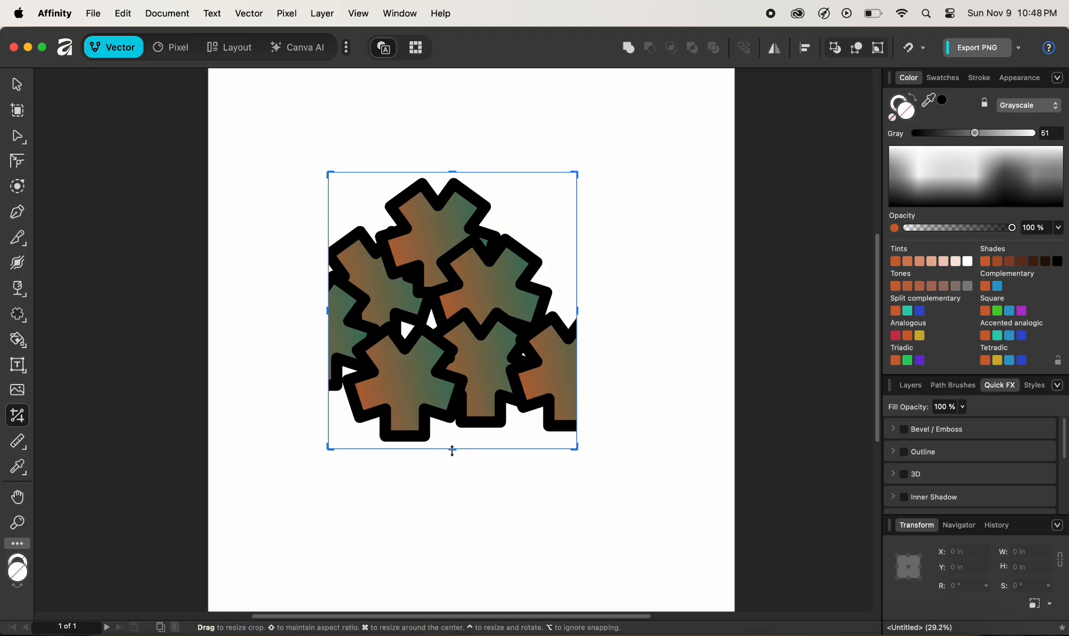
left_click_drag(452, 450, 452, 419)
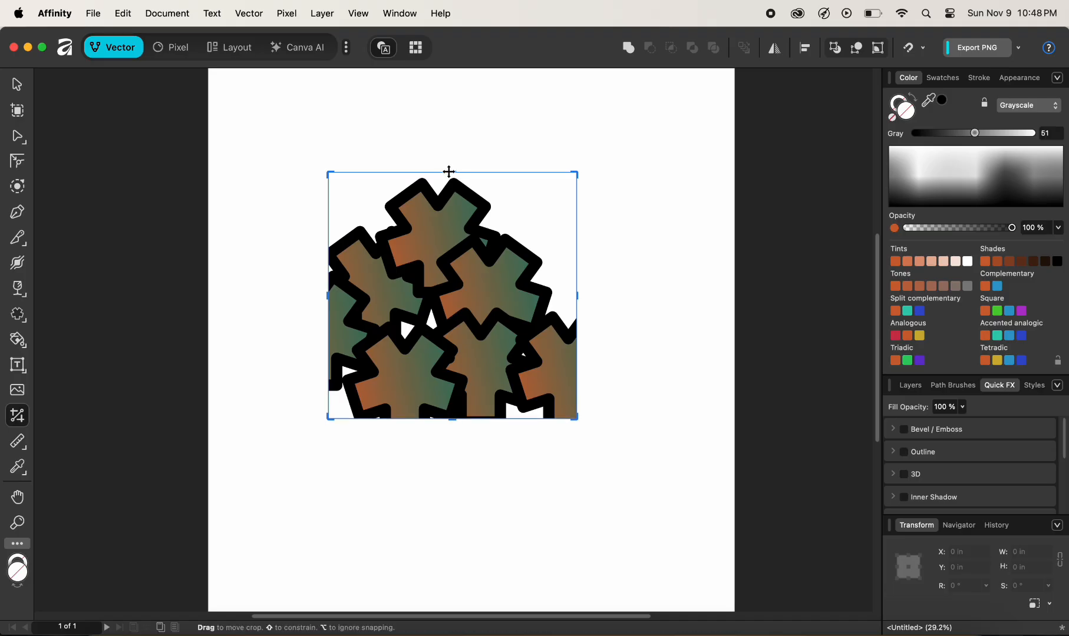
left_click_drag(448, 172, 449, 207)
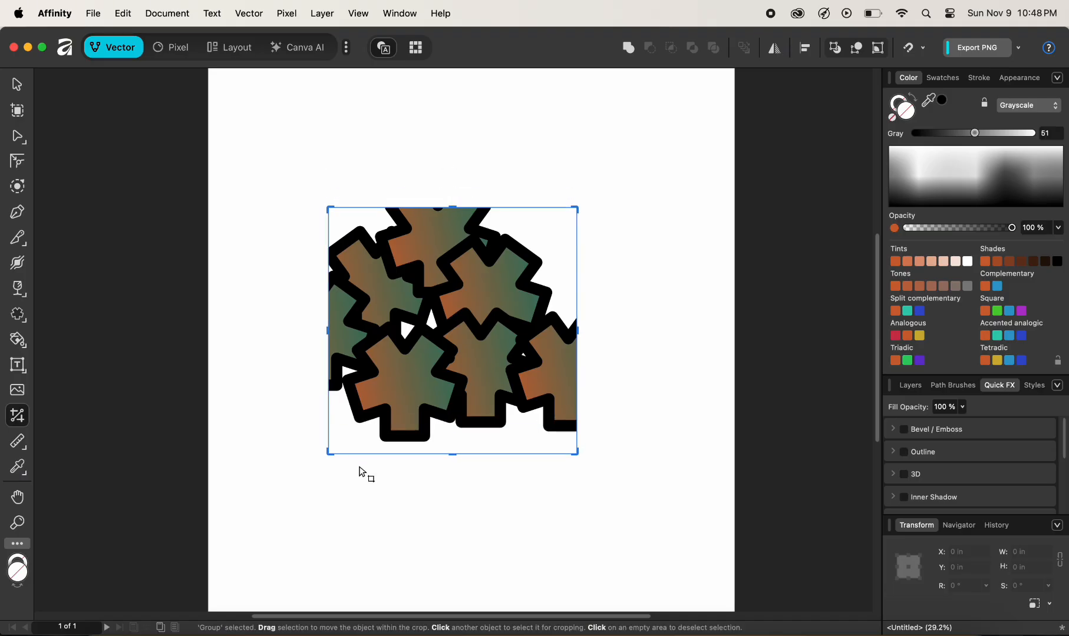
Extend the crop area outward on all four sides, leaving only the outermost edges of the left and right stars cut off
scroll(694, 399, "down", 2)
scroll(694, 398, "up", 1)
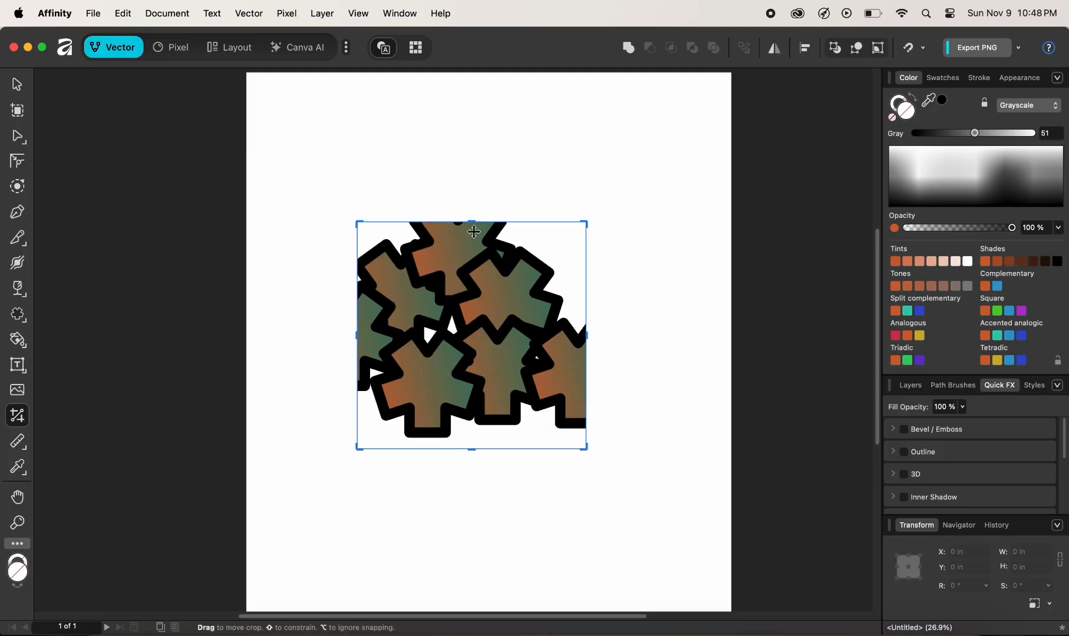
left_click_drag(472, 222, 472, 184)
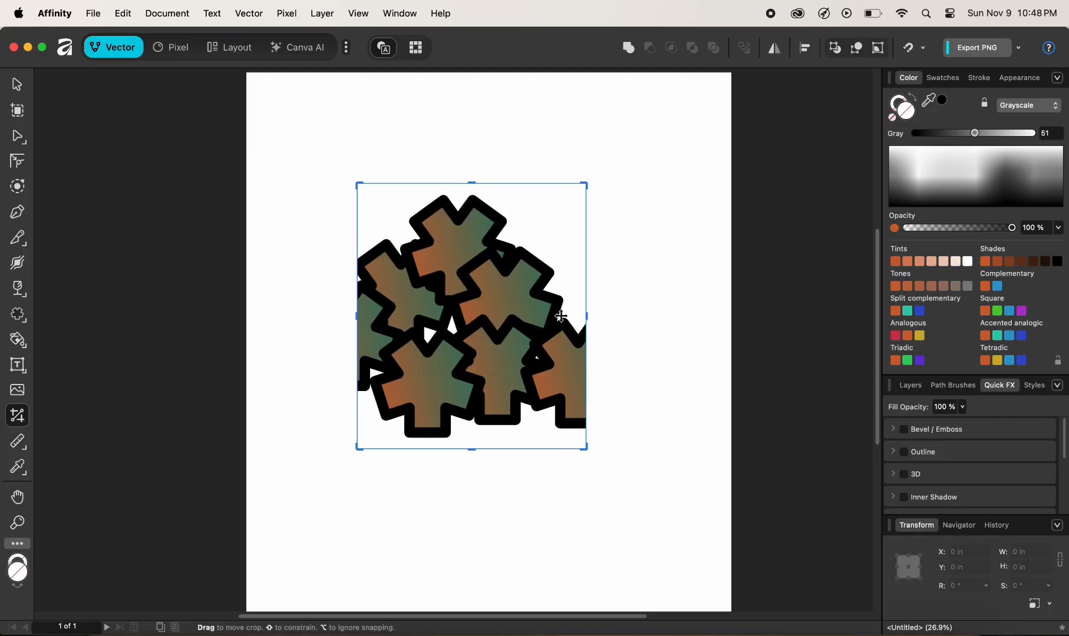
left_click_drag(587, 317, 599, 317)
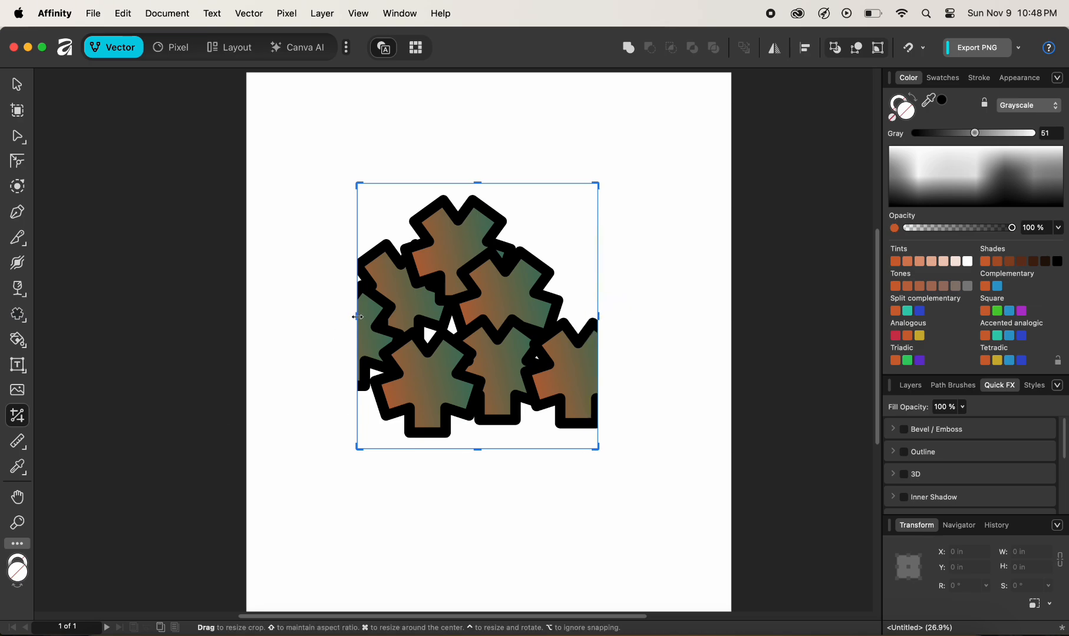
left_click_drag(357, 317, 311, 317)
left_click_drag(454, 449, 454, 471)
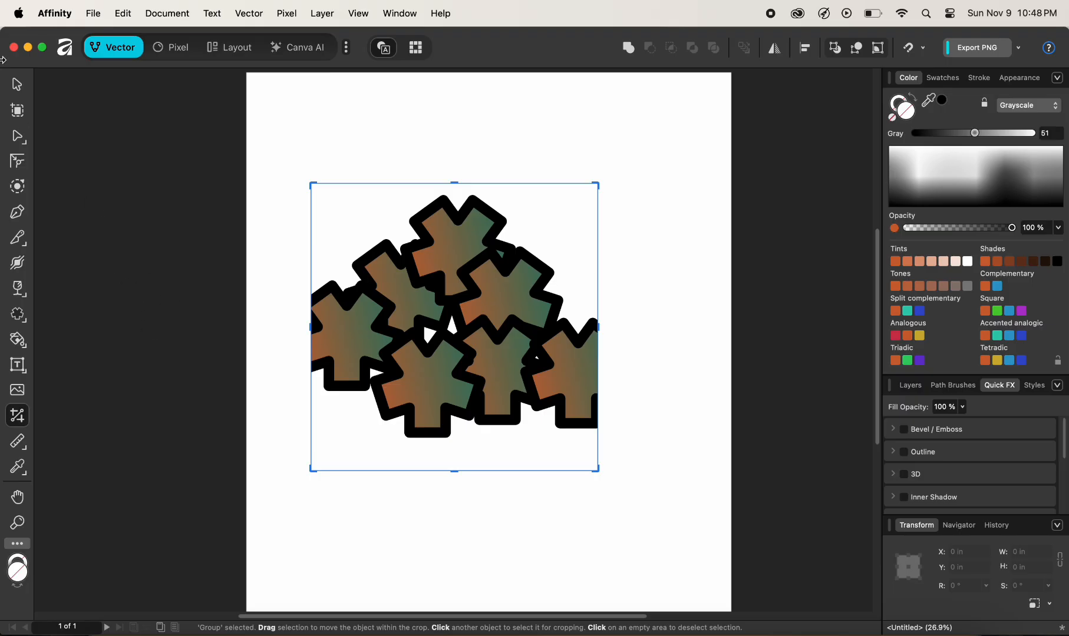
Measure the cropped star group's width along its upper edge and its height along its right edge
left_click(18, 441)
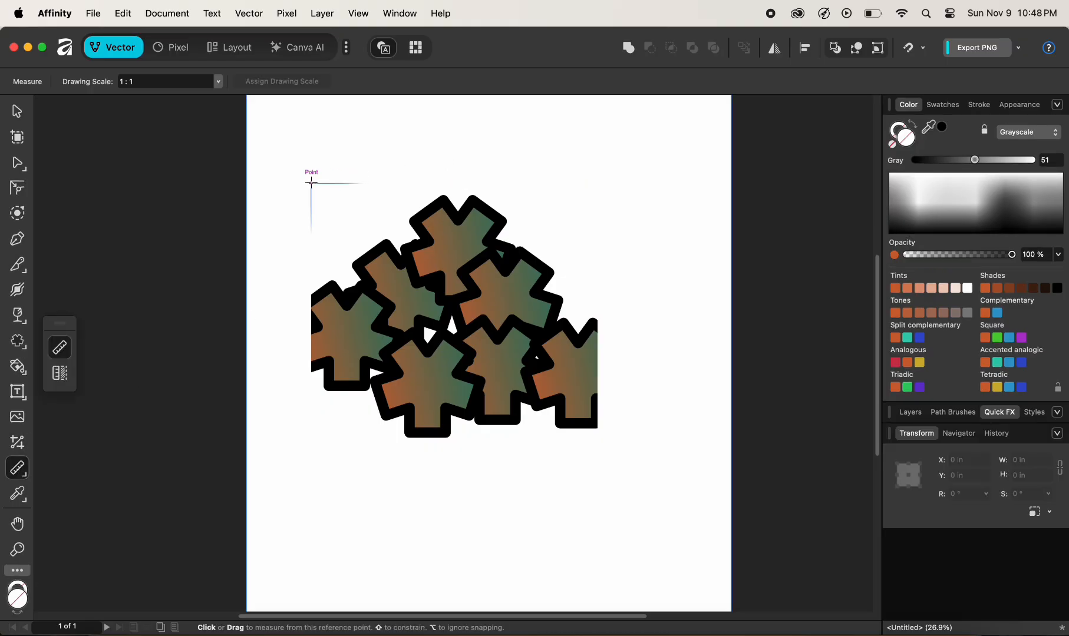
mouse_move(311, 183)
left_mouse_down()
mouse_move(603, 172)
mouse_move(611, 188)
mouse_move(595, 184)
mouse_move(596, 201)
mouse_move(614, 306)
mouse_move(587, 225)
mouse_move(593, 191)
left_mouse_up()
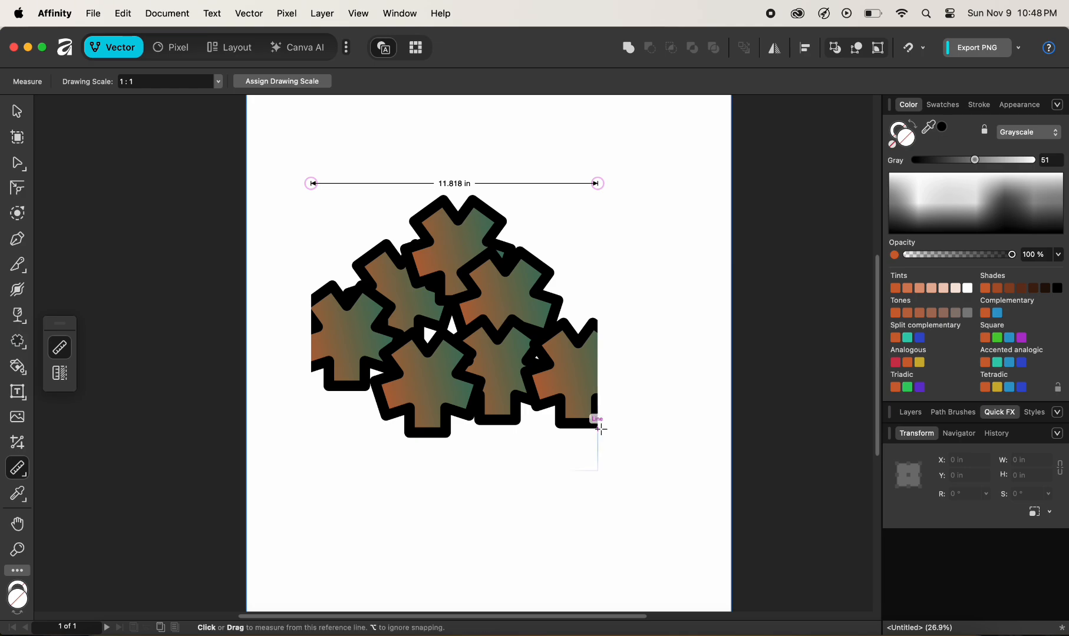
left_click_drag(598, 440, 597, 176)
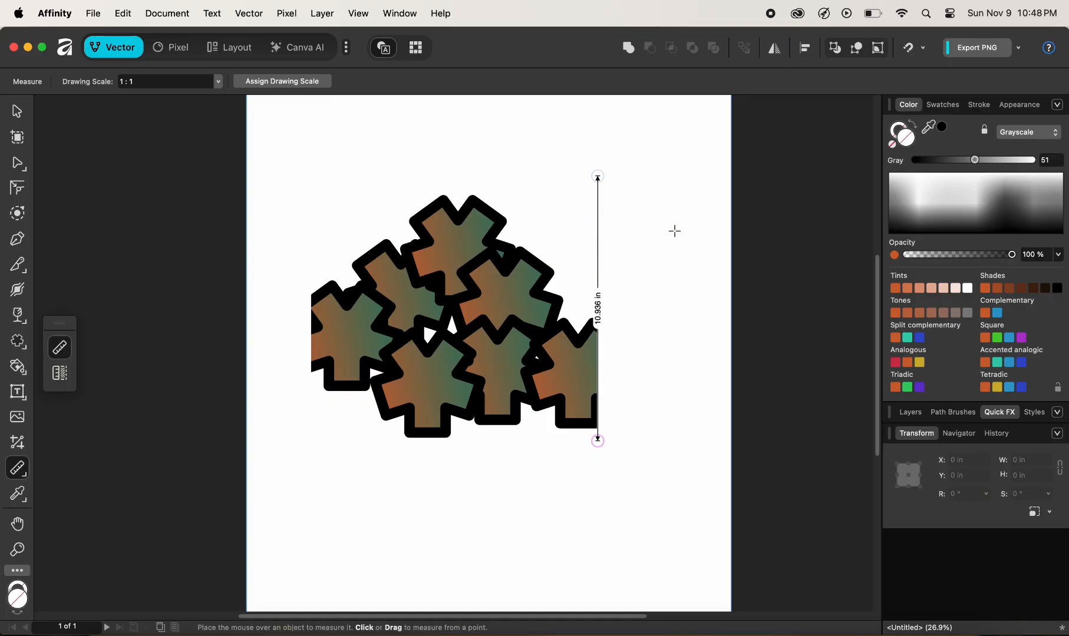
Inspect the areas of individual stars in the group with the Area Tool
left_click(59, 377)
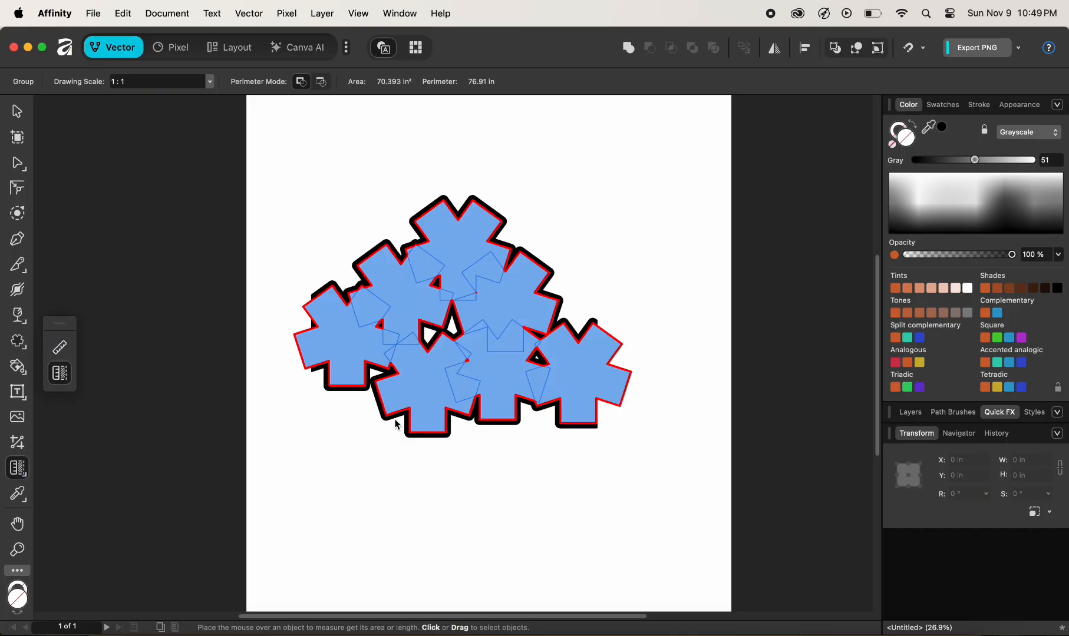
mouse_move(425, 370)
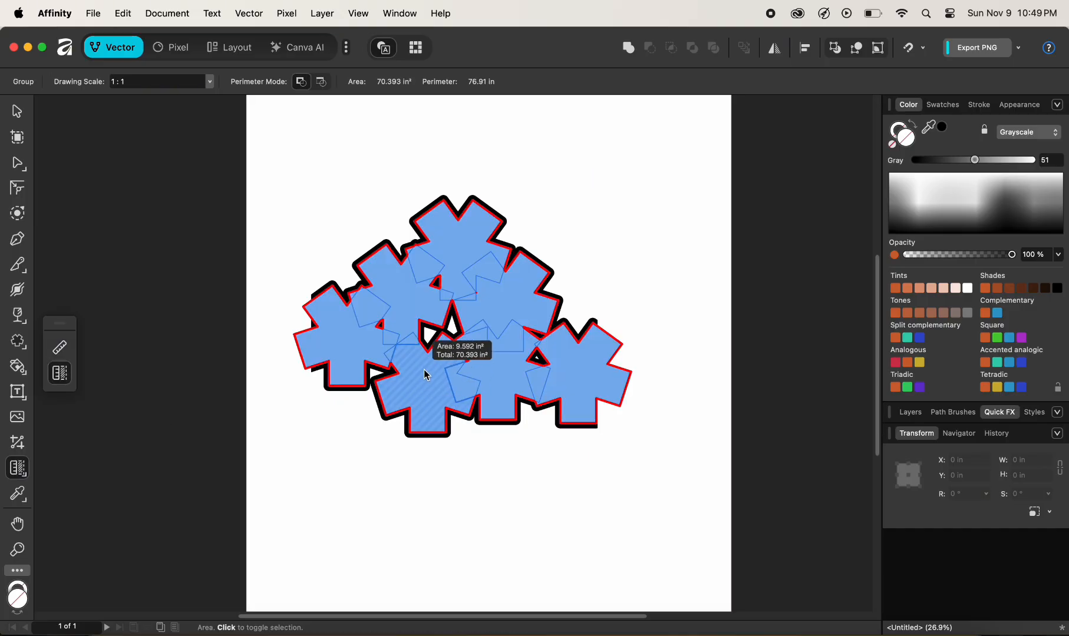
mouse_move(492, 372)
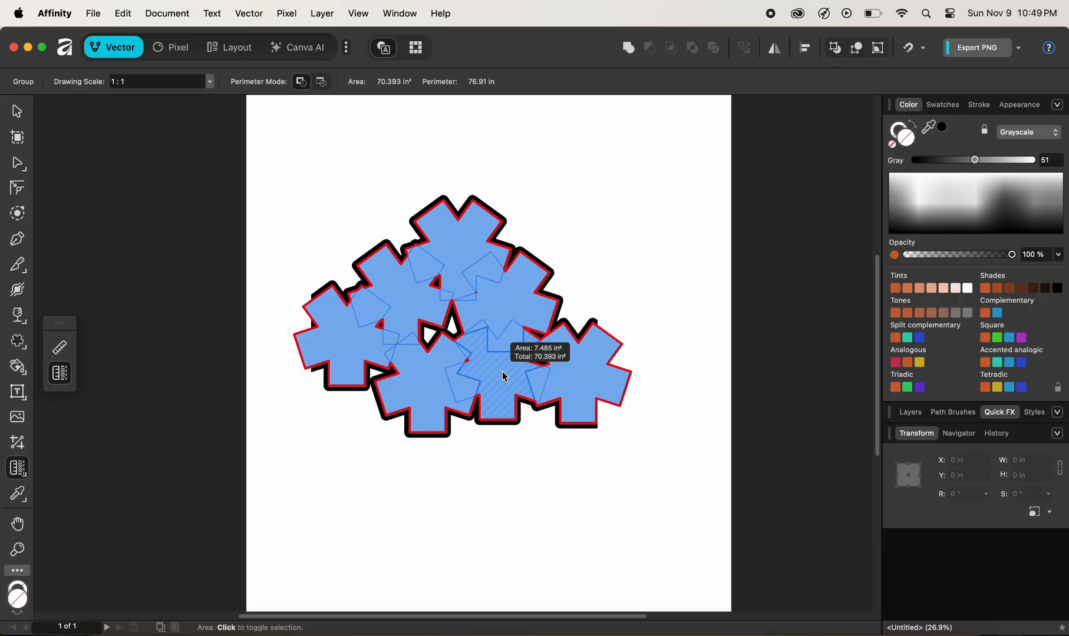
mouse_move(587, 349)
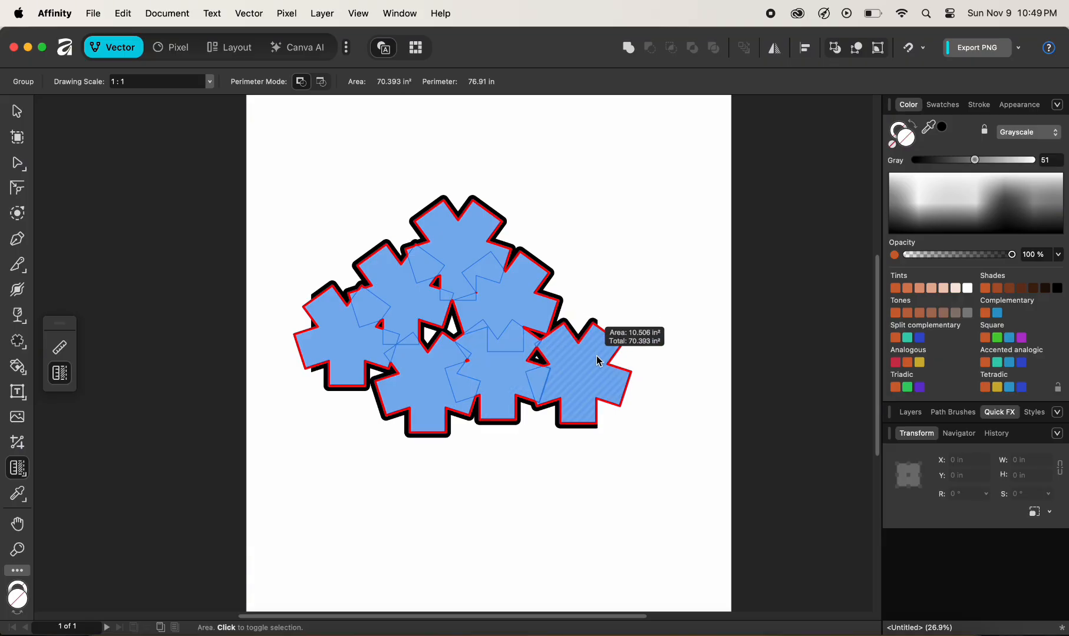
mouse_move(377, 284)
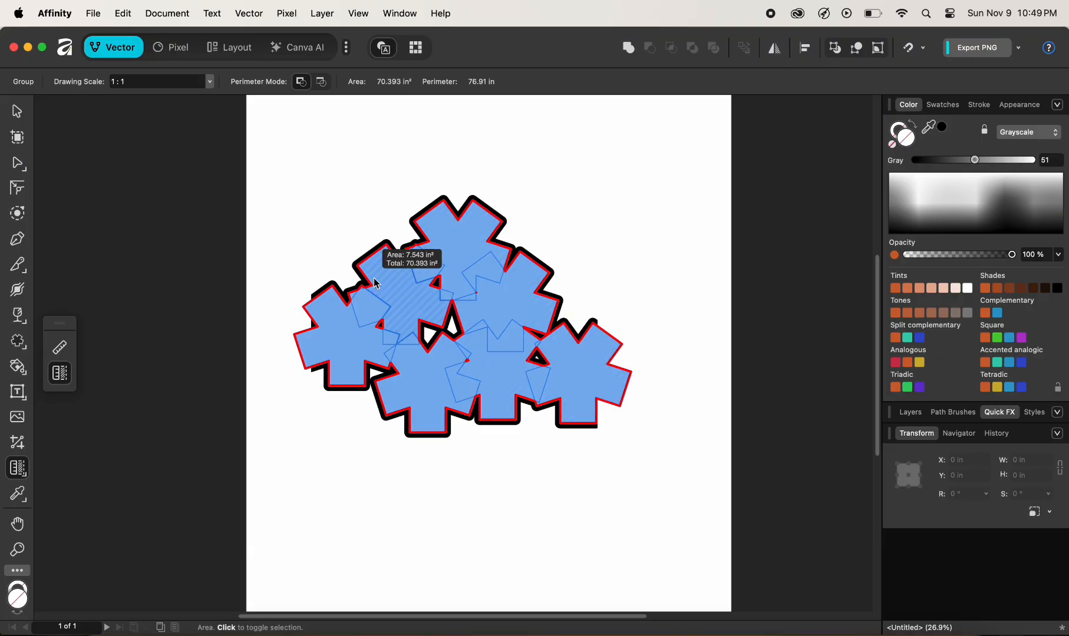
mouse_move(340, 327)
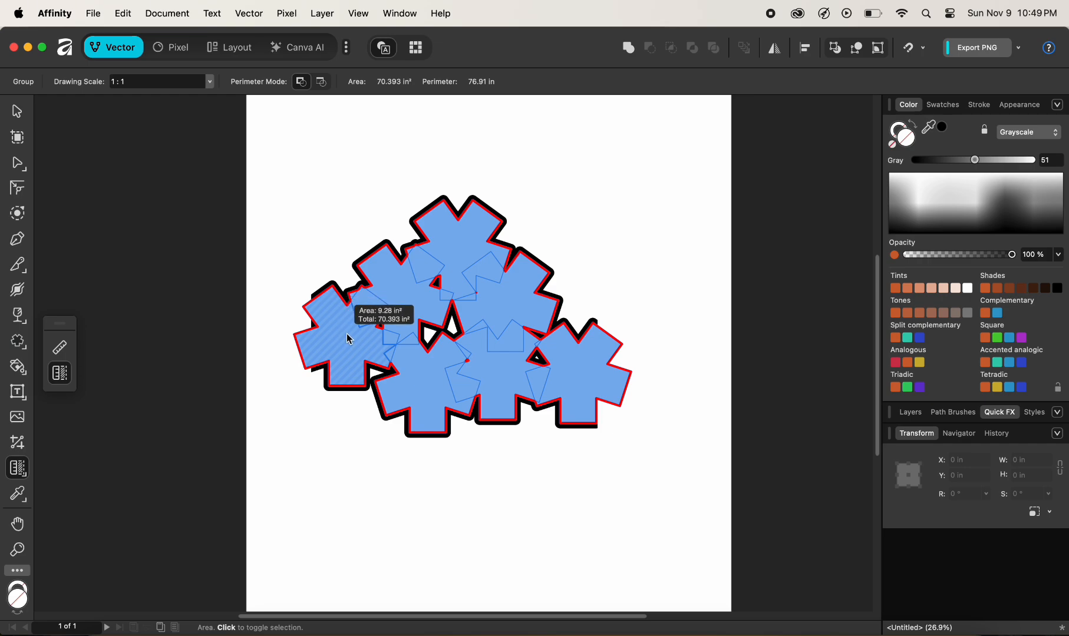
mouse_move(381, 311)
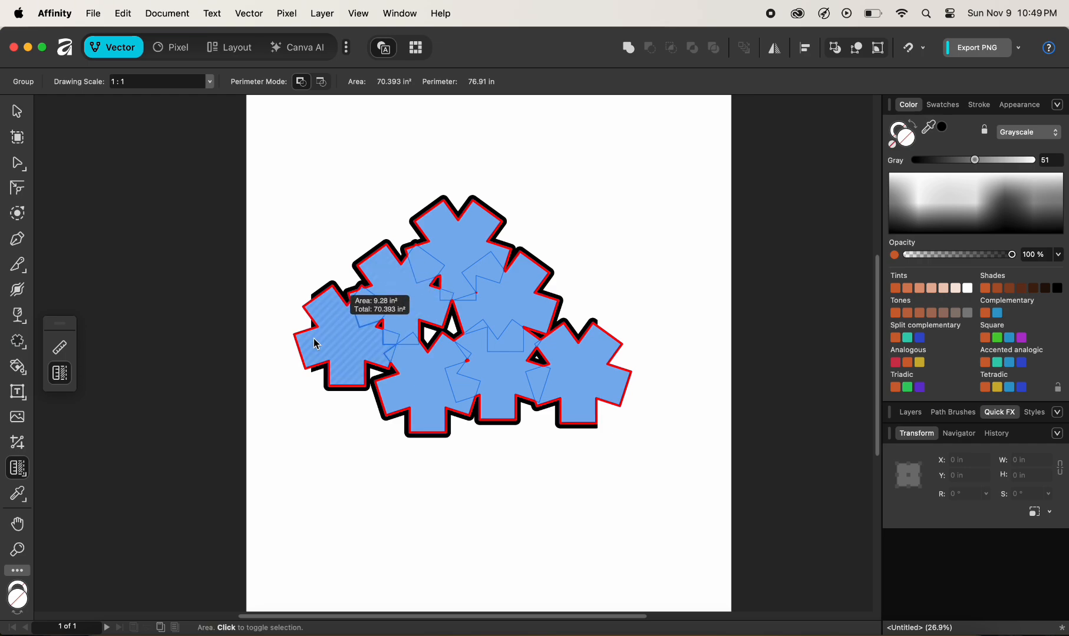
Sample the olive green from the middle of a star's gradient with the Color Picker Tool and apply it as the group's fill
left_click(20, 496)
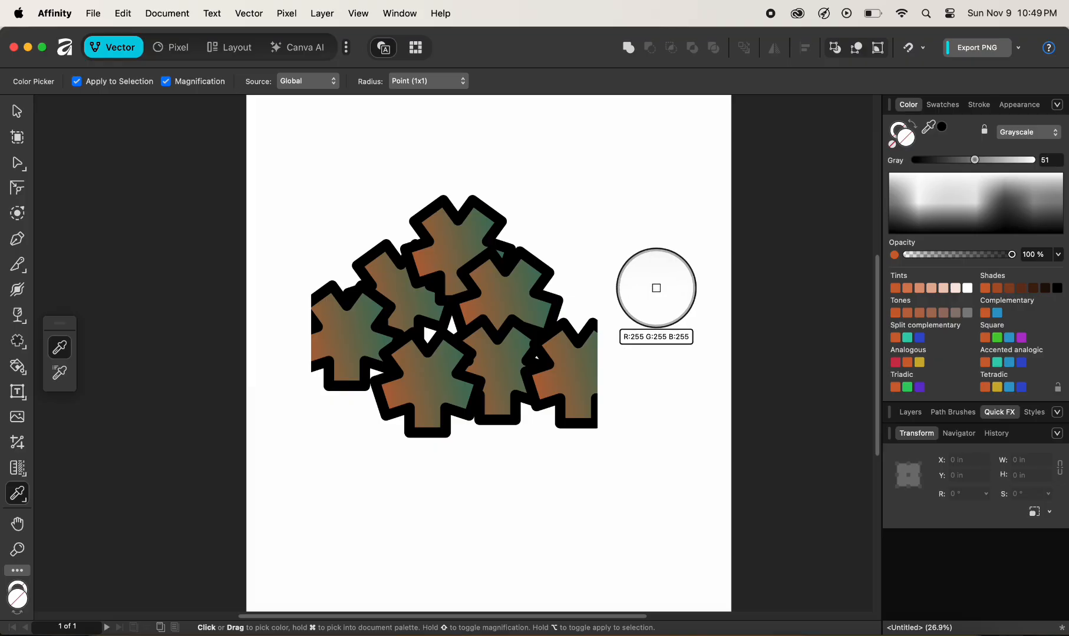
left_click(521, 294)
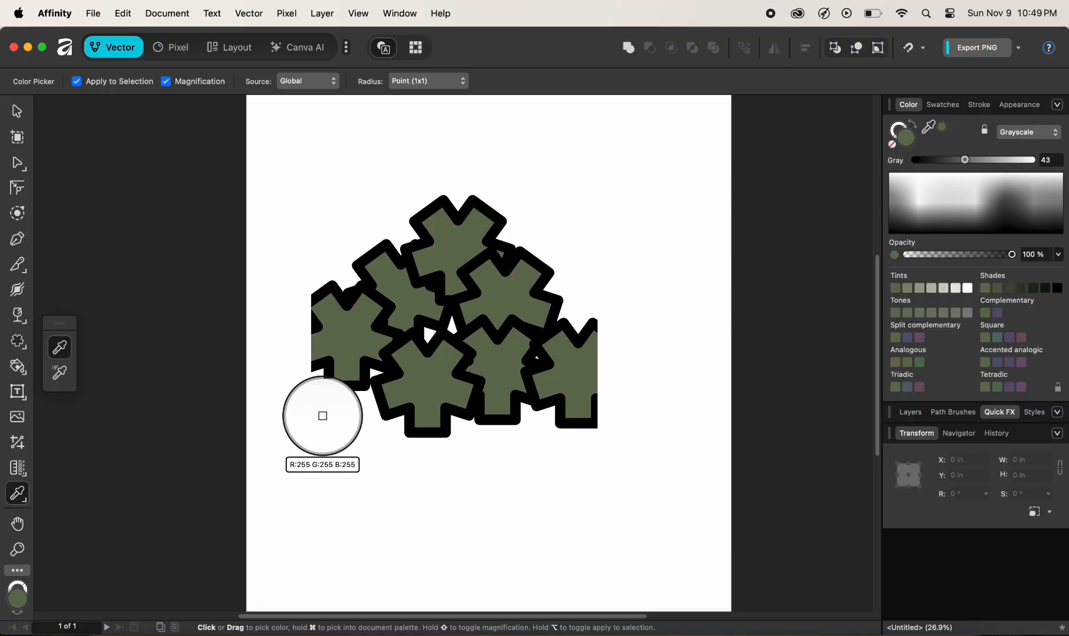
Pan the canvas with the View Tool and zoom out to about 22% with the Zoom Tool
left_click(19, 527)
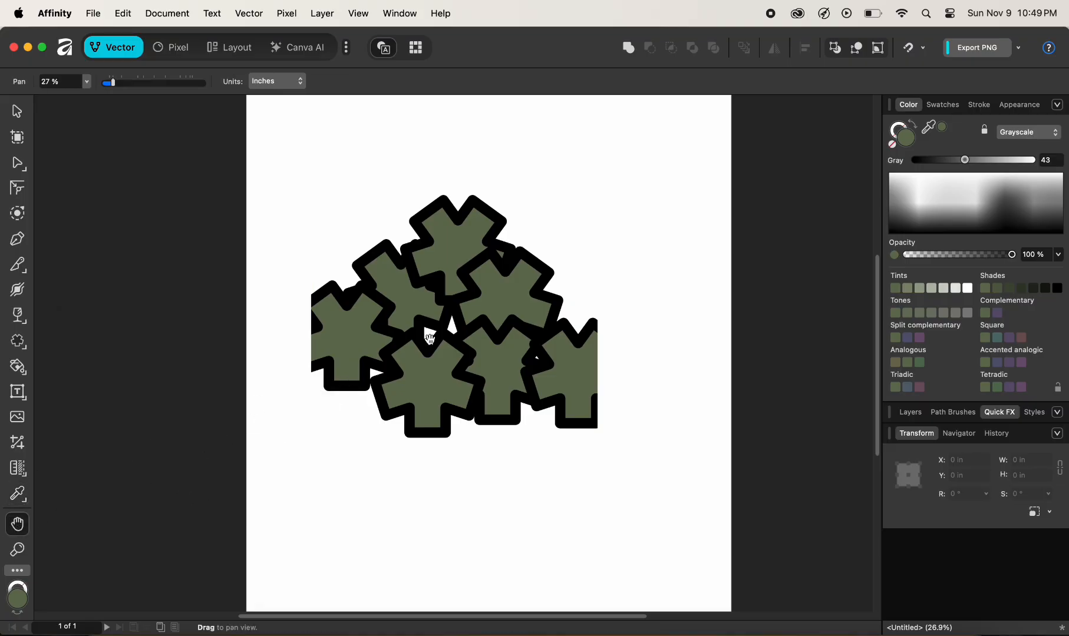
left_click_drag(430, 337, 383, 322)
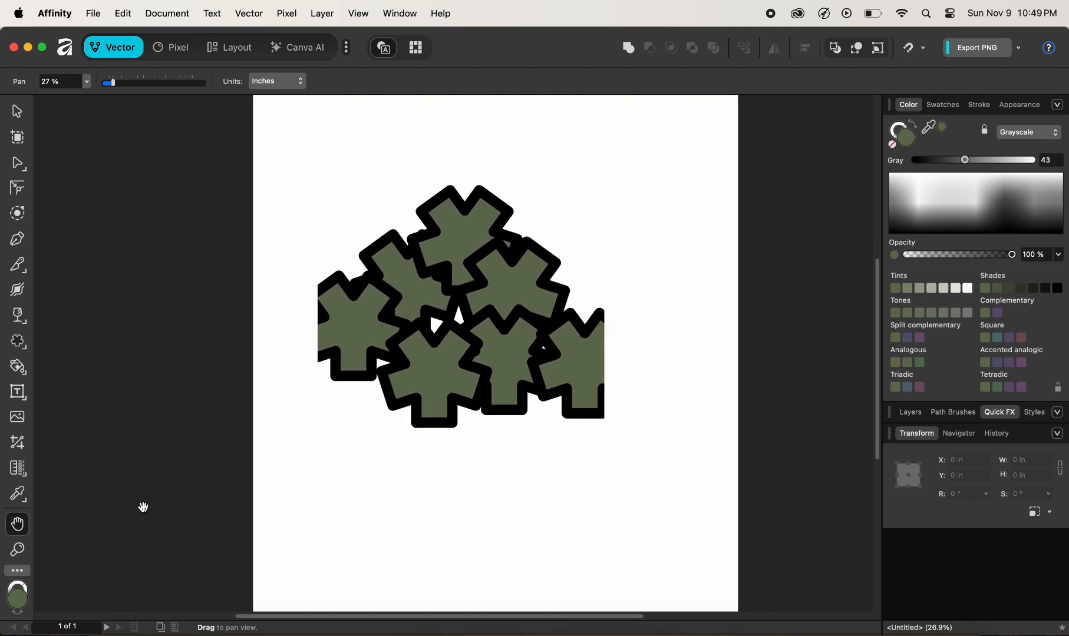
left_click(17, 550)
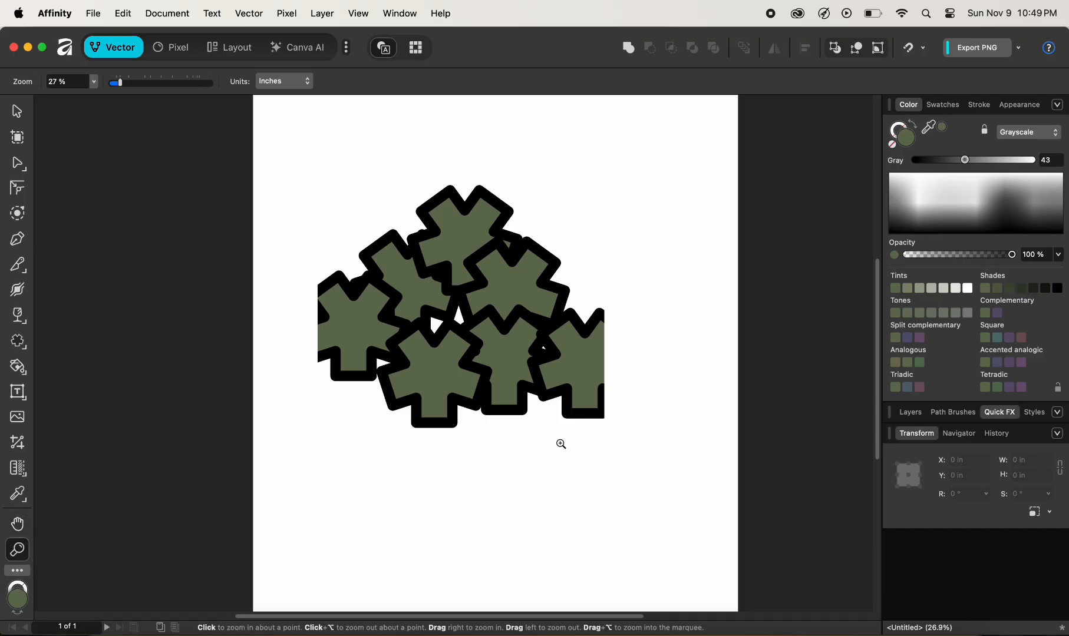
left_click_drag(561, 444, 464, 470)
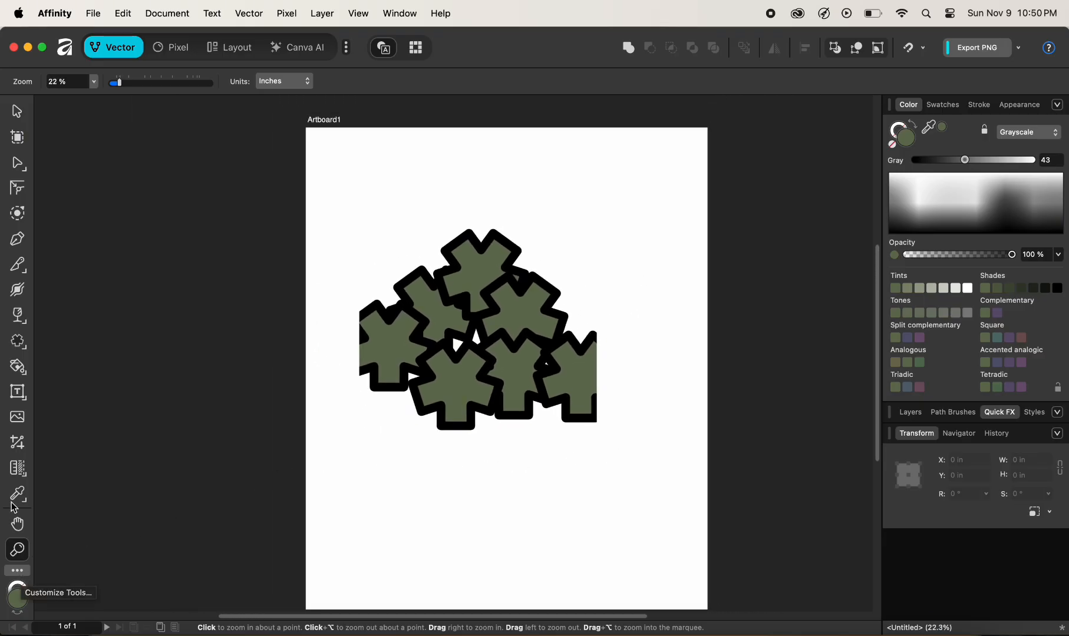
Examine the complete list of tools in the Customize Tools window, down to the Canva AI section, and close it
left_click(17, 571)
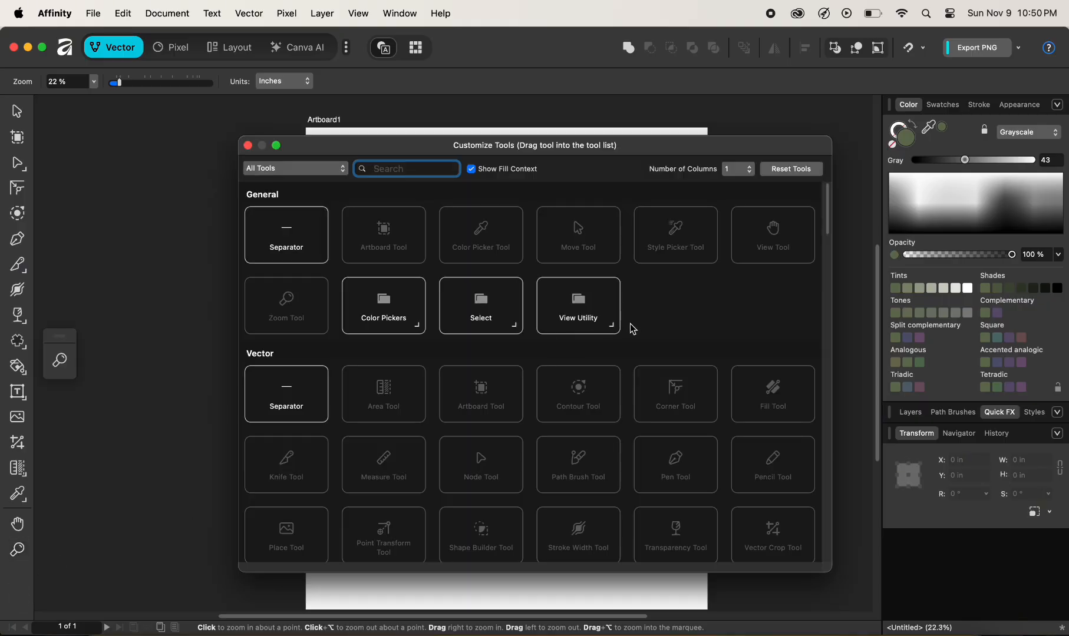
scroll(589, 348, "down", 10)
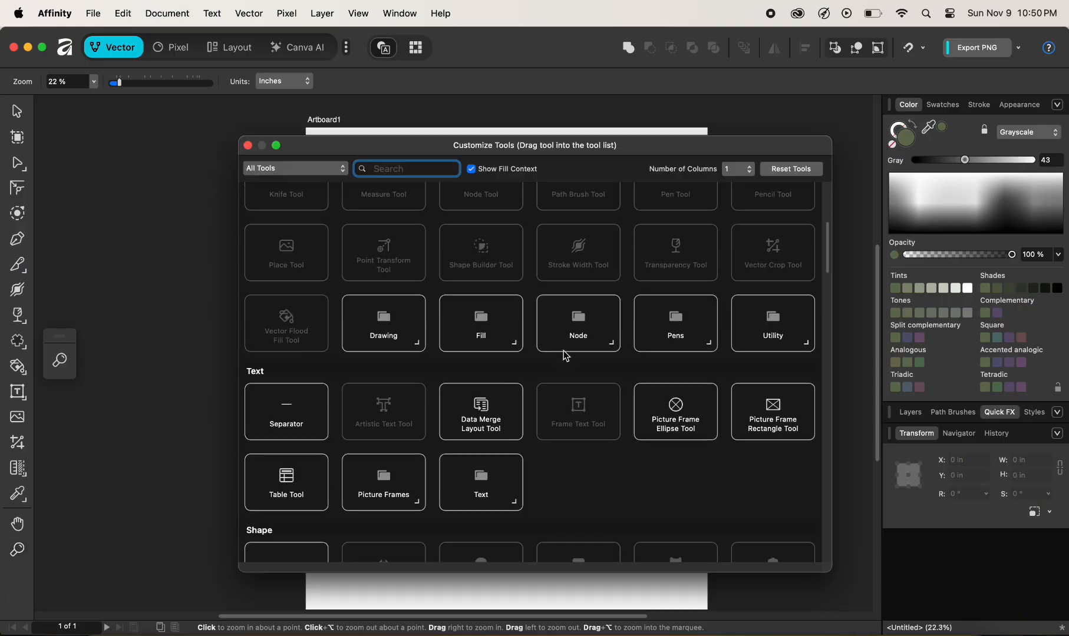
scroll(564, 350, "down", 20)
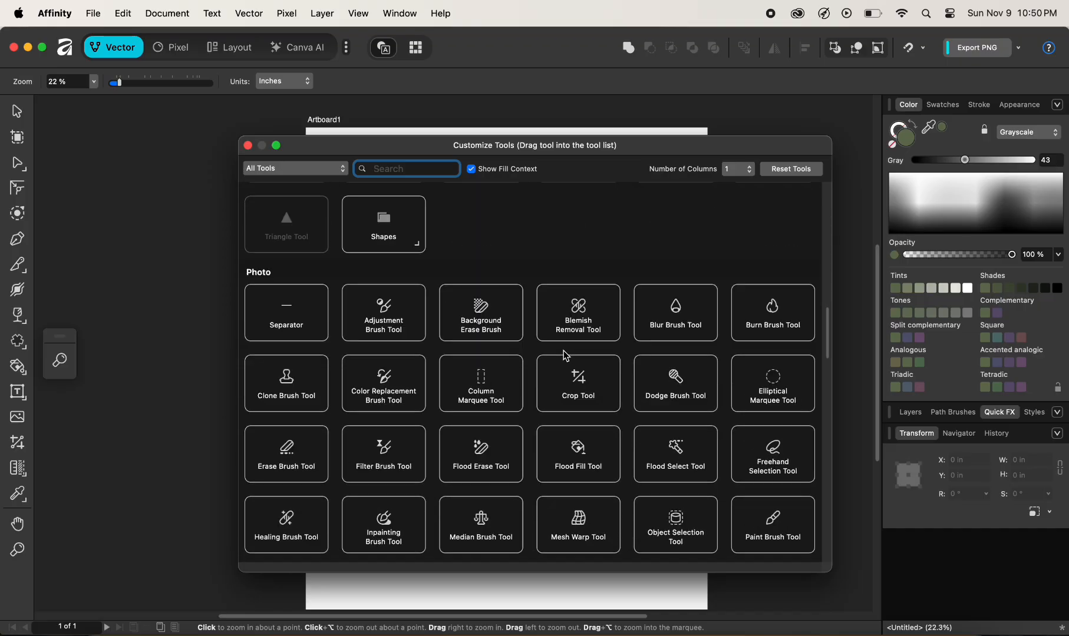
scroll(564, 351, "down", 20)
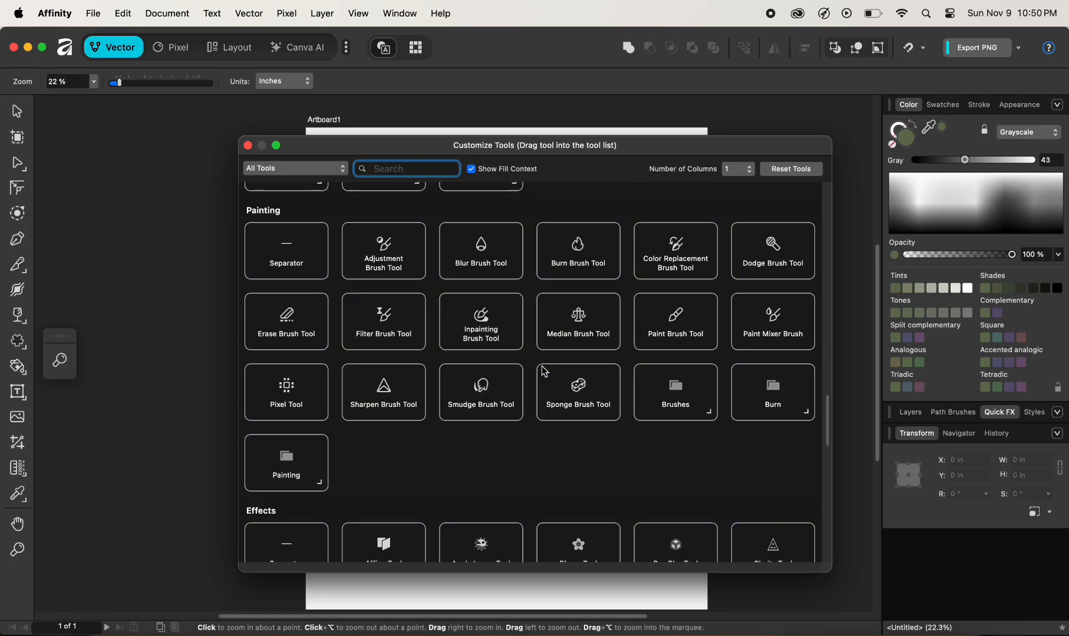
scroll(545, 371, "down", 20)
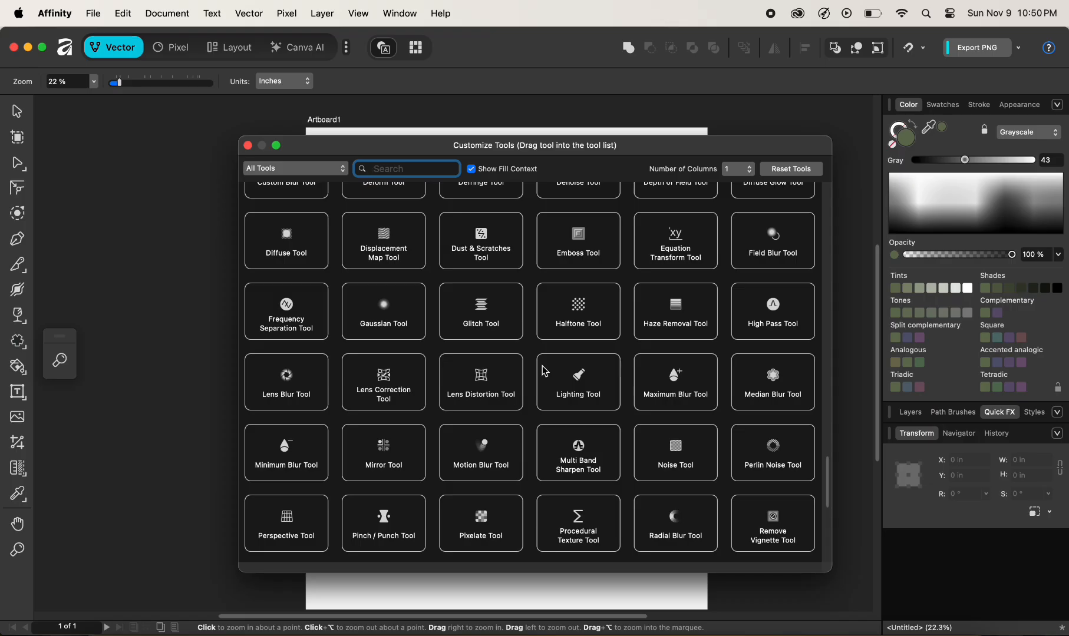
scroll(544, 371, "down", 15)
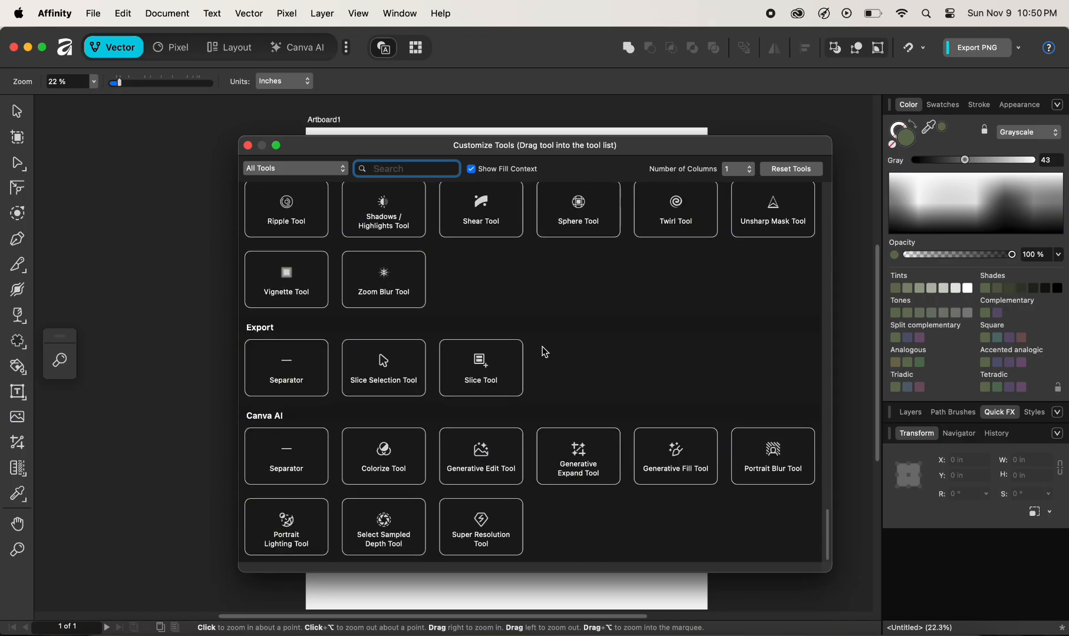
left_click(248, 145)
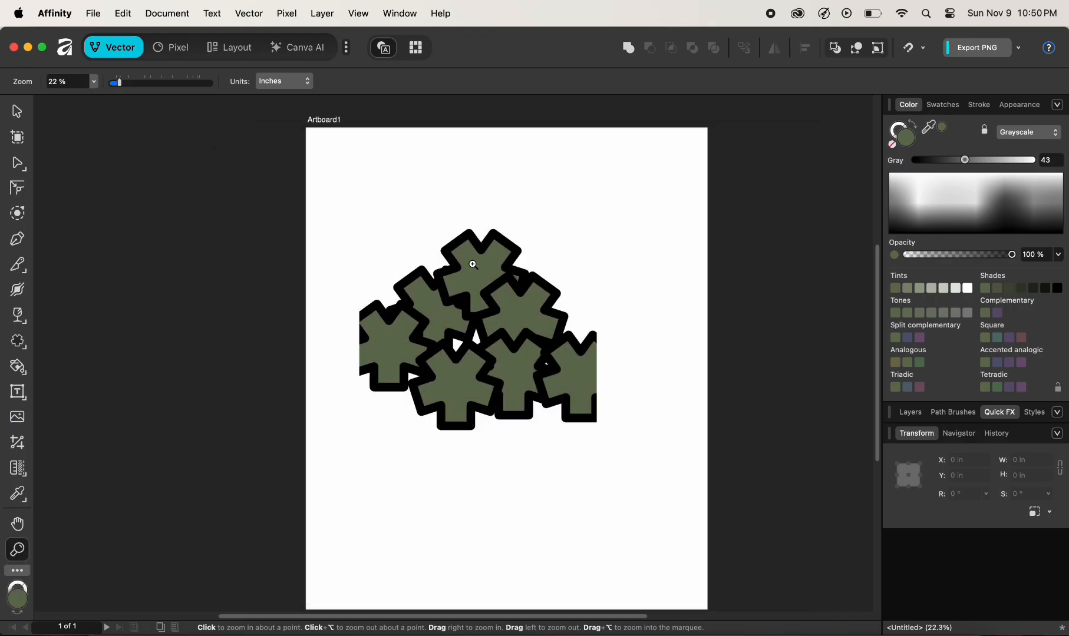